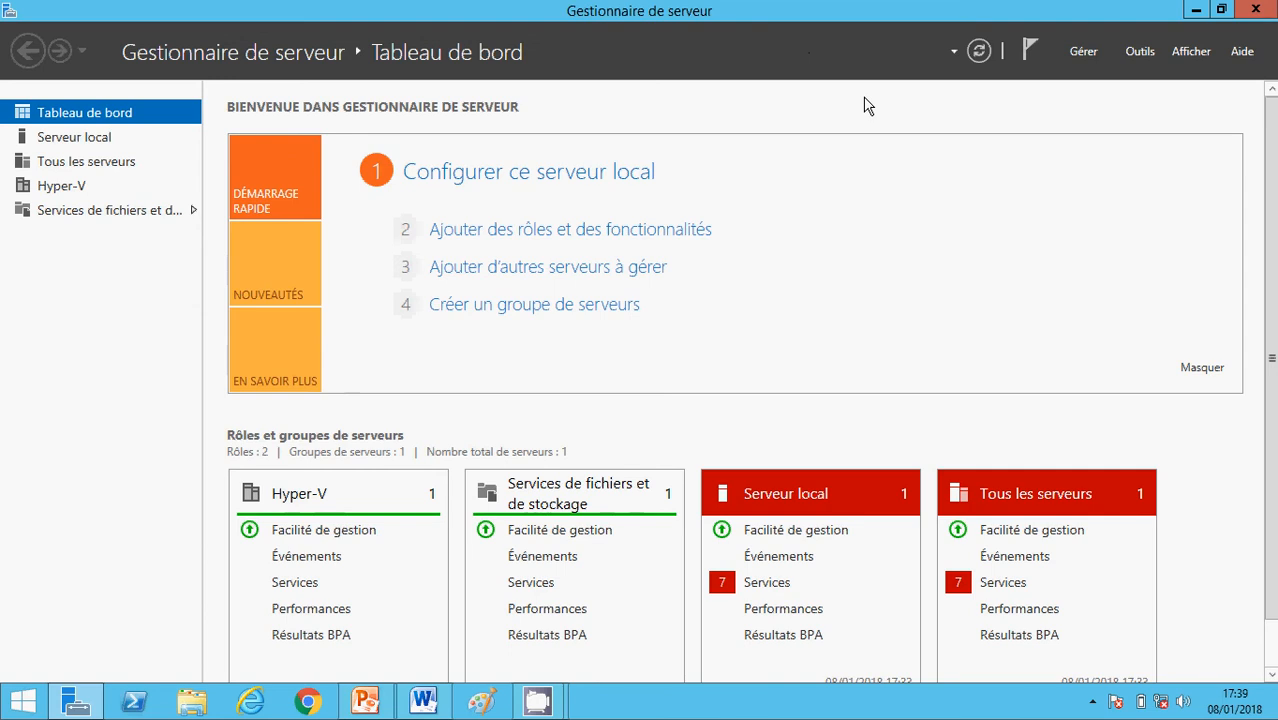
Step: Review the Add Roles and Features wizard for a role-based installation on hyperviseur, through the features list, and close it without installing
{"action": "left_click", "coordinate": [1080, 52]}
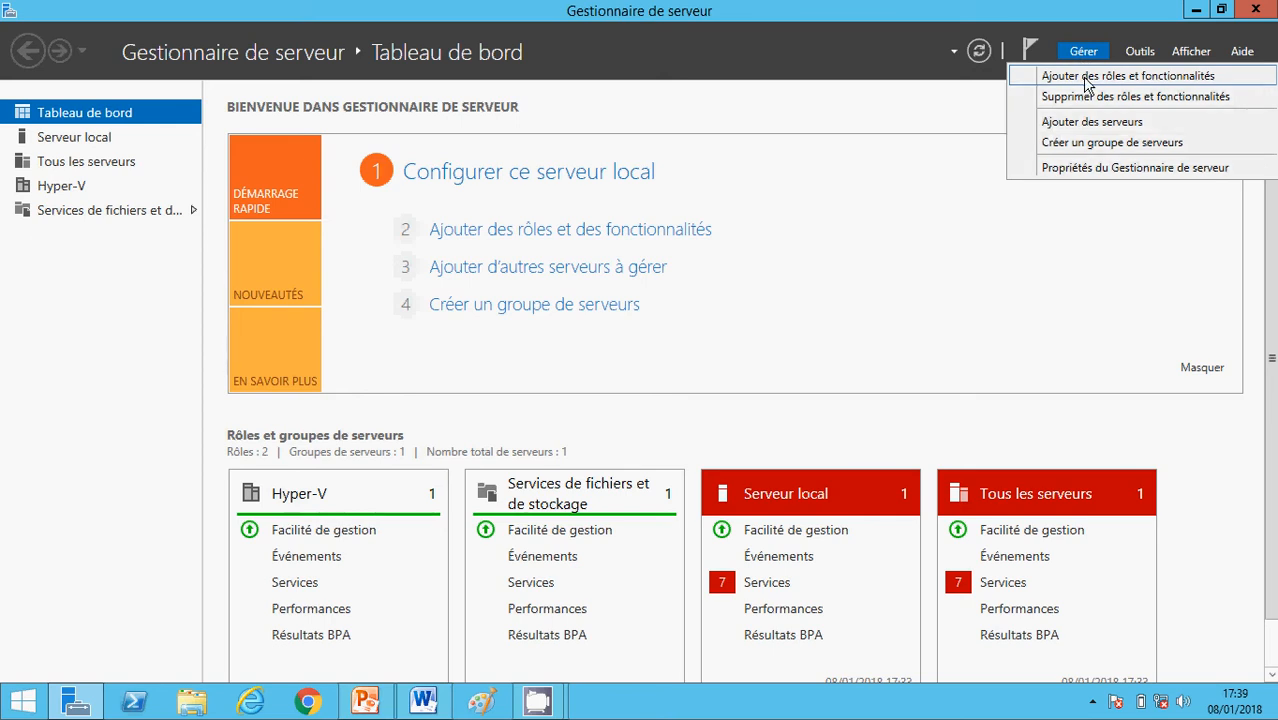
{"action": "left_click", "coordinate": [1087, 77]}
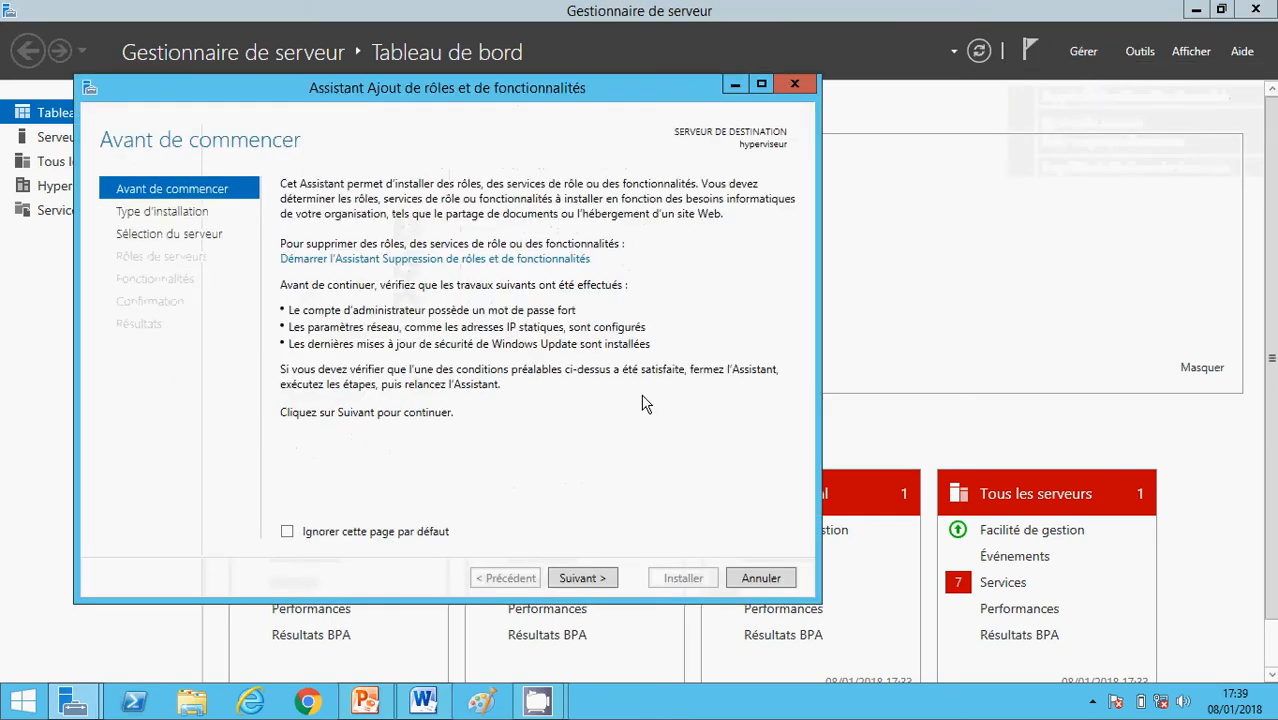
{"action": "left_click", "coordinate": [578, 580]}
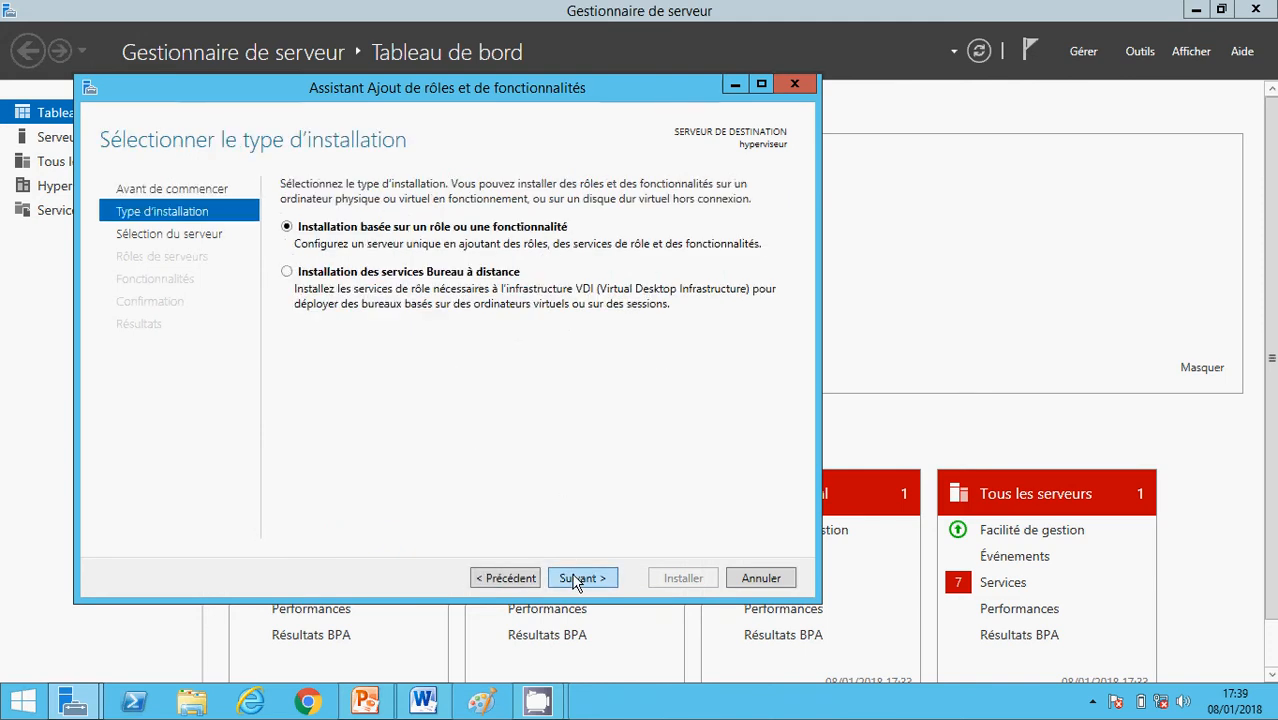
{"action": "left_click", "coordinate": [578, 580]}
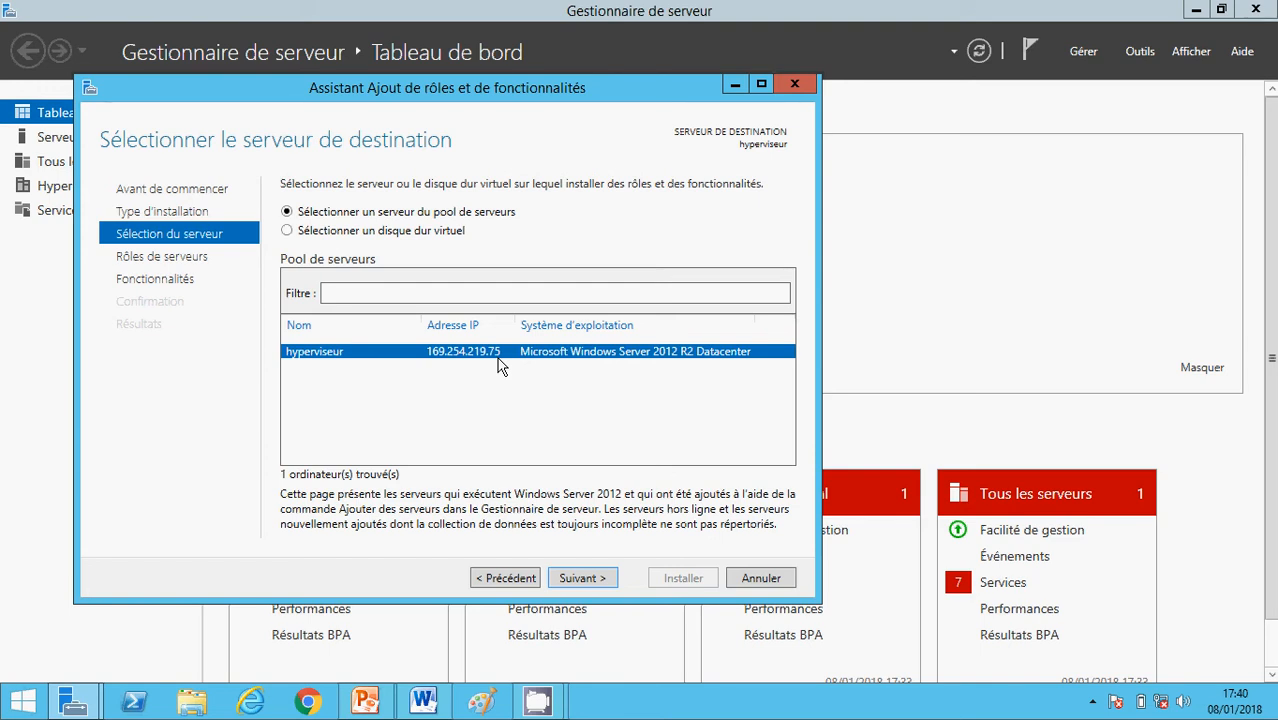
{"action": "left_click", "coordinate": [583, 578]}
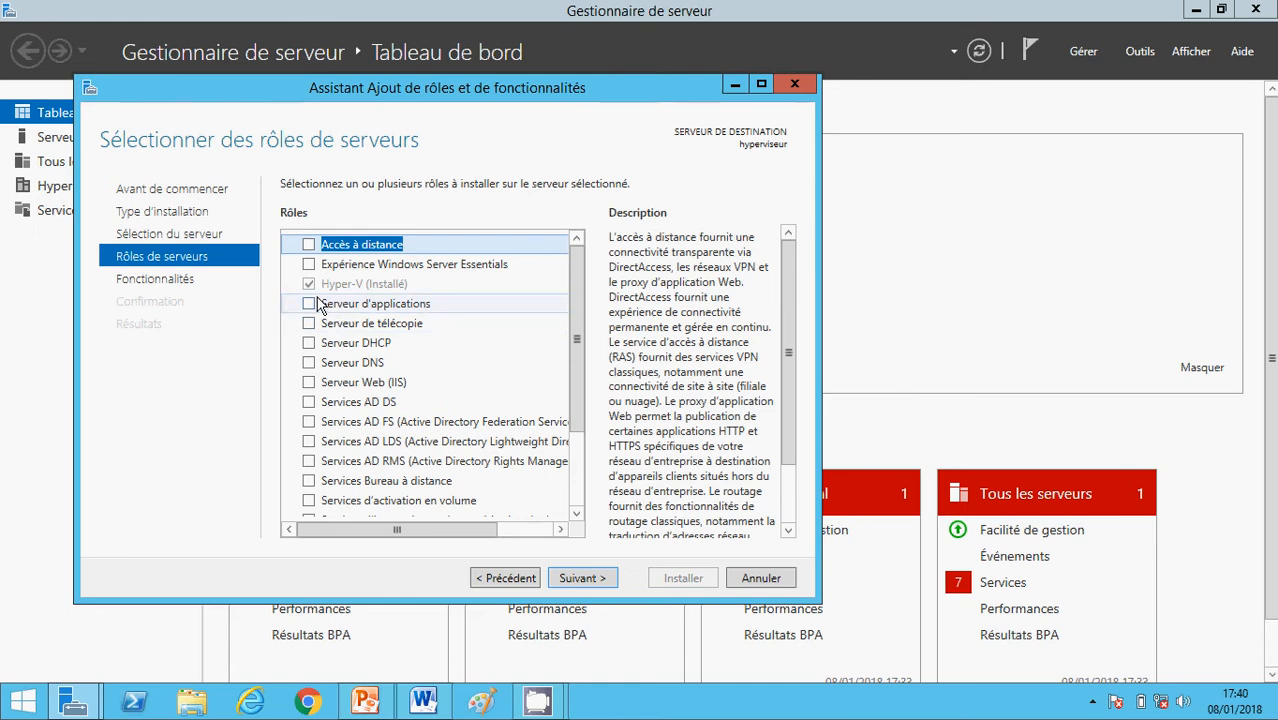
{"action": "left_click", "coordinate": [573, 588]}
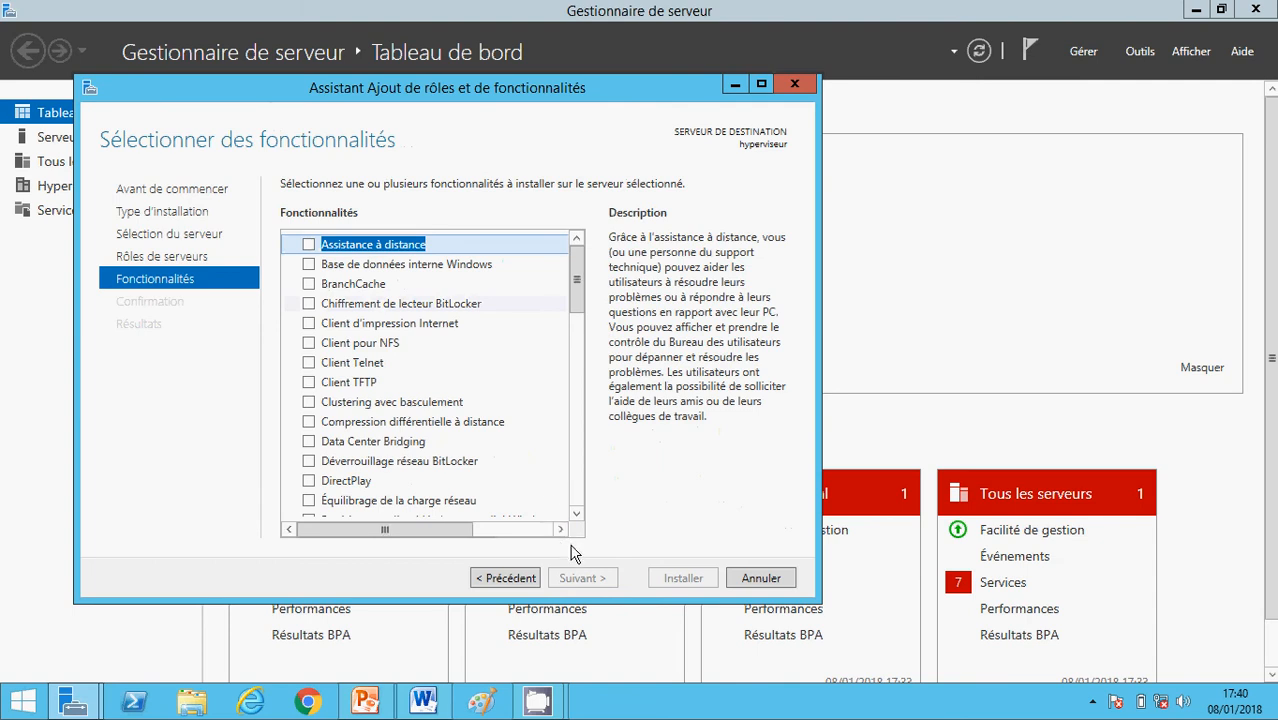
{"action": "left_click", "coordinate": [795, 86]}
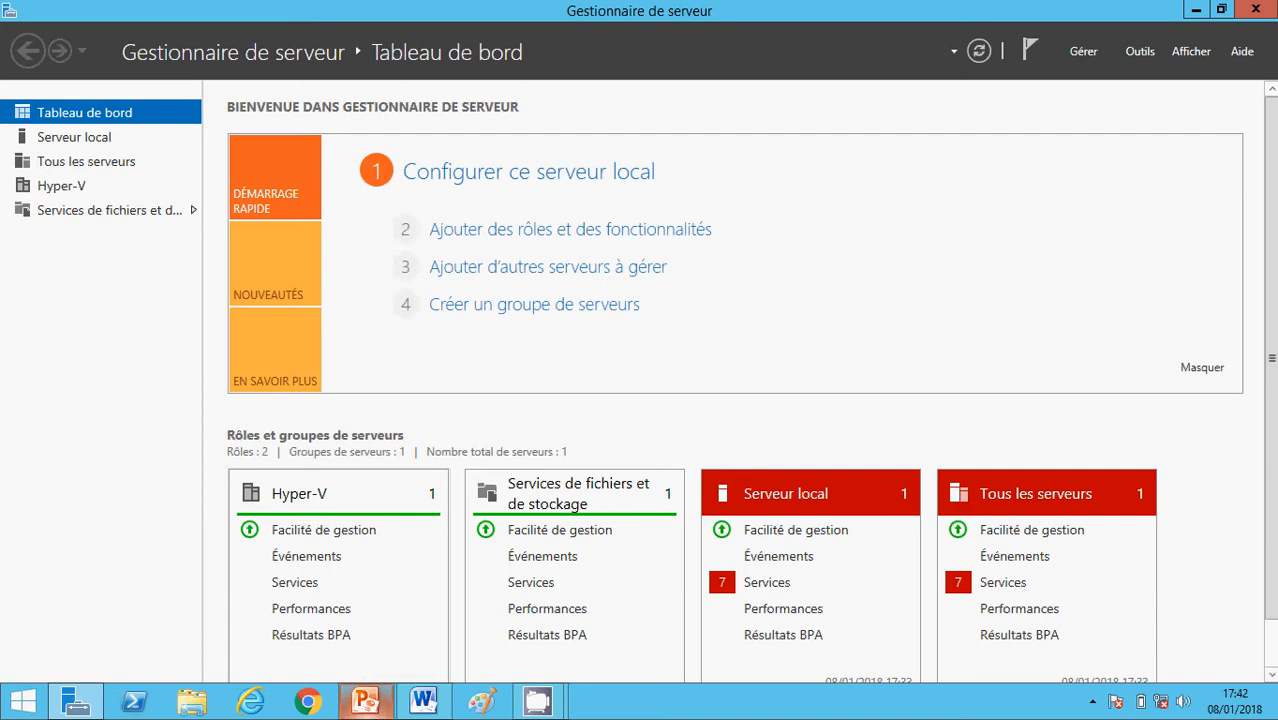
Step: Switch to PowerPoint and show slide 4 full screen to read the PowerShell command that installs the Hyper-V role
{"action": "left_click", "coordinate": [365, 700]}
{"action": "left_click", "coordinate": [105, 333]}
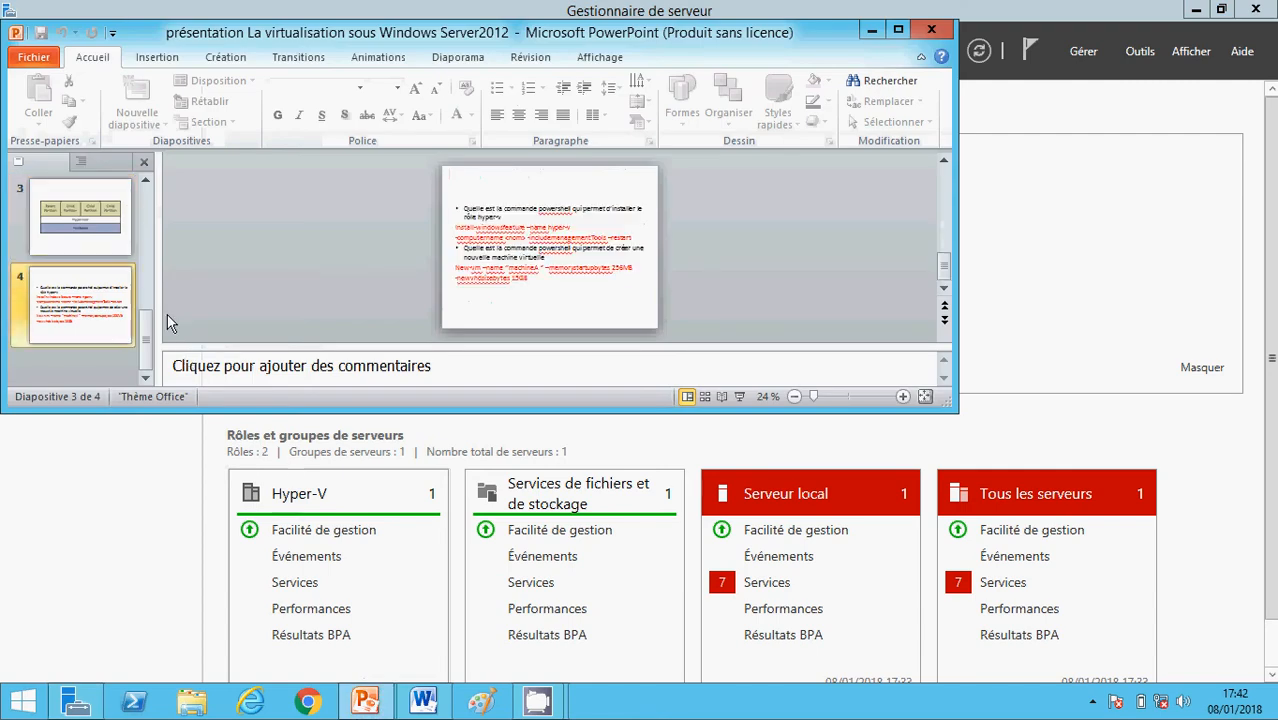
{"action": "left_click", "coordinate": [739, 396]}
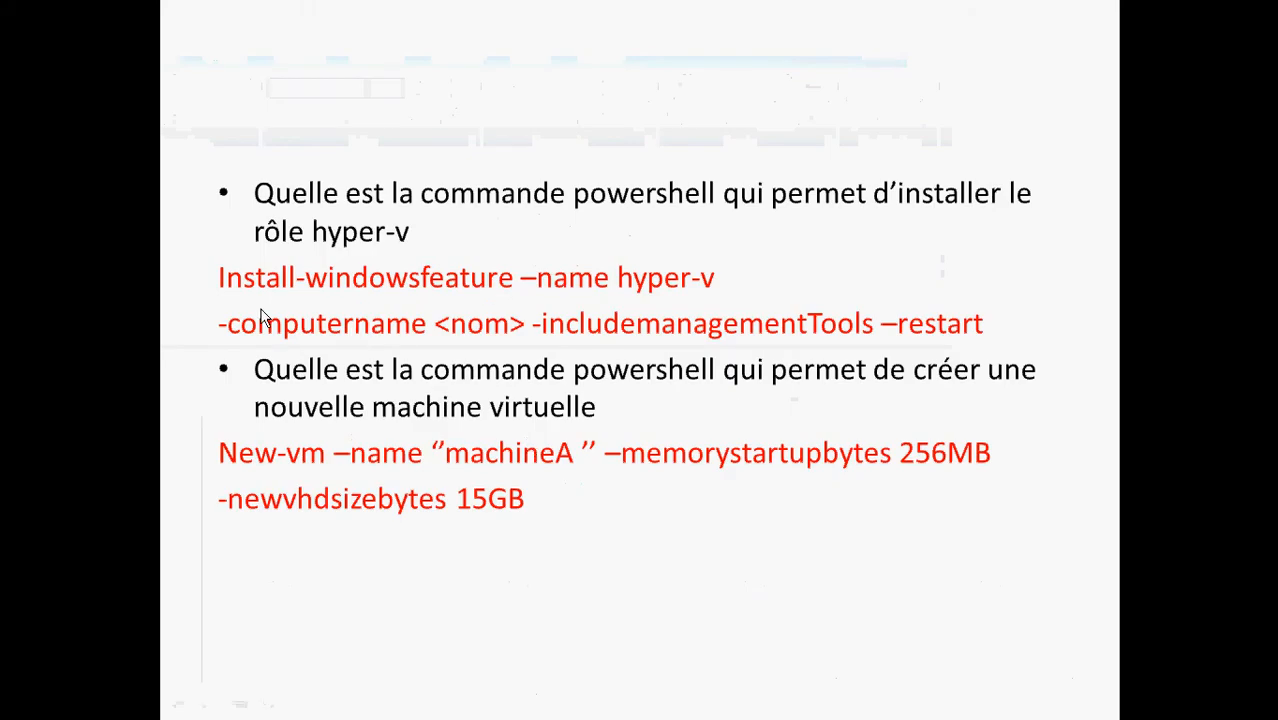
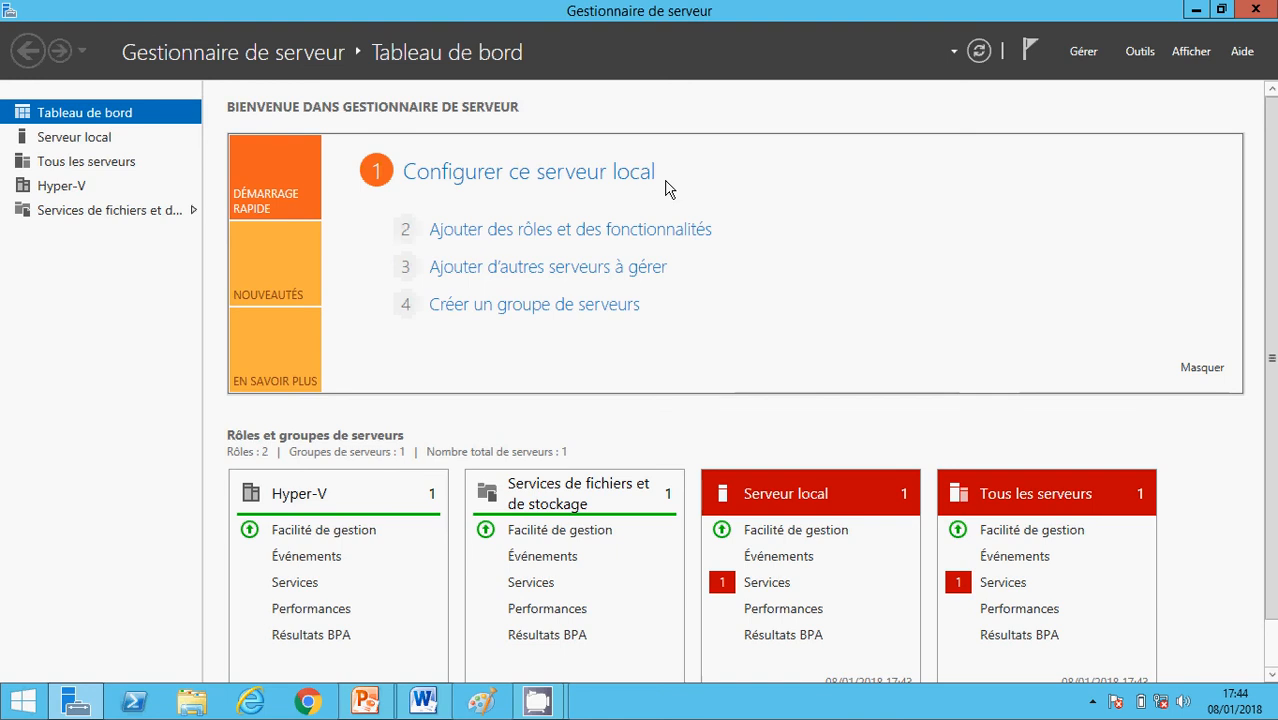
Step: Open Hyper-V Manager from Server Manager and start creating a new virtual machine on HYPERVISEUR
{"action": "left_click", "coordinate": [1140, 52]}
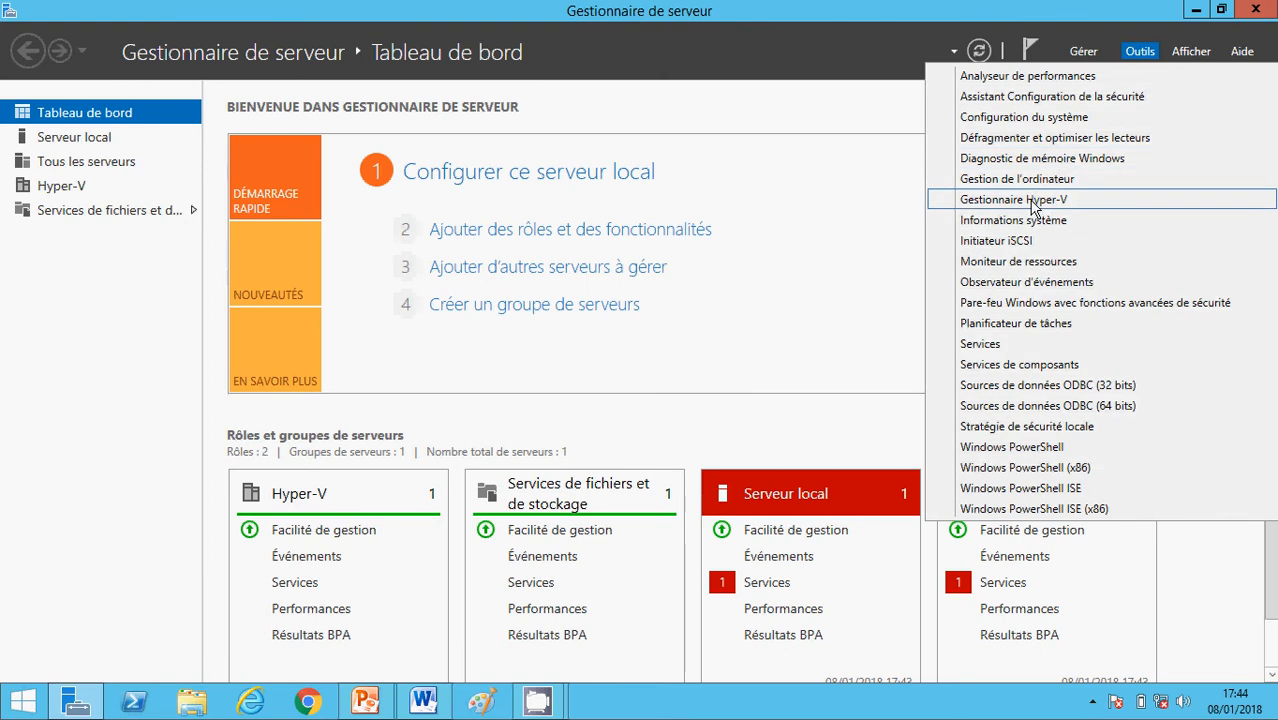
{"action": "left_click", "coordinate": [1033, 200]}
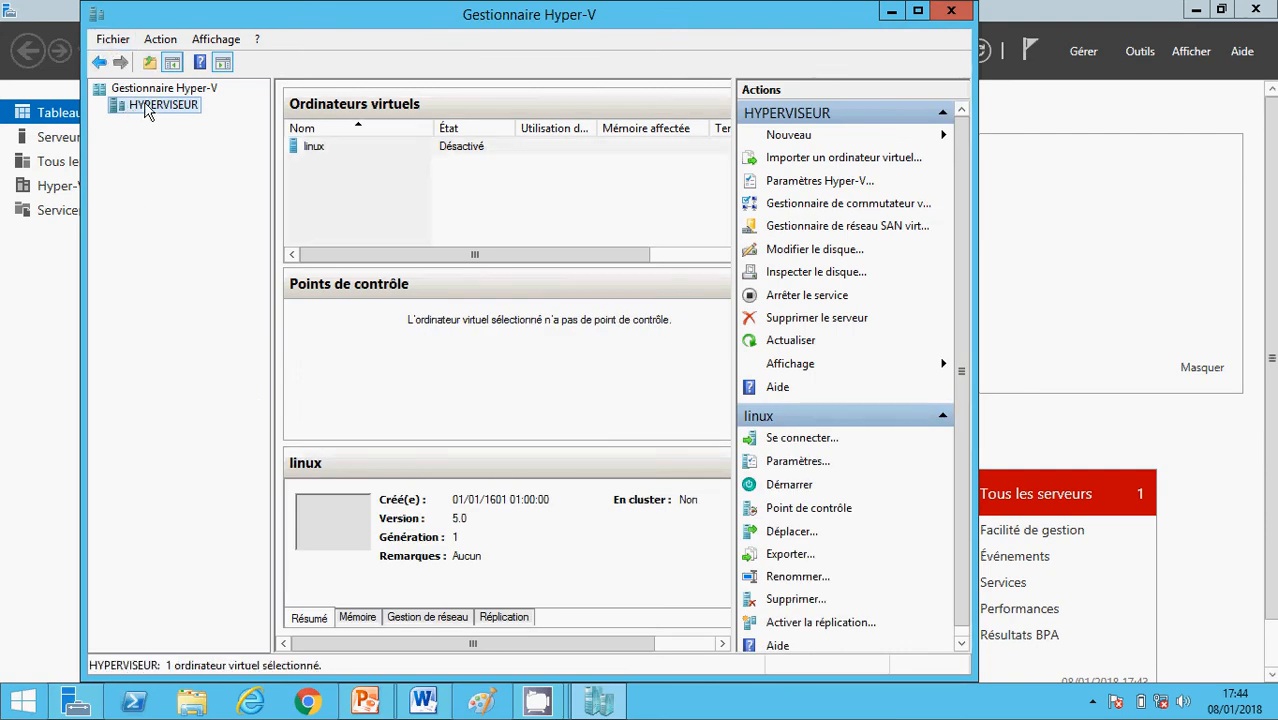
{"action": "right_click", "coordinate": [148, 111]}
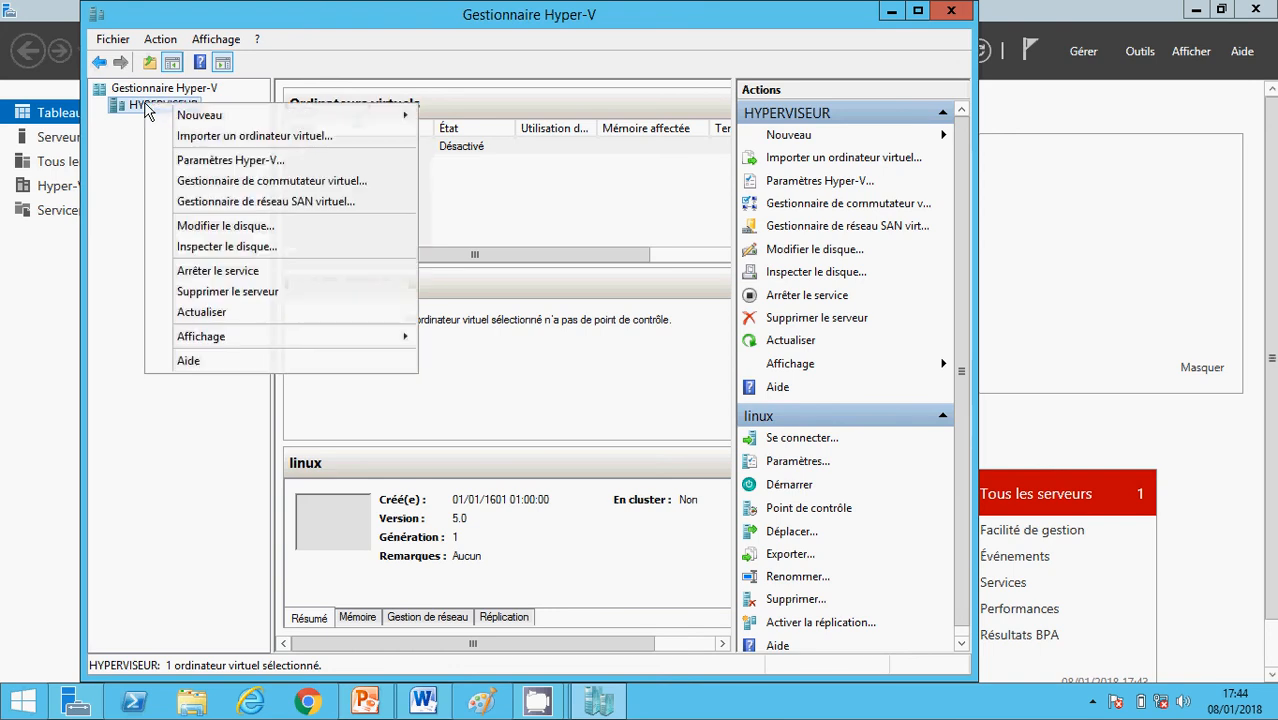
{"action": "mouse_move", "coordinate": [196, 118]}
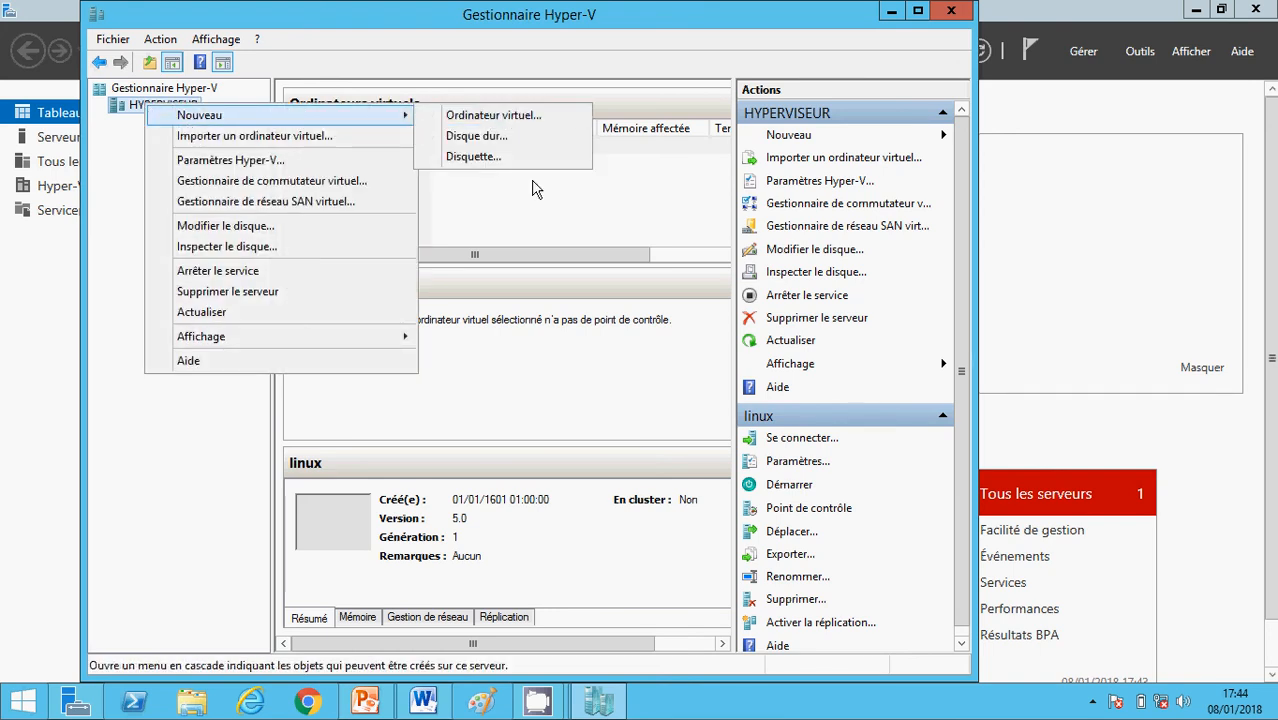
{"action": "left_click", "coordinate": [514, 119]}
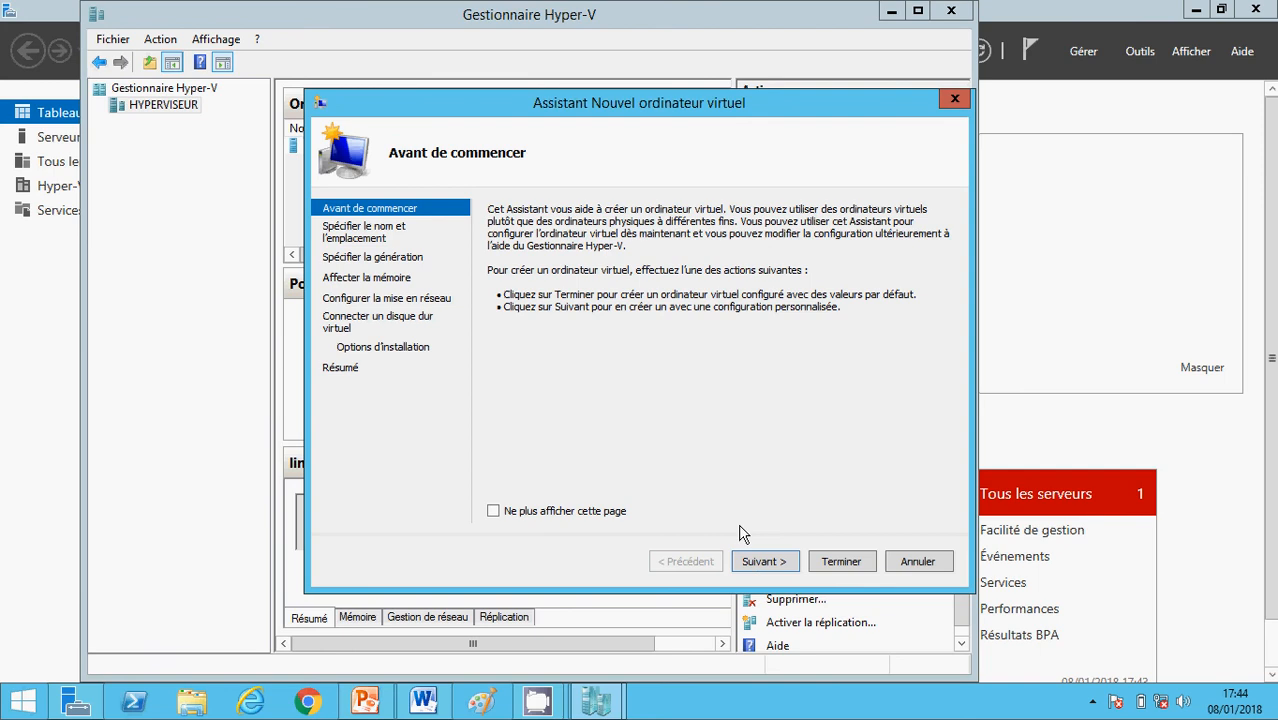
Step: Name the new virtual machine machineA and keep the default storage location
{"action": "left_click", "coordinate": [763, 568]}
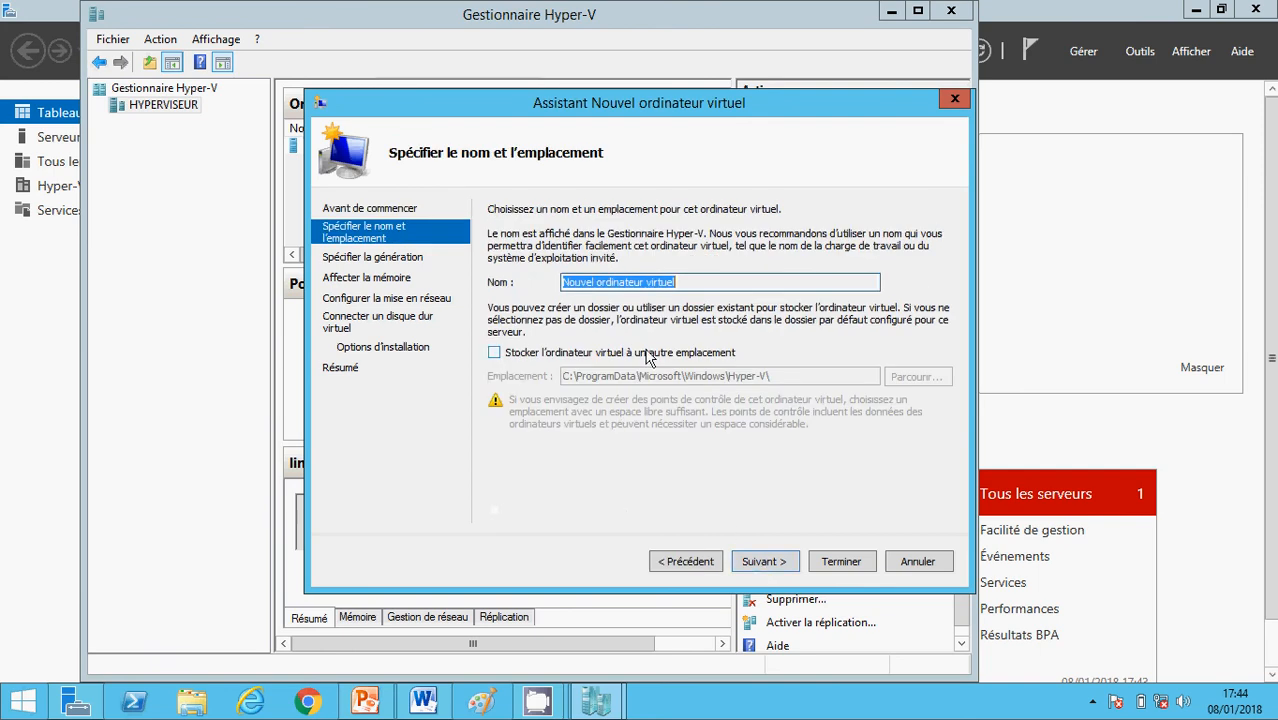
{"action": "key", "text": "BackSpace"}
{"action": "type", "text": "machine"}
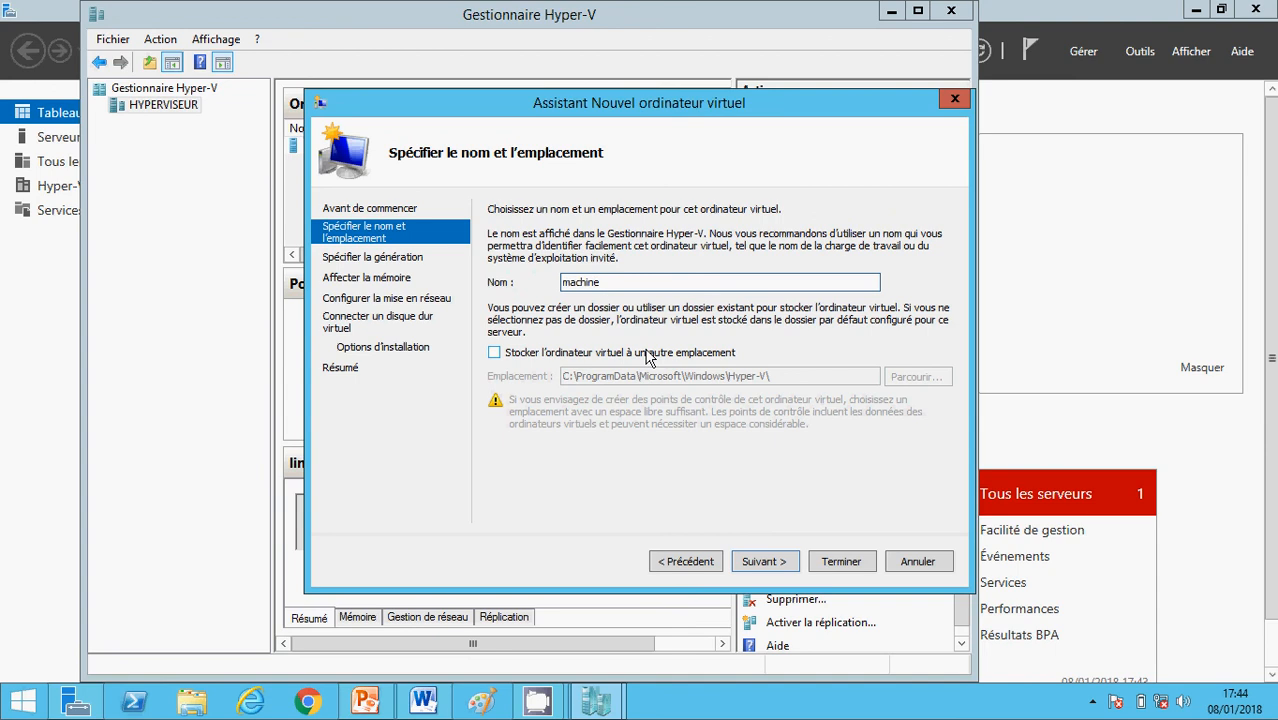
{"action": "type", "text": "A"}
{"action": "left_click", "coordinate": [773, 571]}
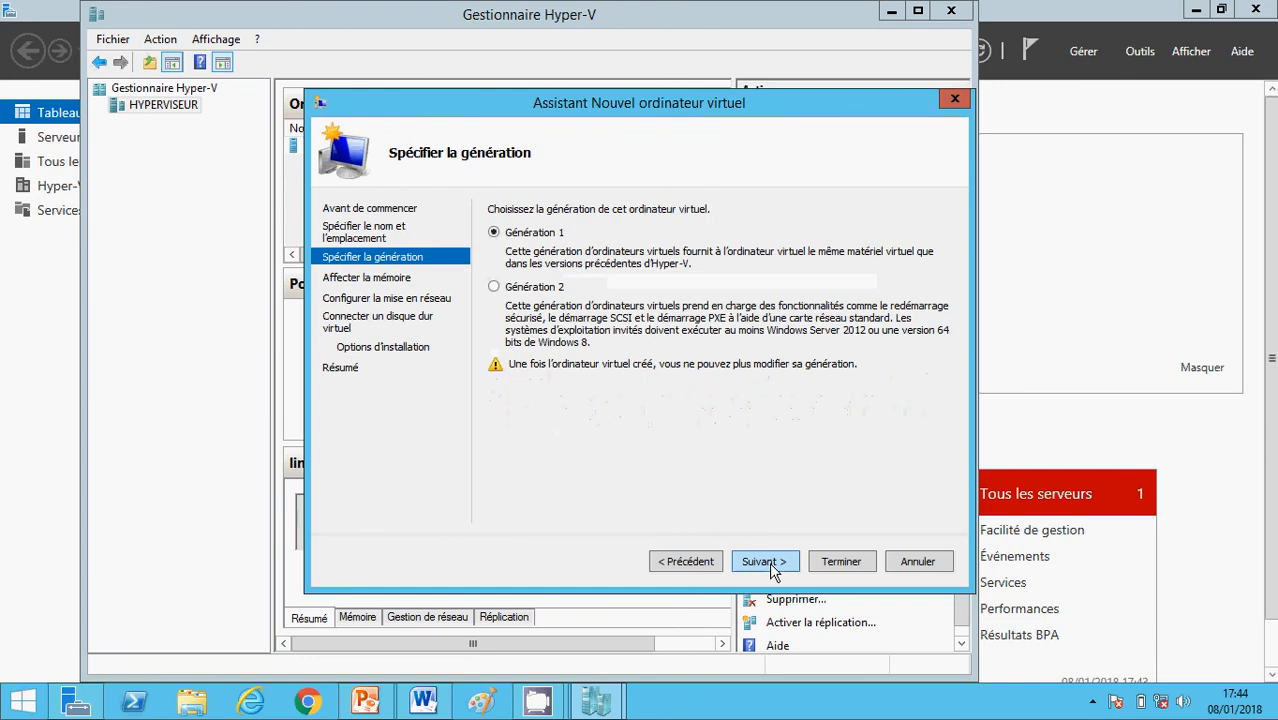
Step: Configure machineA as Generation 2 with 512 MB of startup memory, dynamic memory and no network connection
{"action": "left_click", "coordinate": [493, 288]}
{"action": "left_click", "coordinate": [768, 566]}
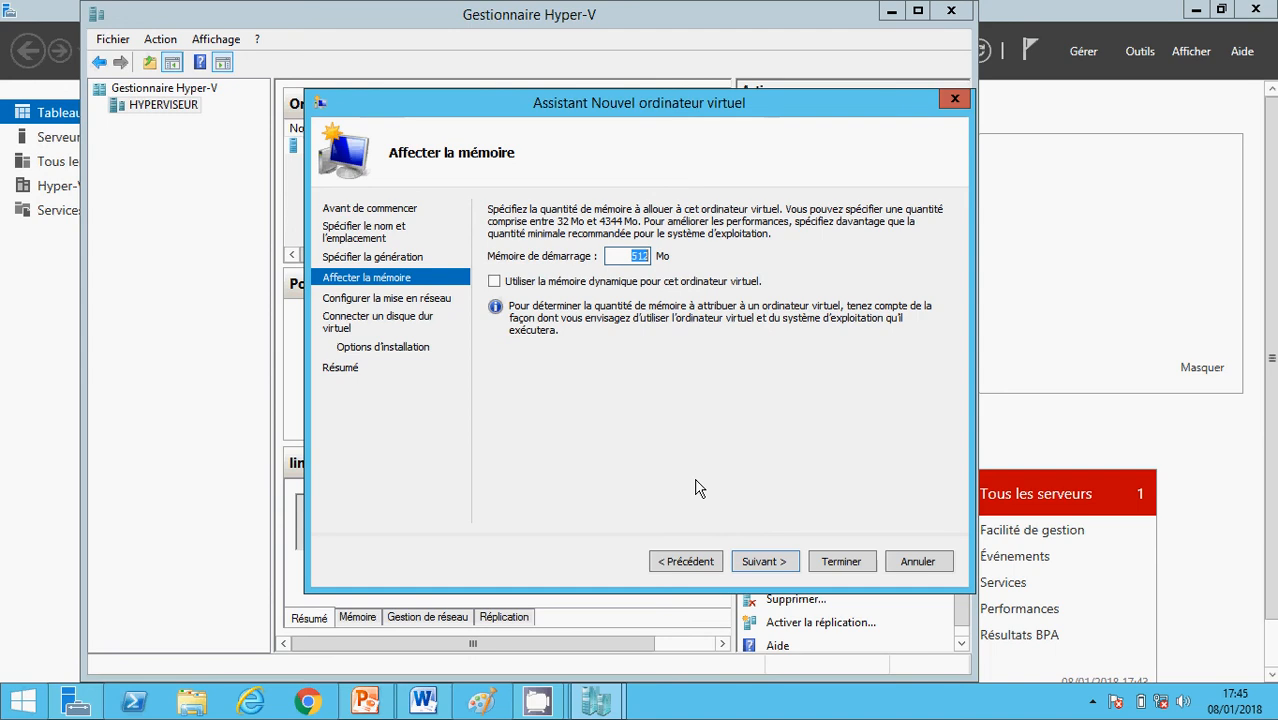
{"action": "left_click", "coordinate": [495, 282]}
{"action": "left_click", "coordinate": [760, 563]}
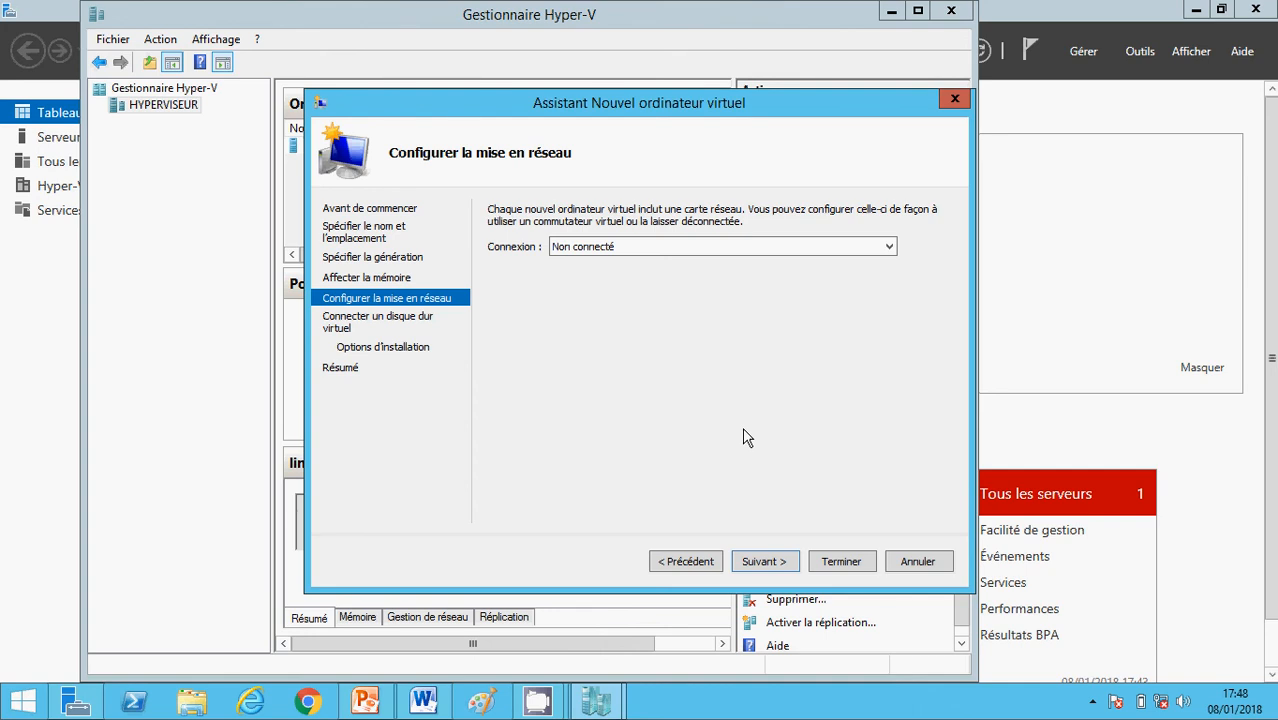
{"action": "left_click", "coordinate": [764, 561]}
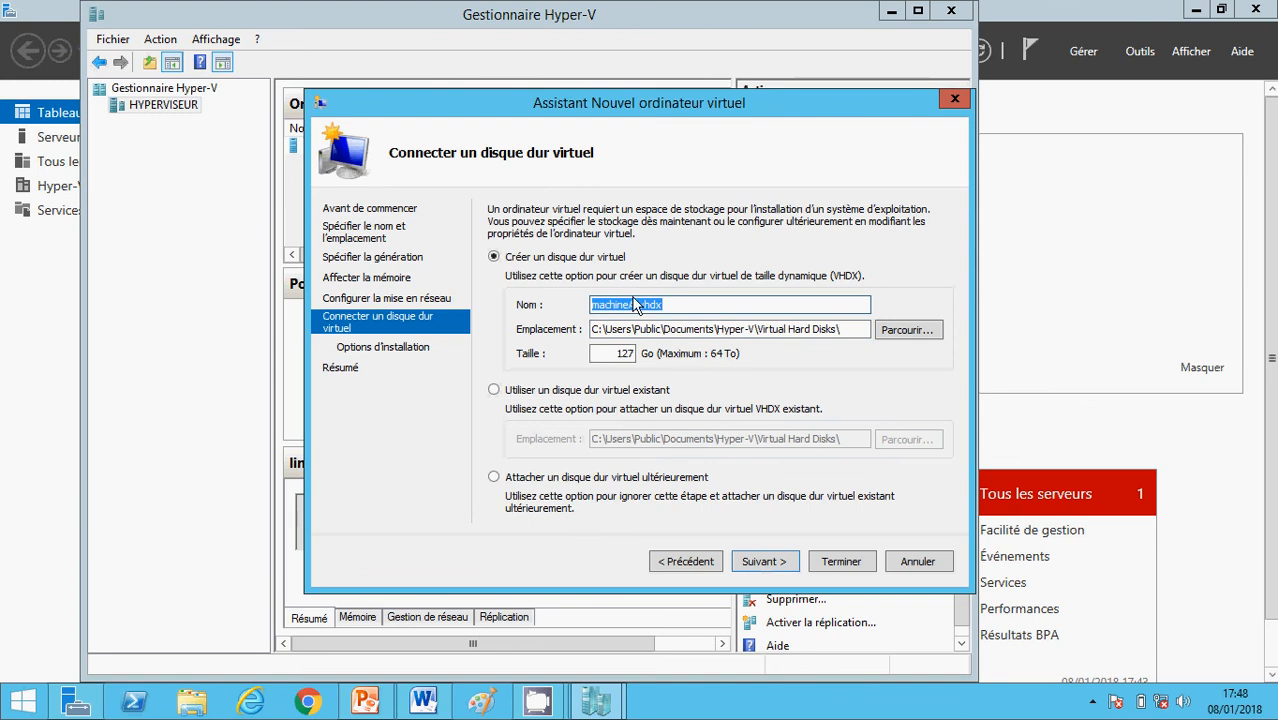
Step: Name the new virtual hard disk disqueA.vhdx
{"action": "left_click", "coordinate": [636, 305]}
{"action": "key", "text": "BackSpace"}
{"action": "key", "text": "BackSpace"}
{"action": "key", "text": "BackSpace"}
{"action": "key", "text": "BackSpace"}
{"action": "key", "text": "BackSpace"}
{"action": "key", "text": "BackSpace"}
{"action": "key", "text": "BackSpace"}
{"action": "key", "text": "BackSpace"}
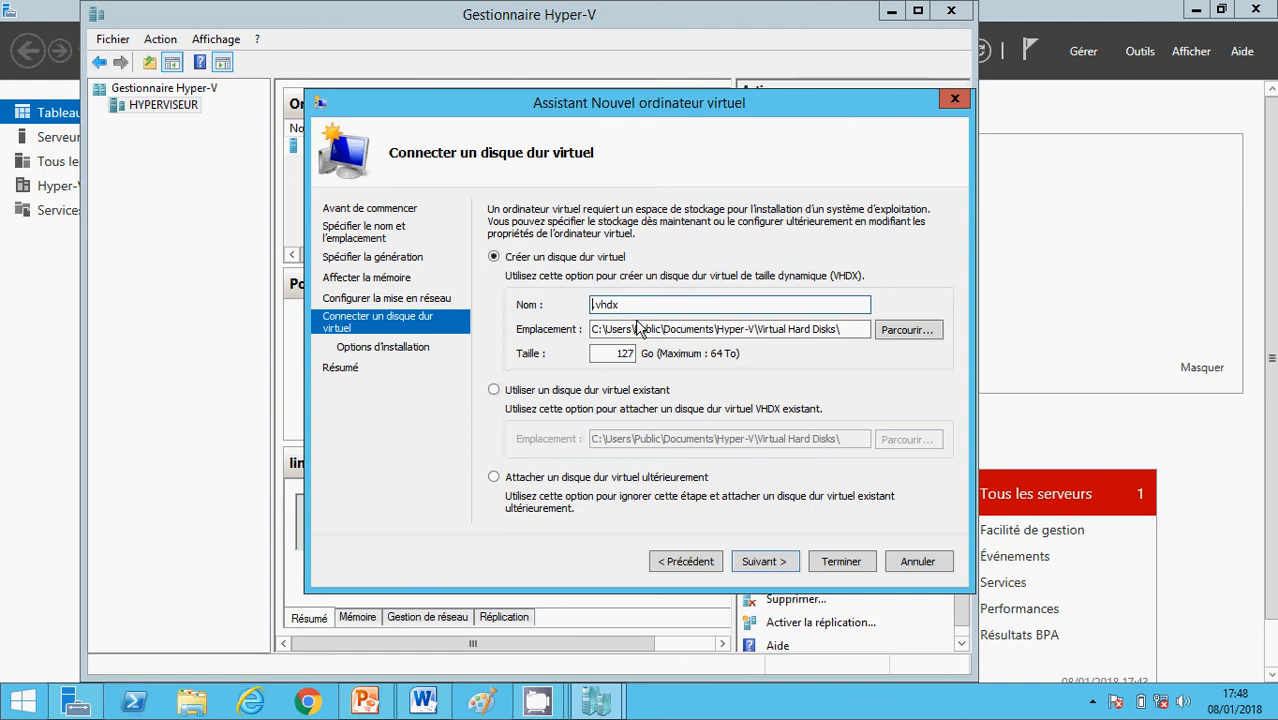
{"action": "type", "text": "disqueA"}
Step: Set the size of the new virtual hard disk to 10 GB
{"action": "left_click", "coordinate": [610, 353]}
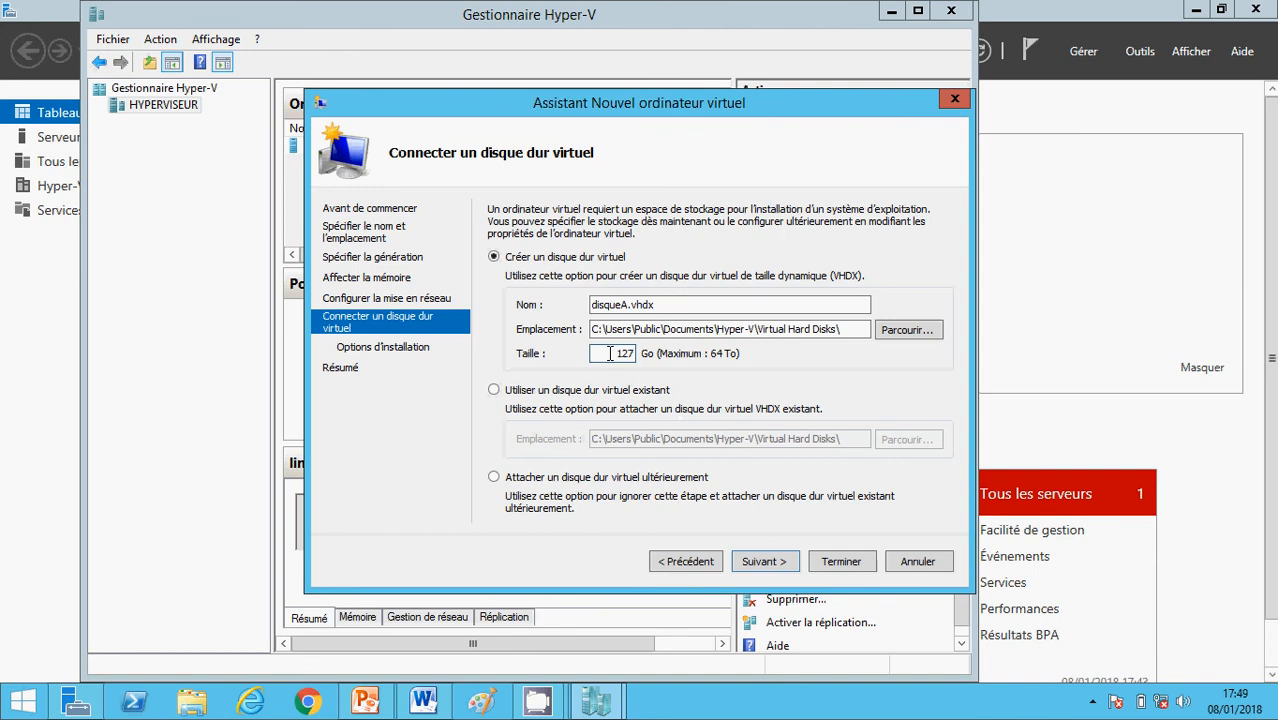
{"action": "key", "text": "Delete"}
{"action": "key", "text": "Delete"}
{"action": "key", "text": "Delete"}
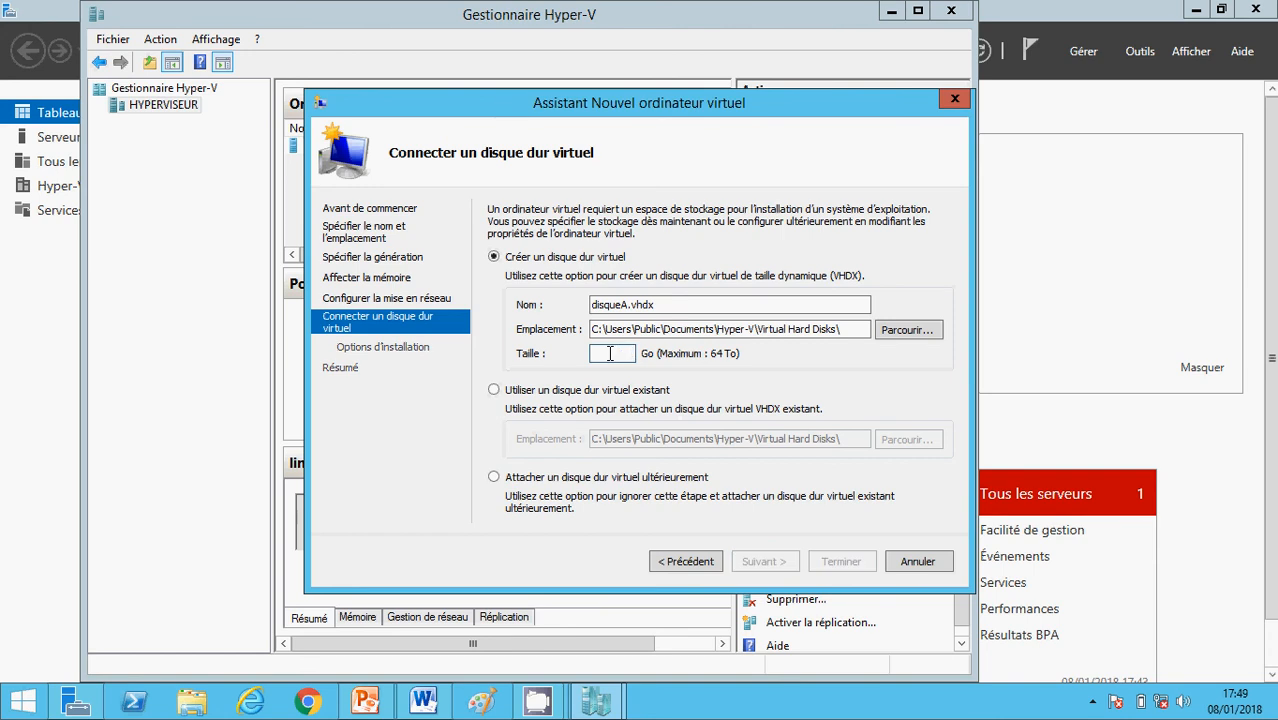
{"action": "type", "text": "10"}
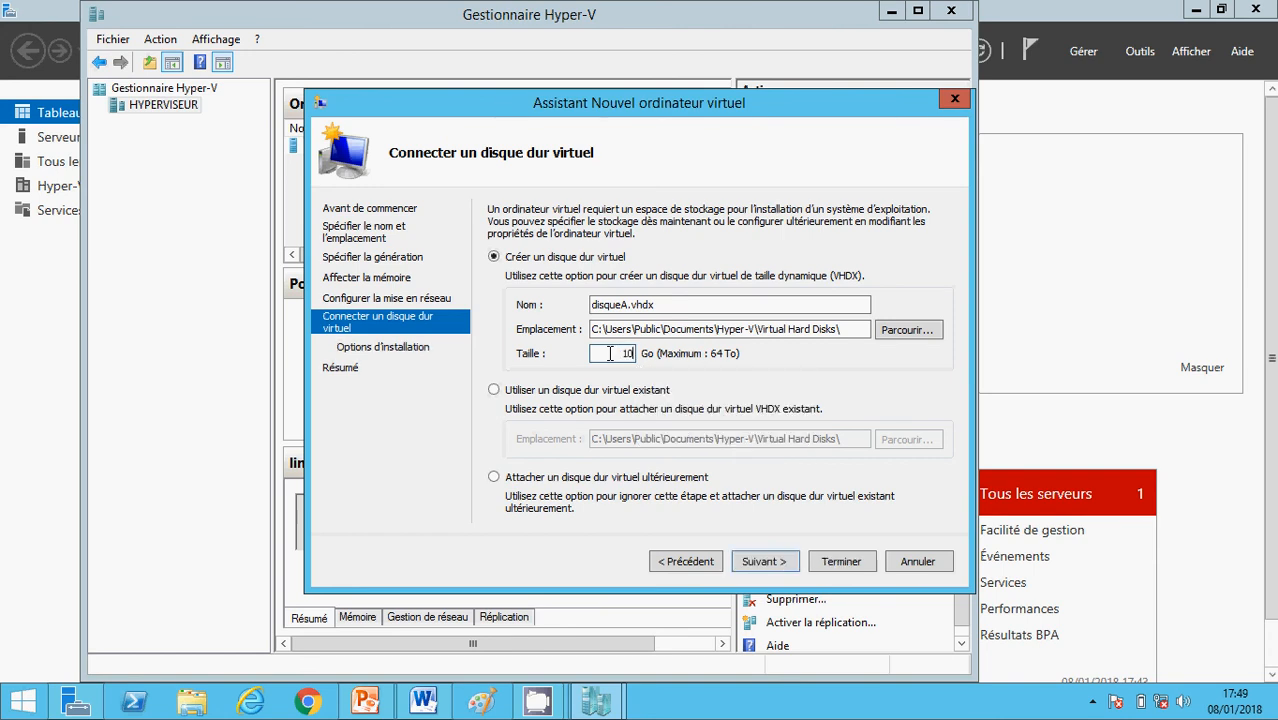
Step: Keep the option that defers operating system installation and finish creating the virtual machine
{"action": "left_click", "coordinate": [764, 563]}
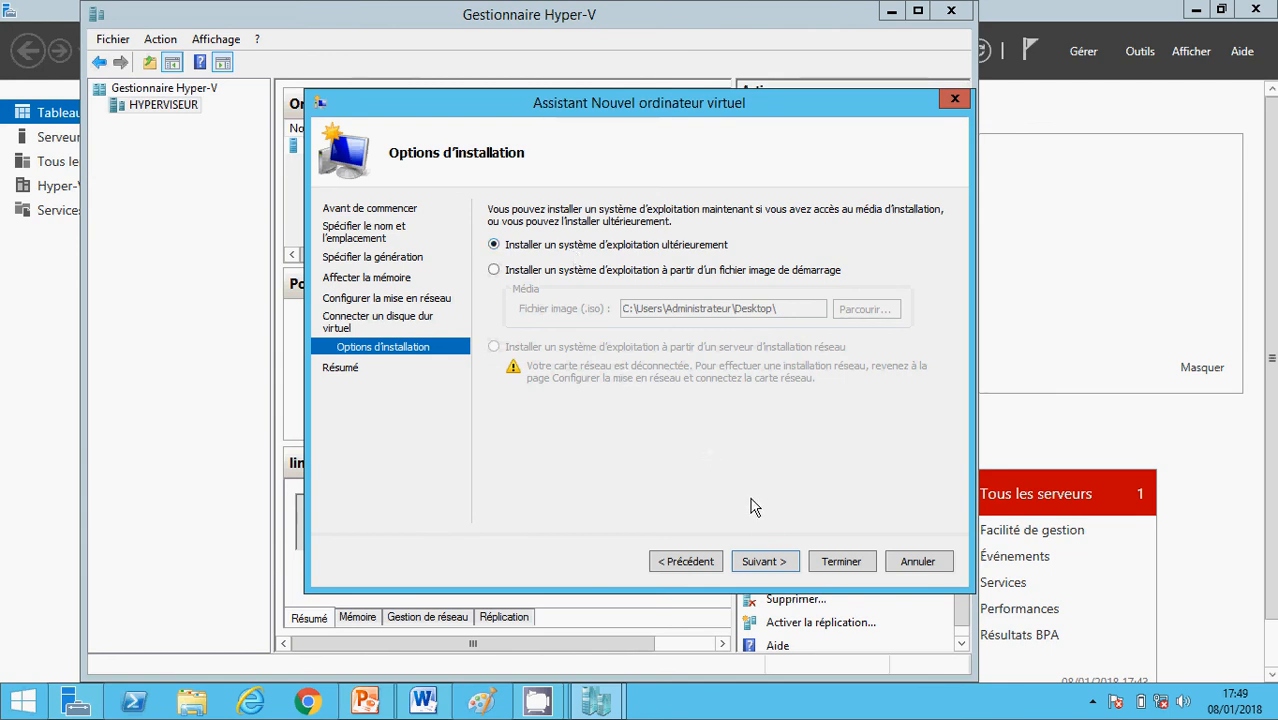
{"action": "left_click", "coordinate": [765, 562]}
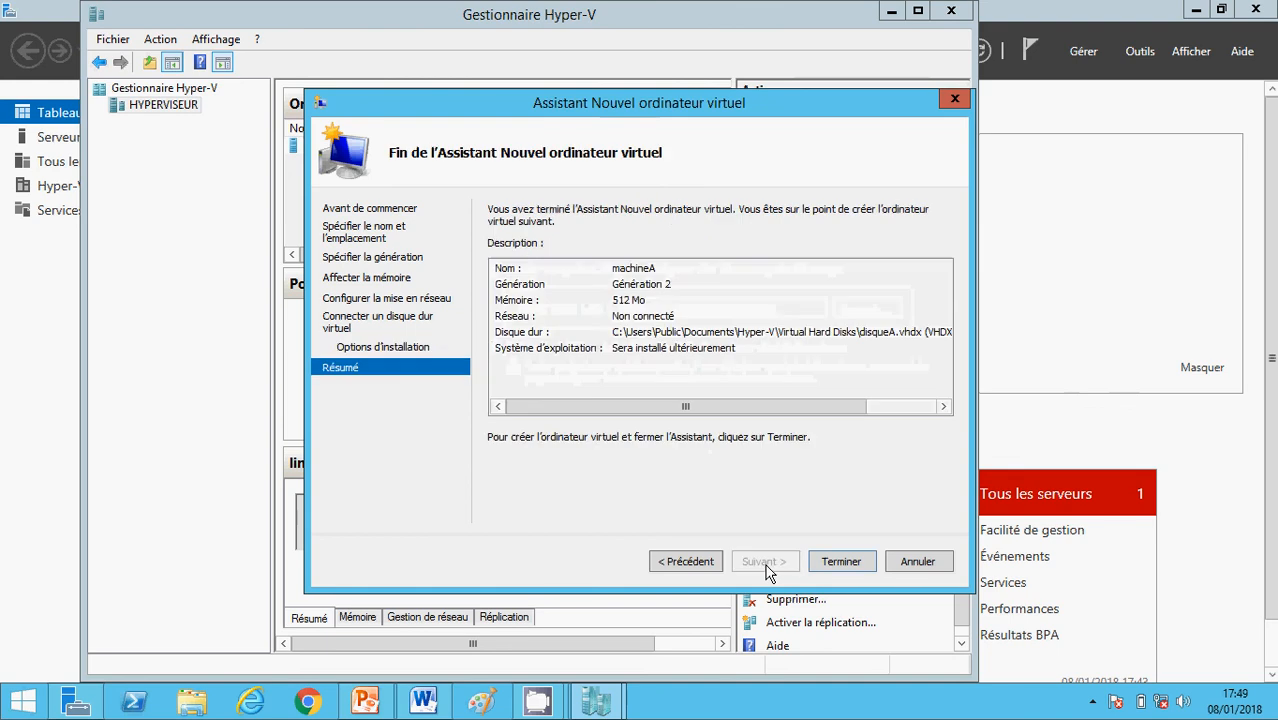
{"action": "left_click", "coordinate": [840, 562]}
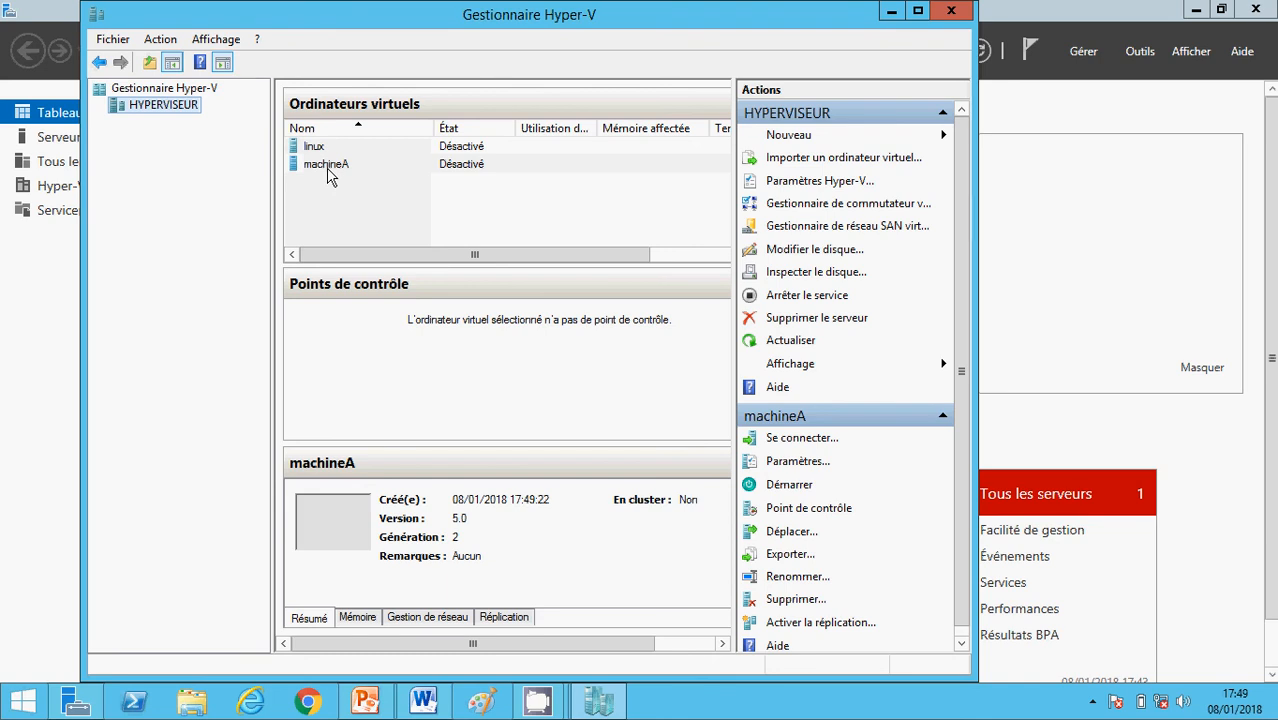
Step: Switch to PowerPoint and read the New-VM command syntax on slide 4 in full screen, and exit the slide show
{"action": "left_click", "coordinate": [365, 700]}
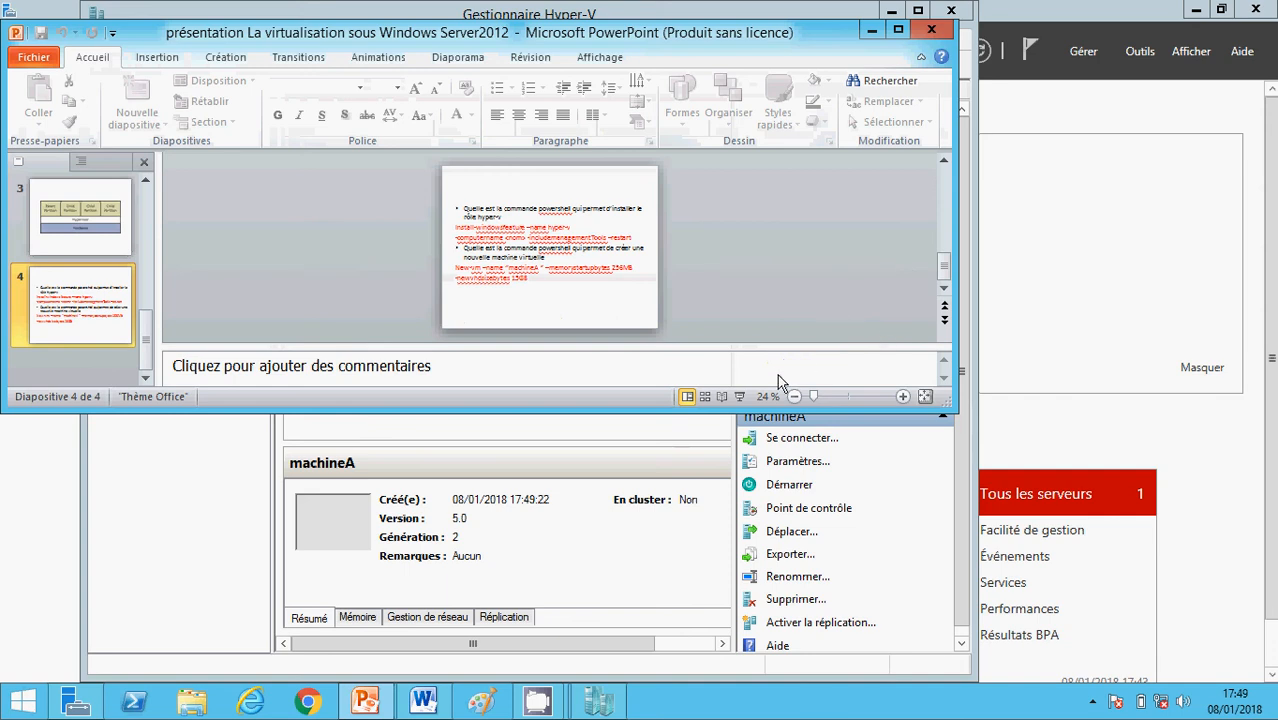
{"action": "left_click", "coordinate": [738, 396]}
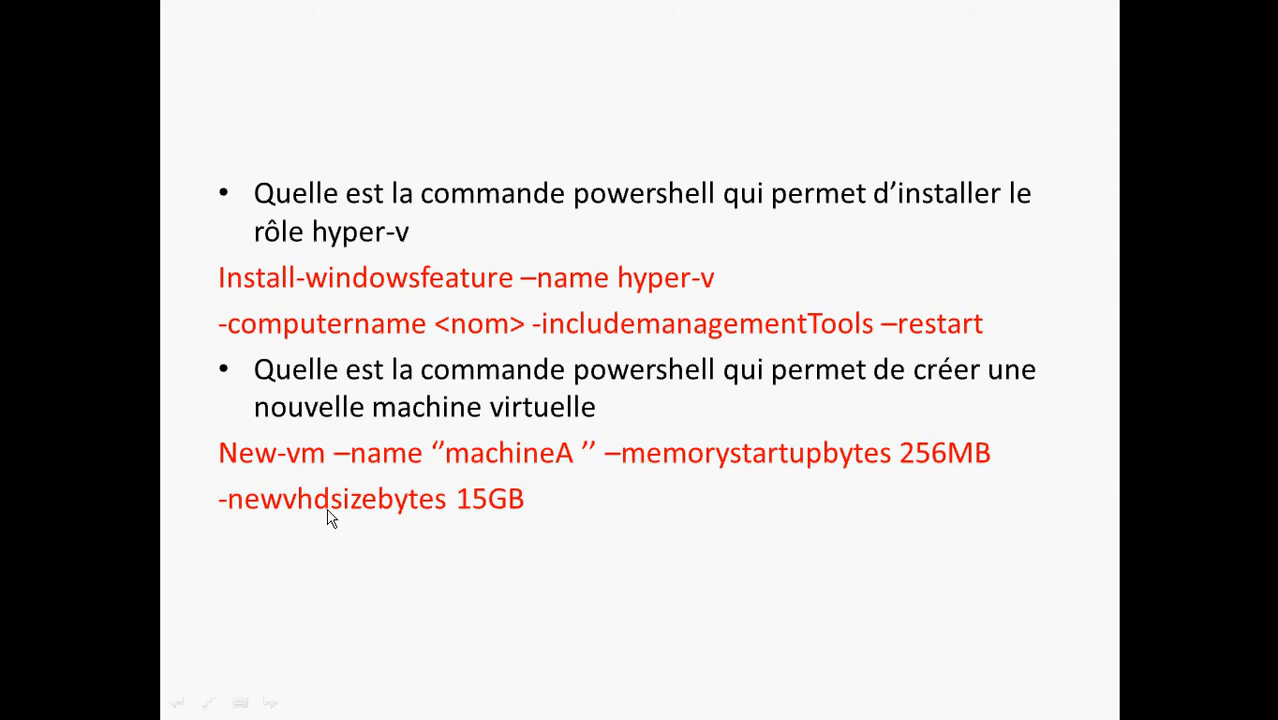
{"action": "key", "text": "Escape"}
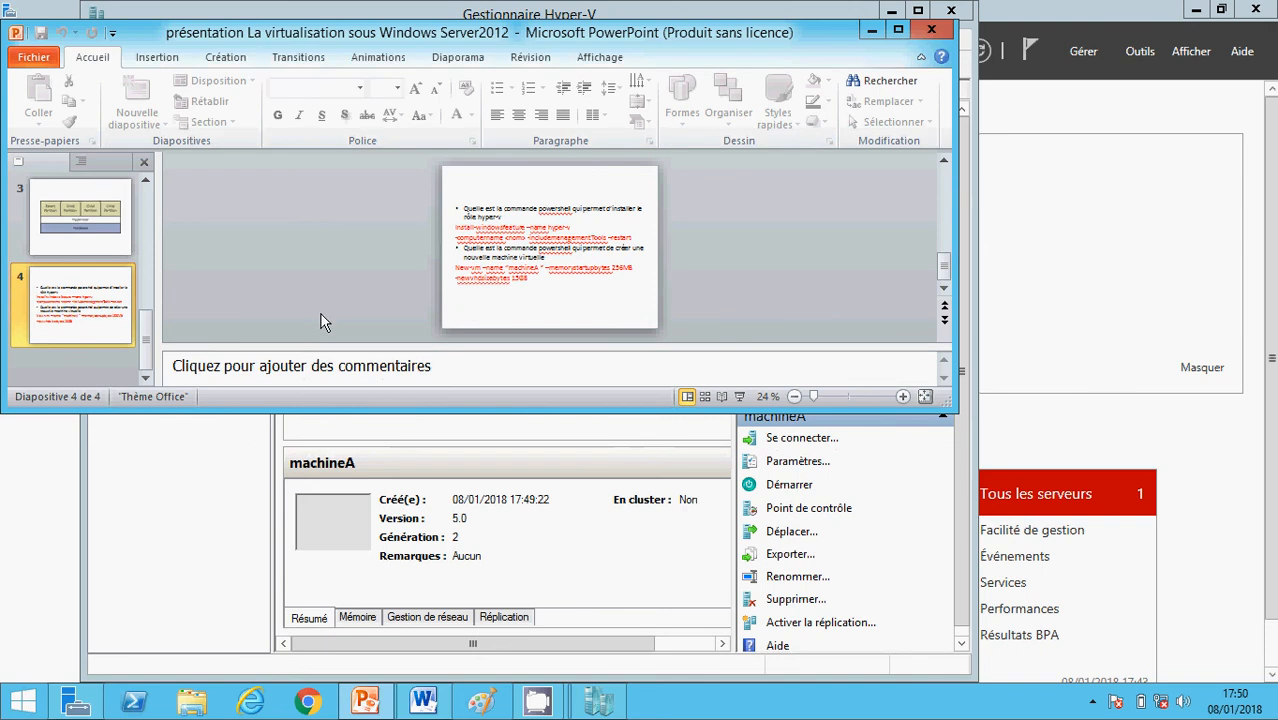
Step: Open Windows PowerShell and enter the start of the creation command, new-vm -name "machineB", without running it
{"action": "left_click", "coordinate": [148, 700]}
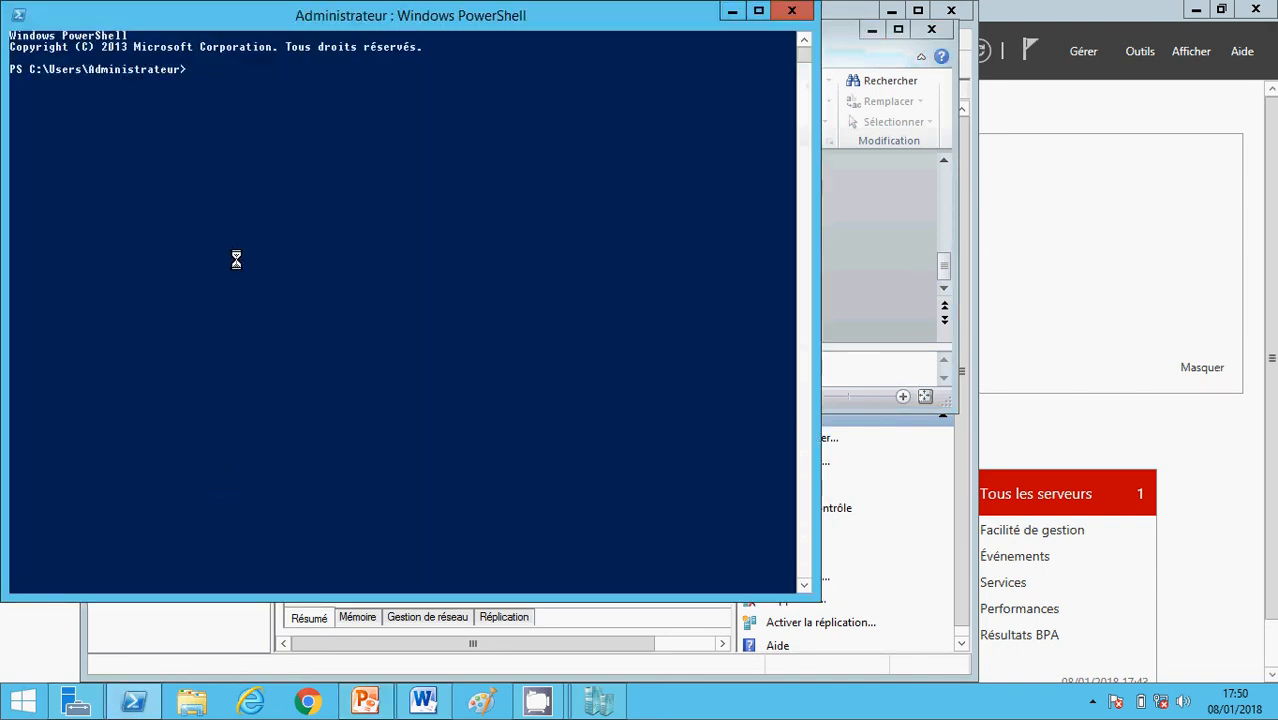
{"action": "type", "text": "new-vm -name \""}
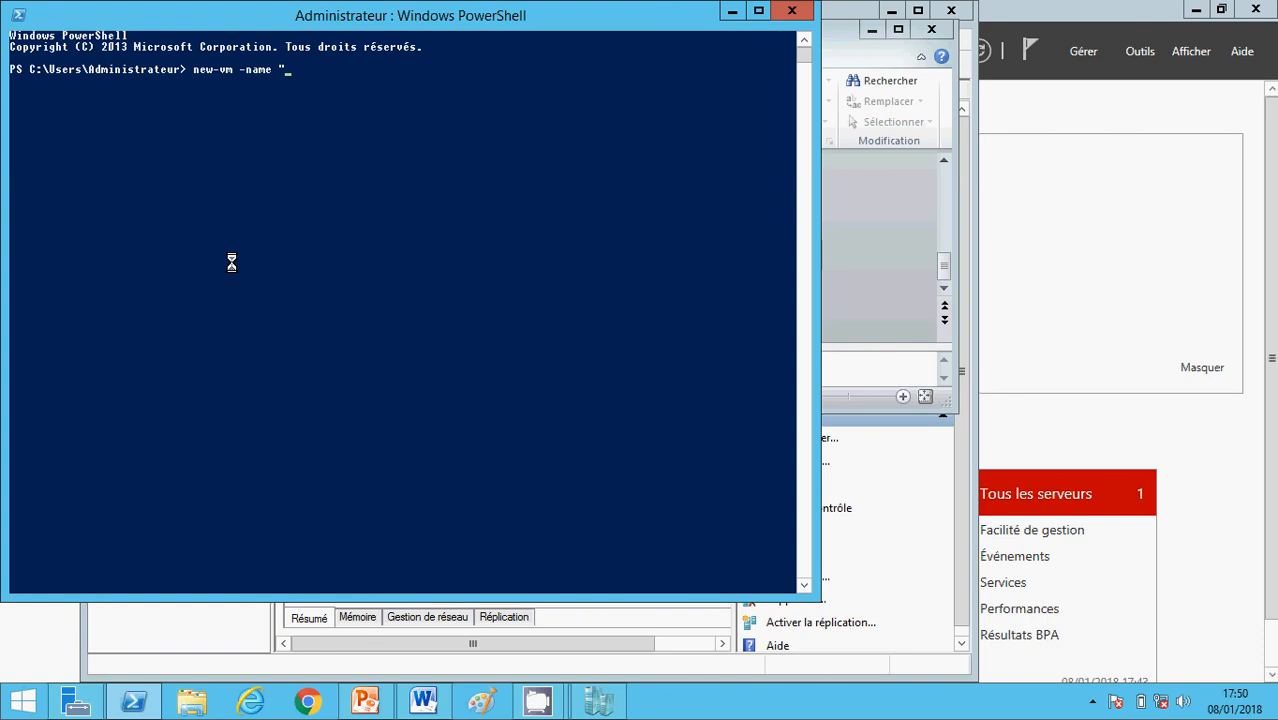
{"action": "type", "text": "machineB\""}
Step: Check the New-VM syntax on the PowerPoint slide, return to PowerShell and append memorystartupbytesizes 256MB - to the command
{"action": "left_click", "coordinate": [731, 12]}
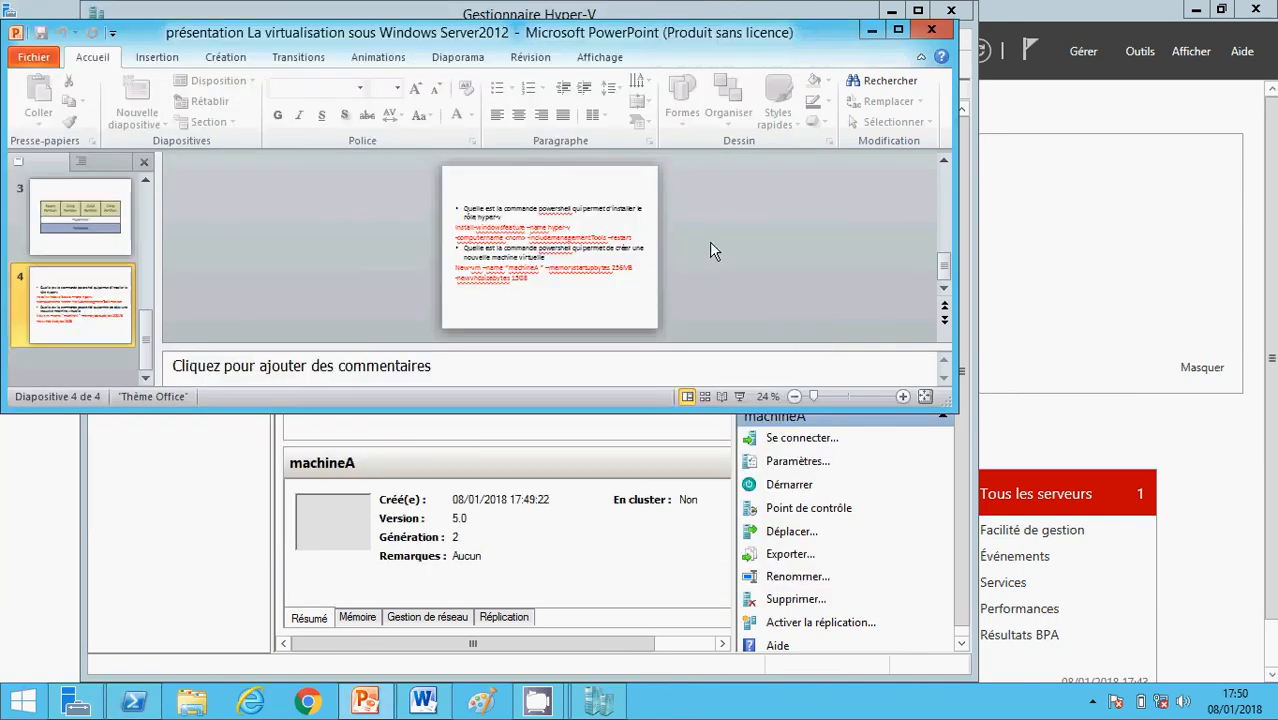
{"action": "left_click", "coordinate": [893, 13]}
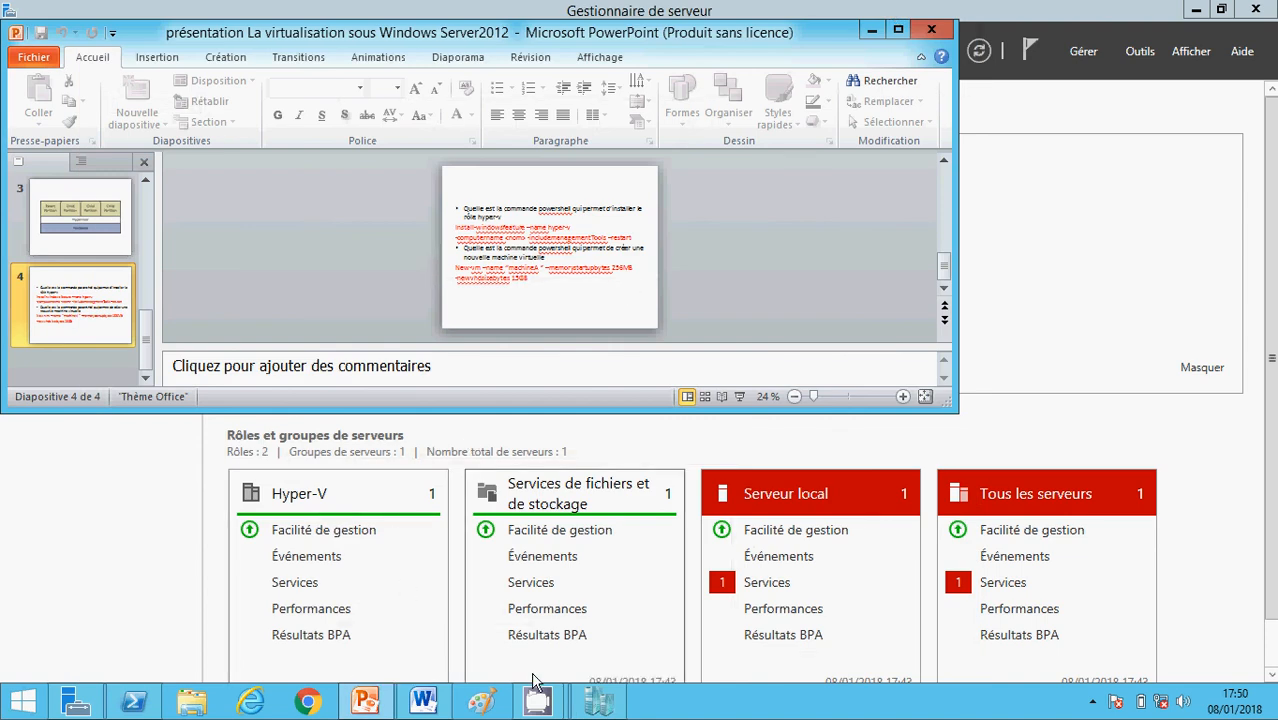
{"action": "left_click", "coordinate": [134, 702]}
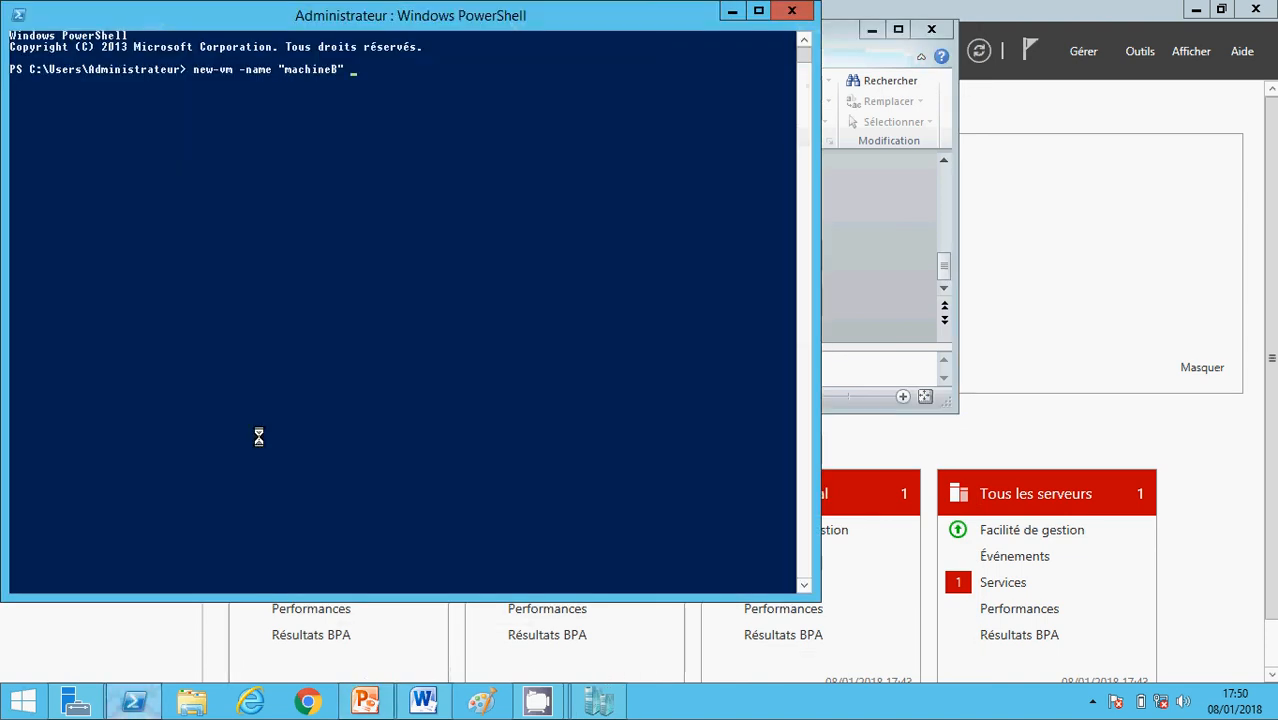
{"action": "type", "text": "memorystart"}
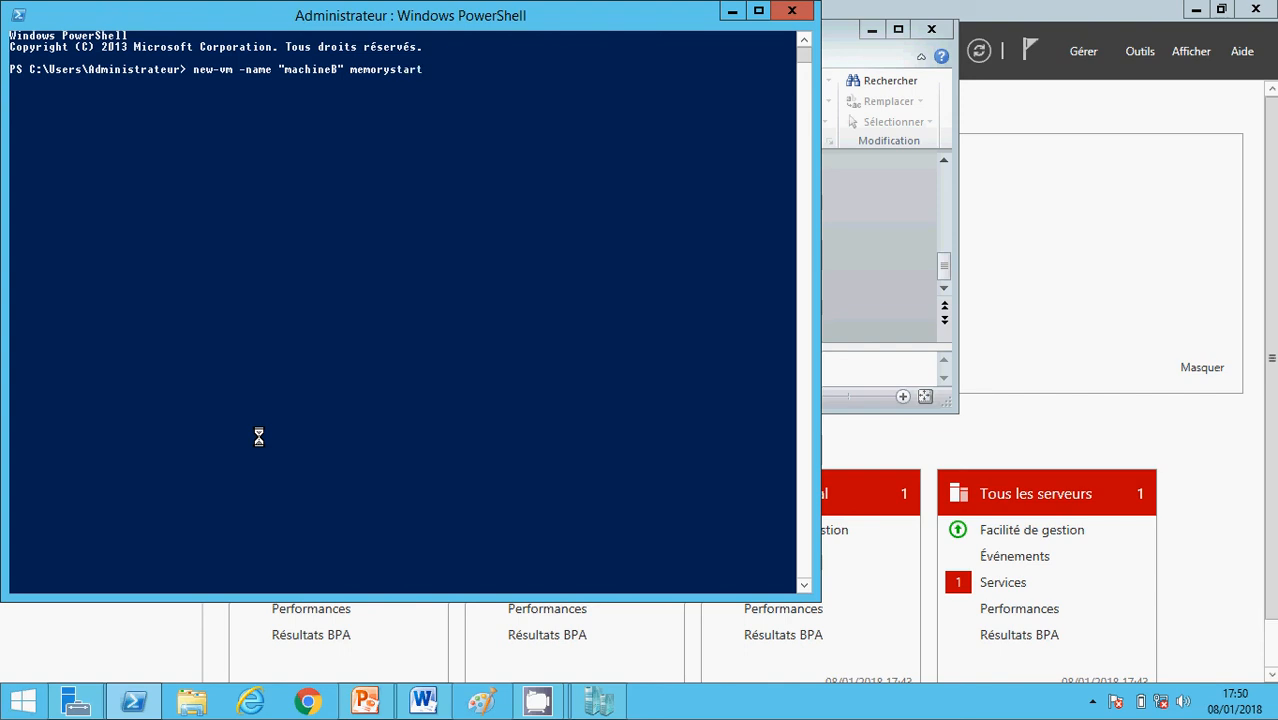
{"action": "type", "text": "upbytesizes 2"}
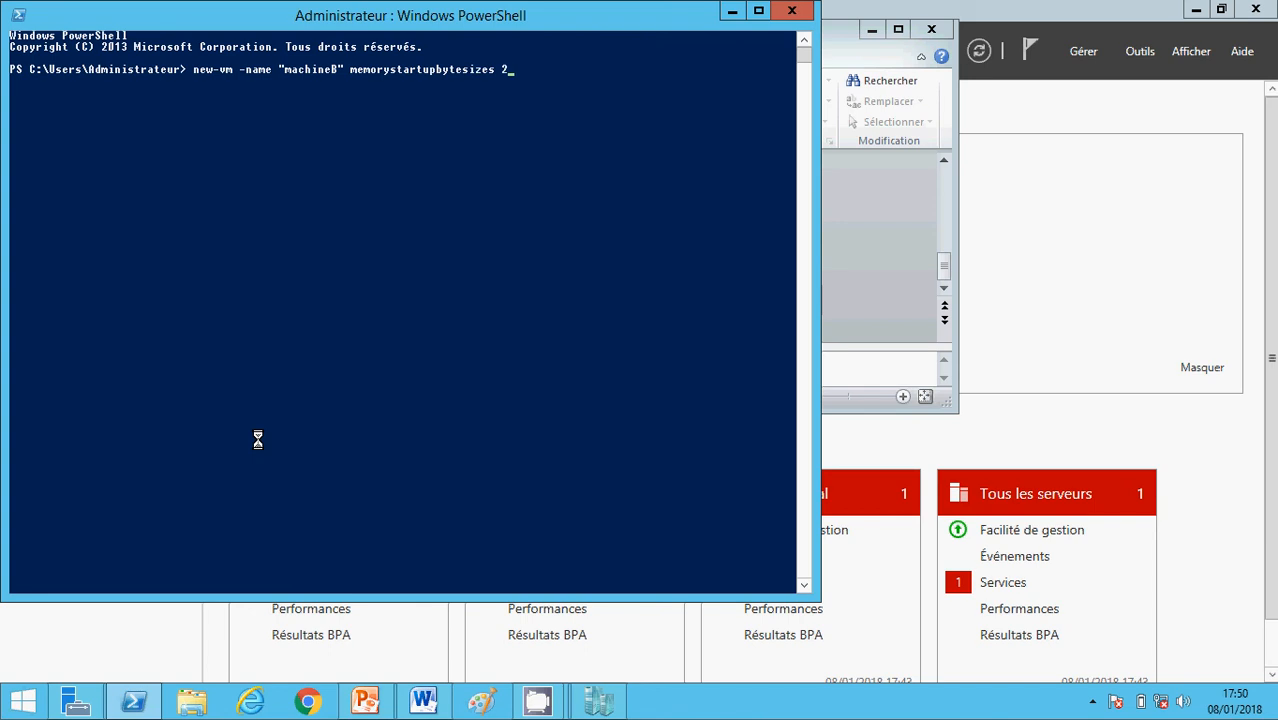
{"action": "type", "text": "56MB -"}
Step: Insert the missing hyphen directly before memorystartupbytesizes in the New-VM command
{"action": "left_click", "coordinate": [353, 68]}
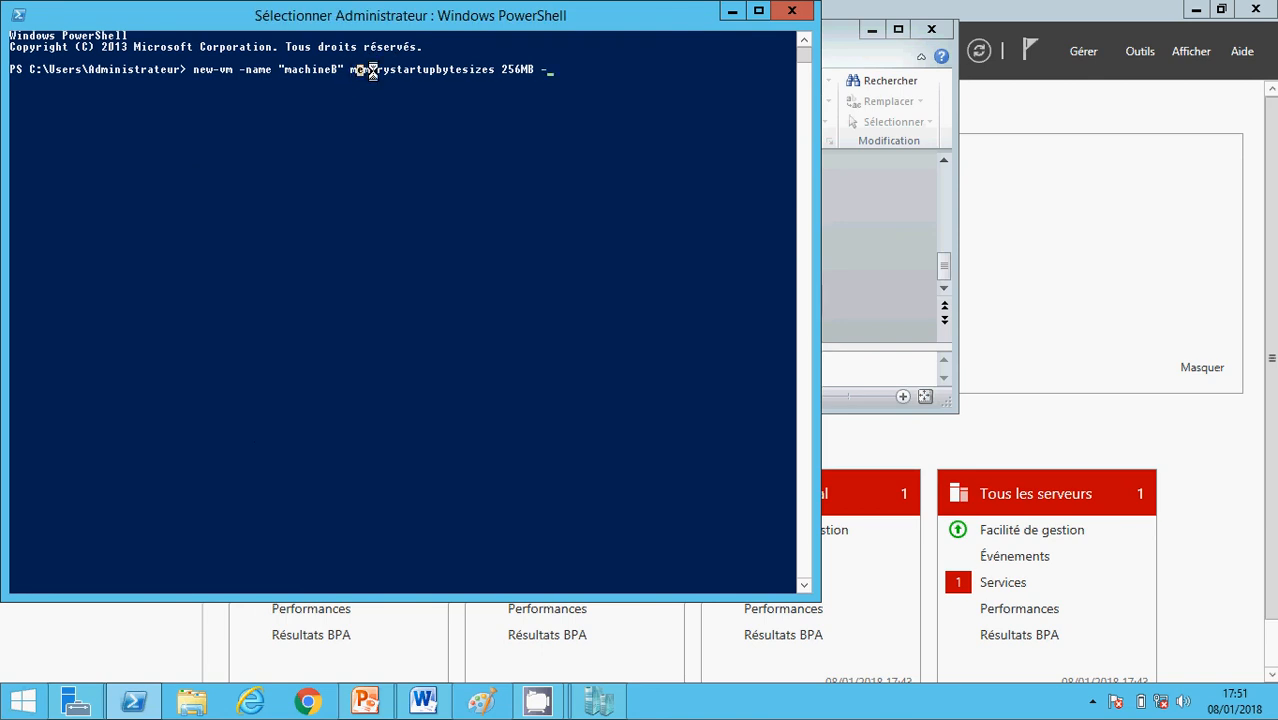
{"action": "key", "text": "Left"}
{"action": "key", "text": "Left"}
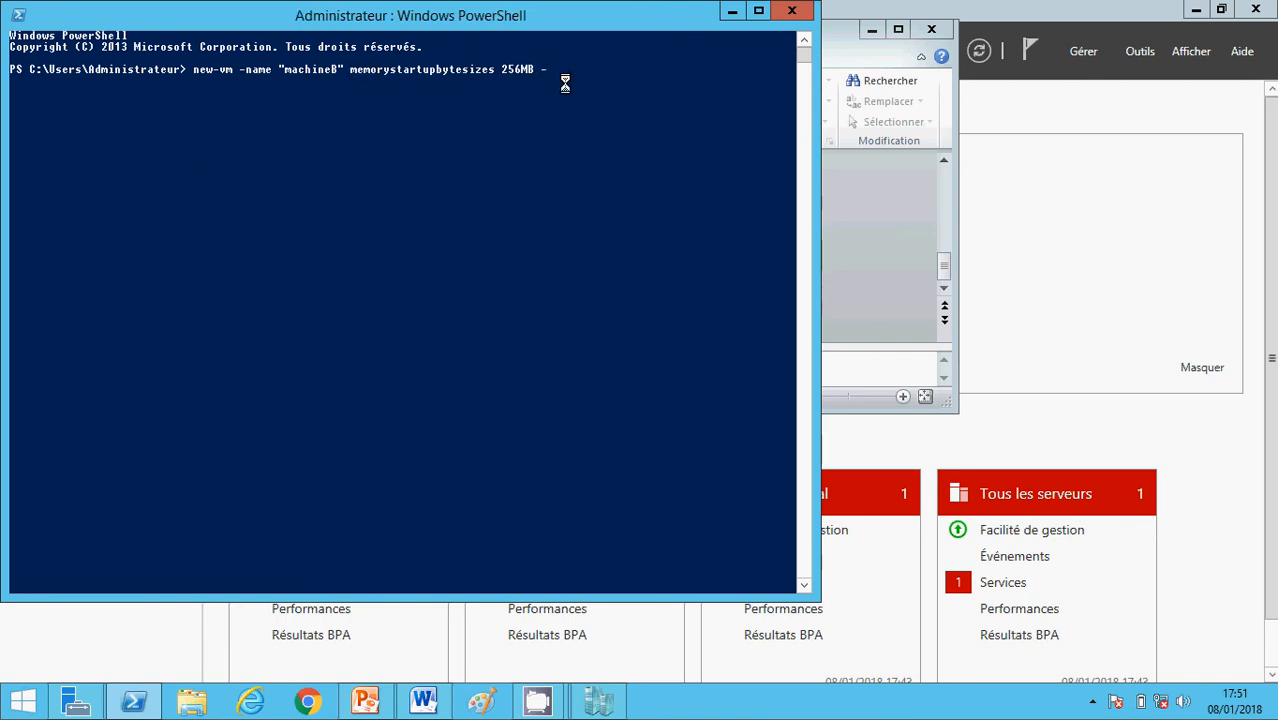
{"action": "key", "text": "Left"}
{"action": "key", "text": "Left"}
{"action": "key", "text": "Left"}
{"action": "key", "text": "Left"}
{"action": "key", "text": "Left"}
{"action": "key", "text": "Left"}
{"action": "key", "text": "Left"}
{"action": "key", "text": "Left"}
{"action": "key", "text": "Left"}
{"action": "key", "text": "Left"}
{"action": "key", "text": "Left"}
{"action": "key", "text": "Left"}
{"action": "key", "text": "Left"}
{"action": "key", "text": "Left"}
{"action": "key", "text": "Left"}
{"action": "key", "text": "Left"}
{"action": "key", "text": "Left"}
{"action": "key", "text": "Left"}
{"action": "key", "text": "Left"}
{"action": "key", "text": "Left"}
{"action": "key", "text": "Left"}
{"action": "type", "text": "-"}
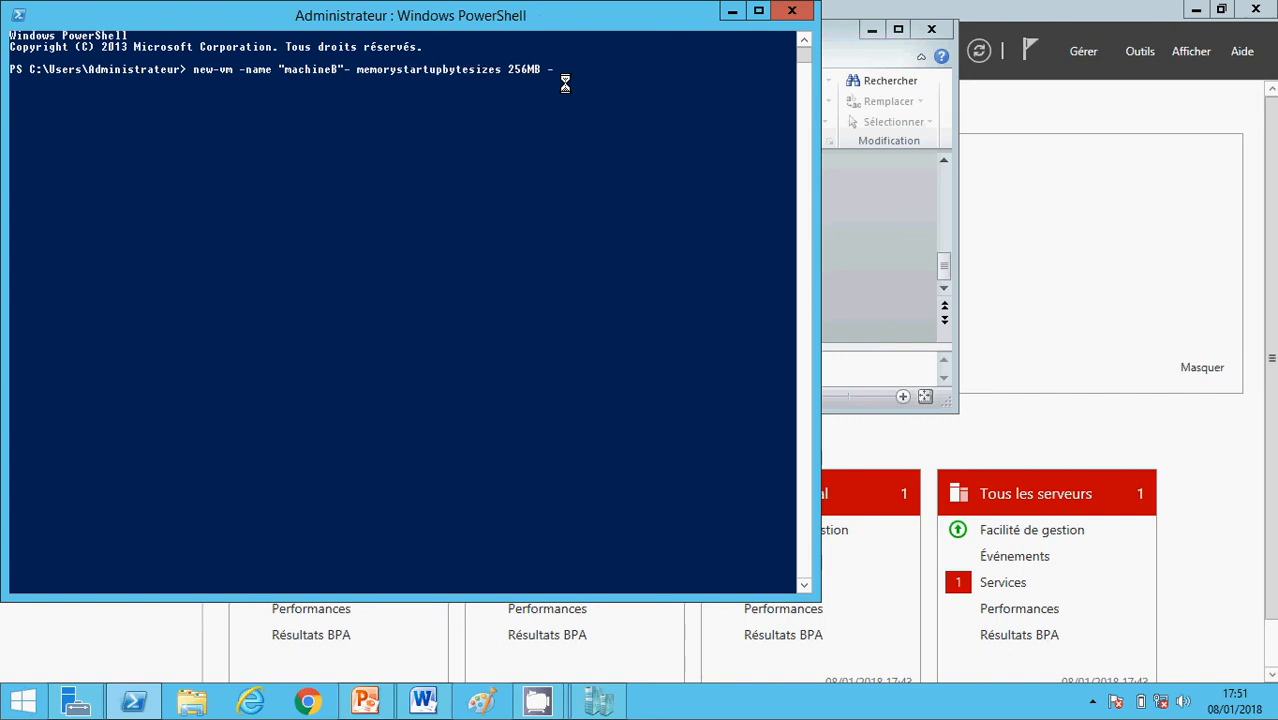
{"action": "key", "text": "BackSpace"}
{"action": "key", "text": "Right"}
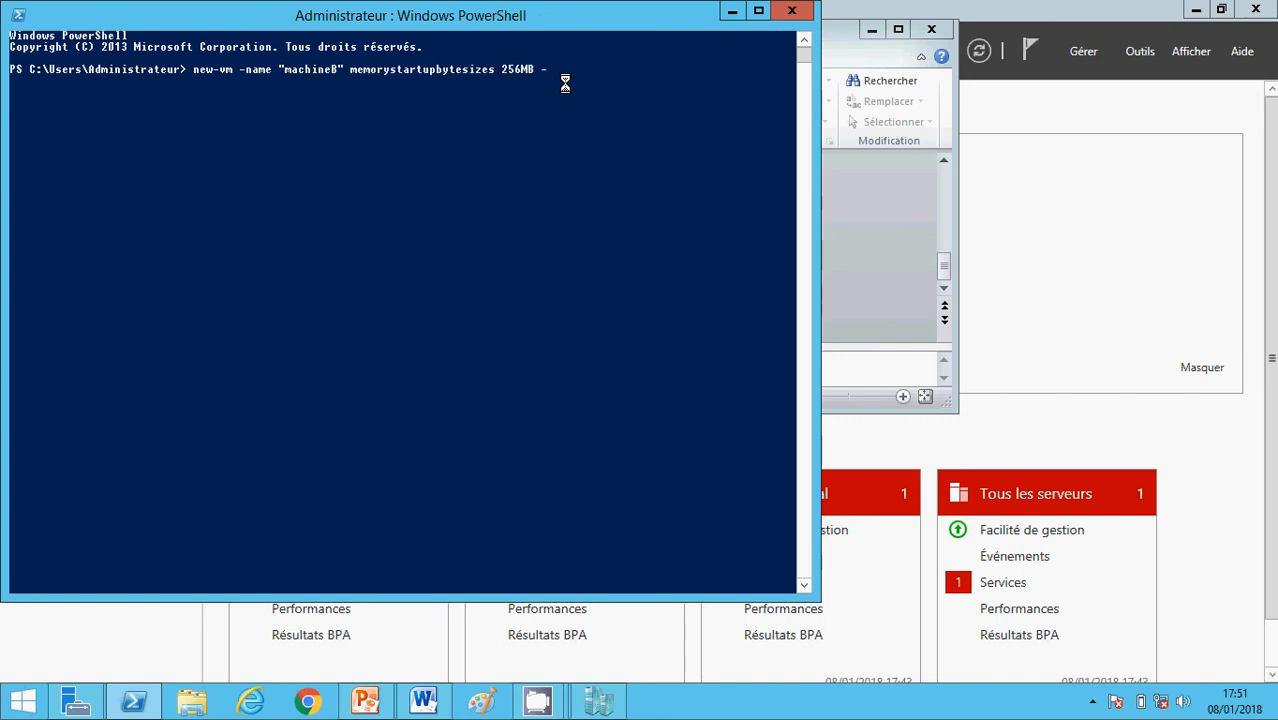
{"action": "type", "text": "-"}
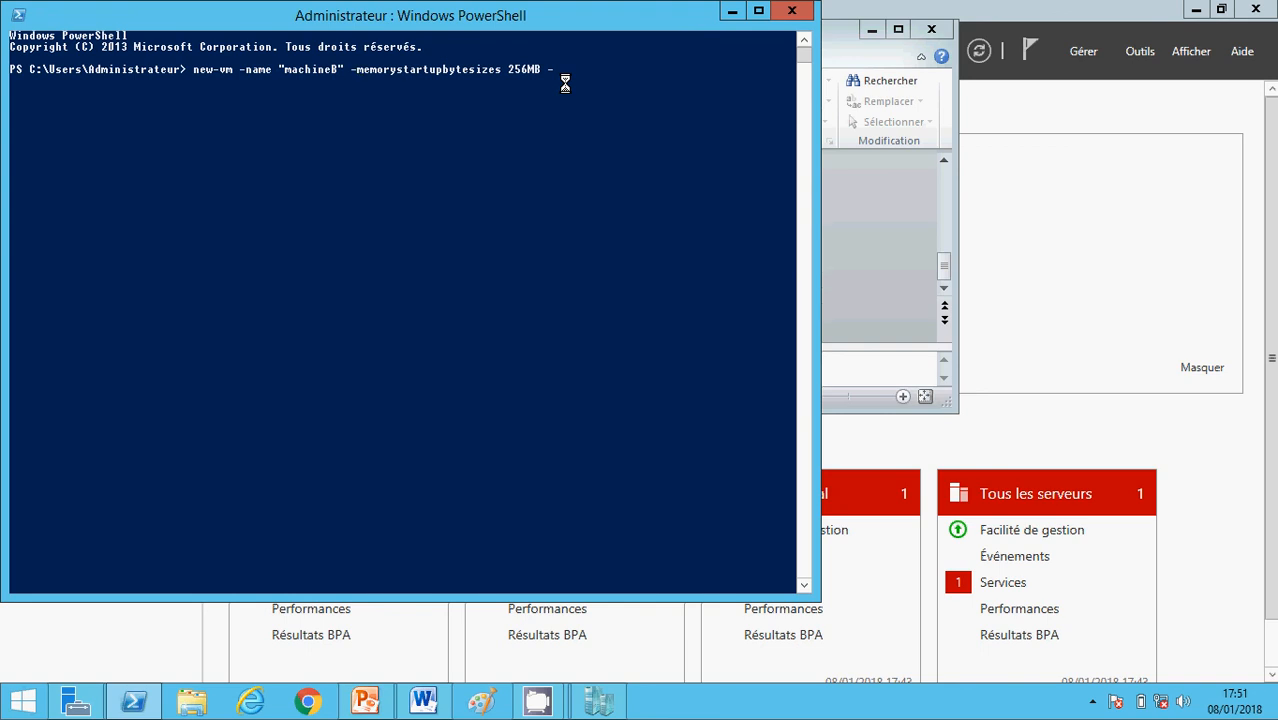
Step: Add the disk size parameter as -nevhdsizebbytes at the end of the command, checking its spelling on the PowerPoint slide
{"action": "key", "text": "Right"}
{"action": "key", "text": "Right"}
{"action": "key", "text": "Right"}
{"action": "key", "text": "Right"}
{"action": "key", "text": "Right"}
{"action": "key", "text": "Right"}
{"action": "key", "text": "Right"}
{"action": "key", "text": "Right"}
{"action": "key", "text": "Right"}
{"action": "key", "text": "Right"}
{"action": "key", "text": "Right"}
{"action": "key", "text": "Right"}
{"action": "key", "text": "Right"}
{"action": "type", "text": "nevhd"}
{"action": "left_click", "coordinate": [733, 11]}
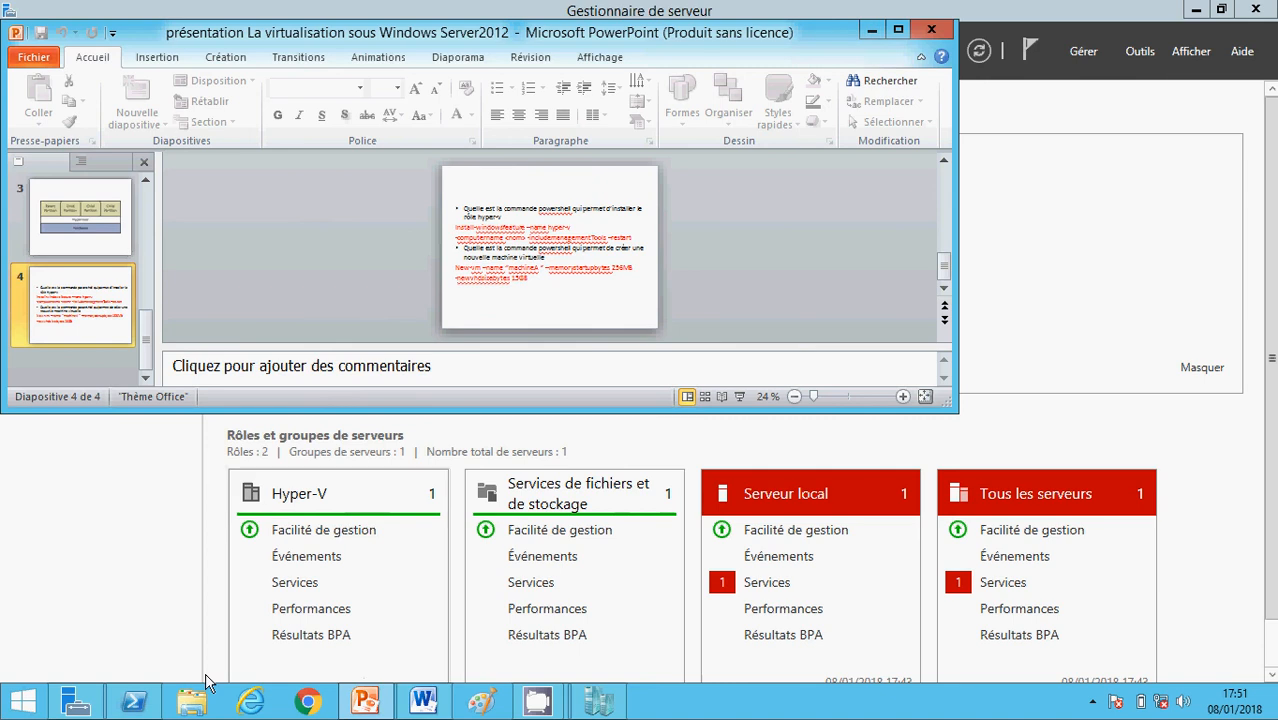
{"action": "left_click", "coordinate": [134, 702]}
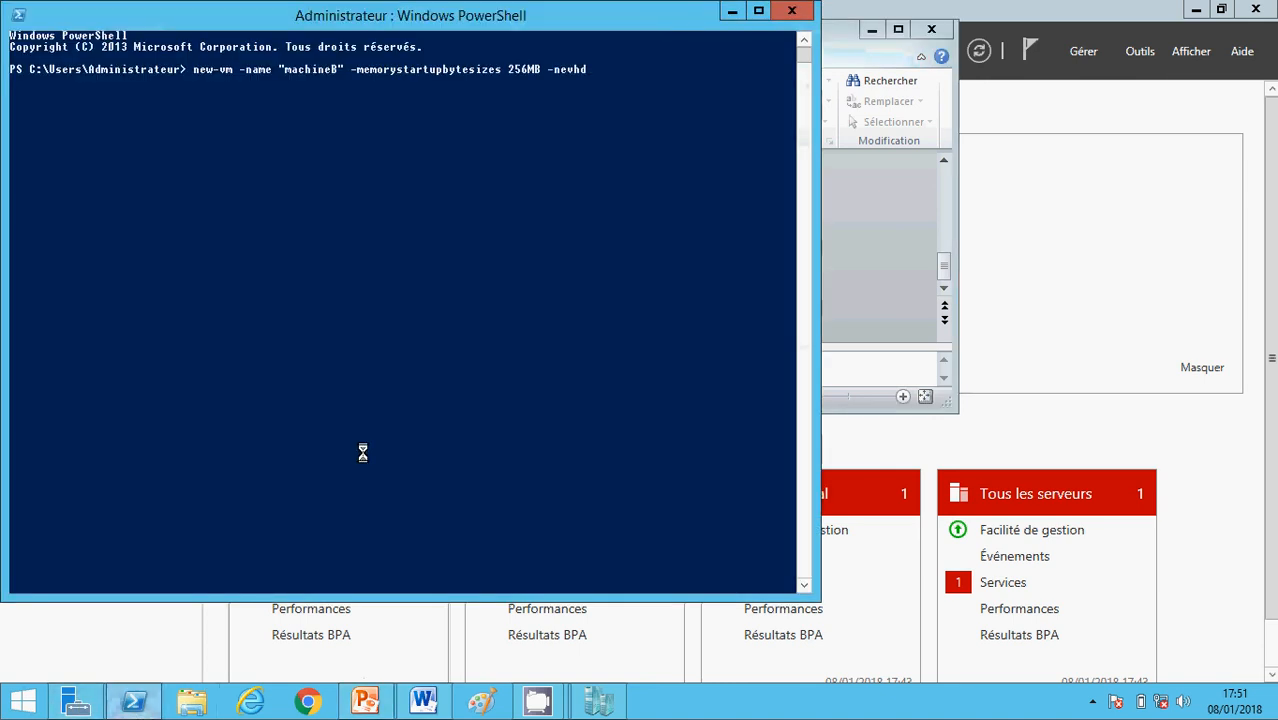
{"action": "type", "text": "sizeb"}
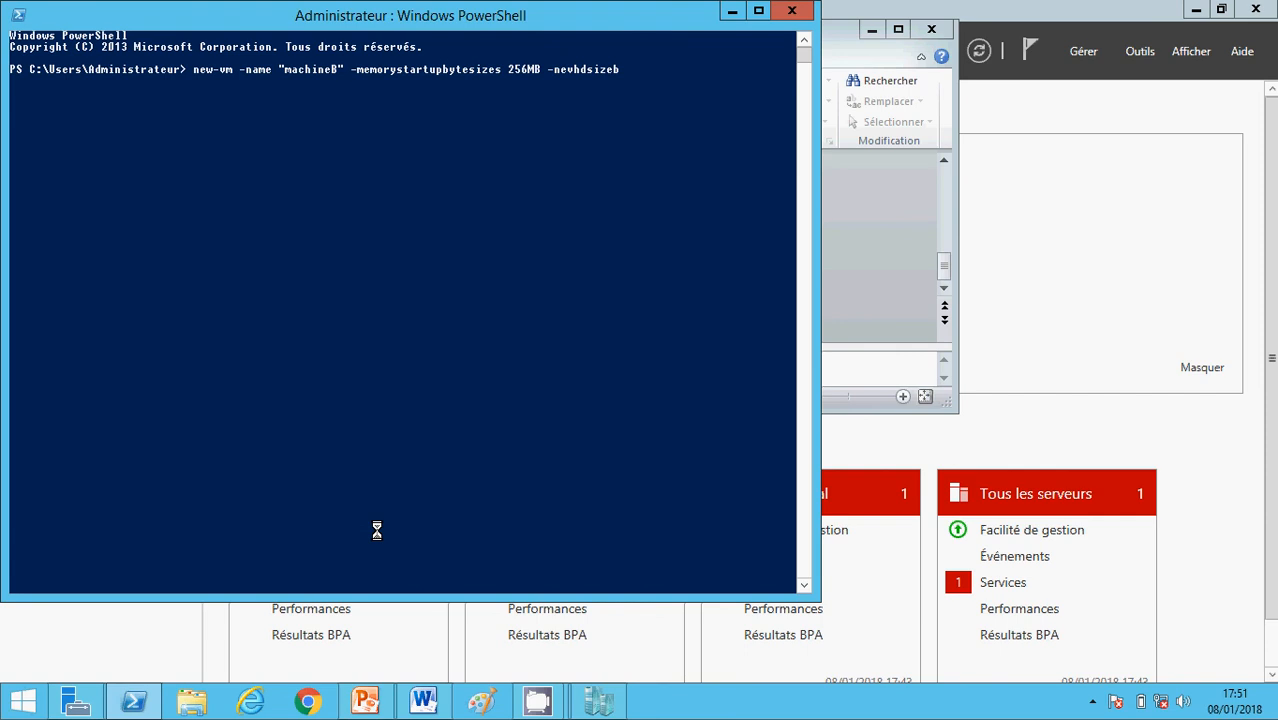
{"action": "type", "text": "bytes"}
Step: Change the memory parameter's name to -memorystartupsizebytes in the unexecuted command
{"action": "key", "text": "Left"}
{"action": "key", "text": "Left"}
{"action": "key", "text": "Left"}
{"action": "key", "text": "Left"}
{"action": "key", "text": "Left"}
{"action": "key", "text": "Left"}
{"action": "key", "text": "Left"}
{"action": "key", "text": "Left"}
{"action": "key", "text": "Left"}
{"action": "key", "text": "Left"}
{"action": "key", "text": "Left"}
{"action": "key", "text": "Left"}
{"action": "key", "text": "Left"}
{"action": "key", "text": "Left"}
{"action": "key", "text": "Left"}
{"action": "key", "text": "Left"}
{"action": "key", "text": "Left"}
{"action": "key", "text": "Left"}
{"action": "key", "text": "Left"}
{"action": "key", "text": "Left"}
{"action": "key", "text": "Left"}
{"action": "key", "text": "Left"}
{"action": "key", "text": "Left"}
{"action": "key", "text": "Left"}
{"action": "key", "text": "BackSpace"}
{"action": "key", "text": "BackSpace"}
{"action": "key", "text": "BackSpace"}
{"action": "key", "text": "BackSpace"}
{"action": "key", "text": "BackSpace"}
{"action": "key", "text": "BackSpace"}
{"action": "key", "text": "BackSpace"}
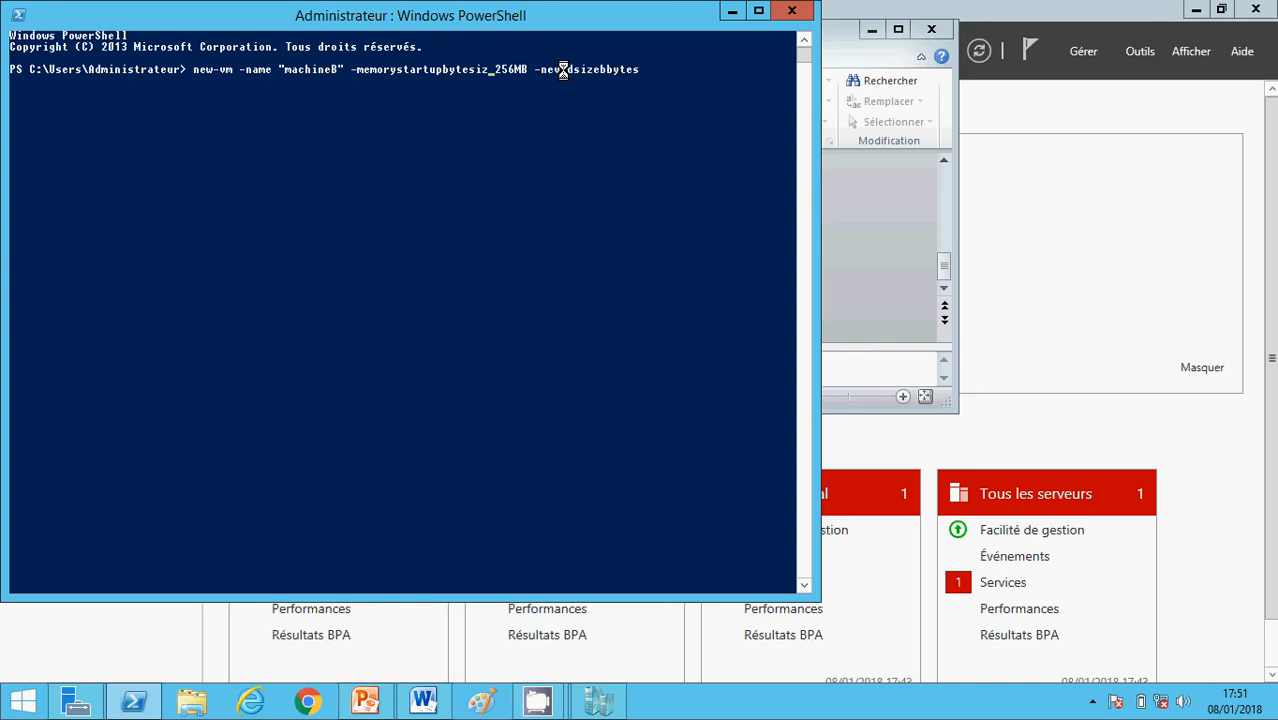
{"action": "key", "text": "BackSpace"}
{"action": "key", "text": "BackSpace"}
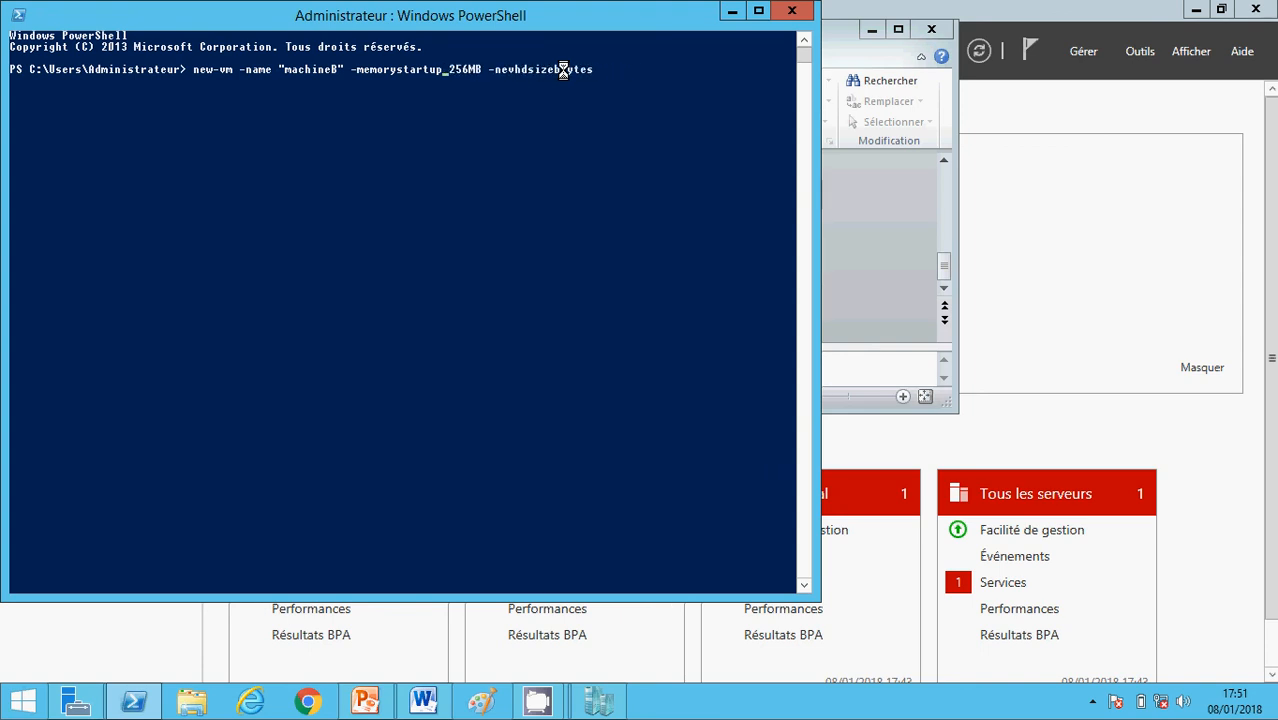
{"action": "type", "text": "sizeby"}
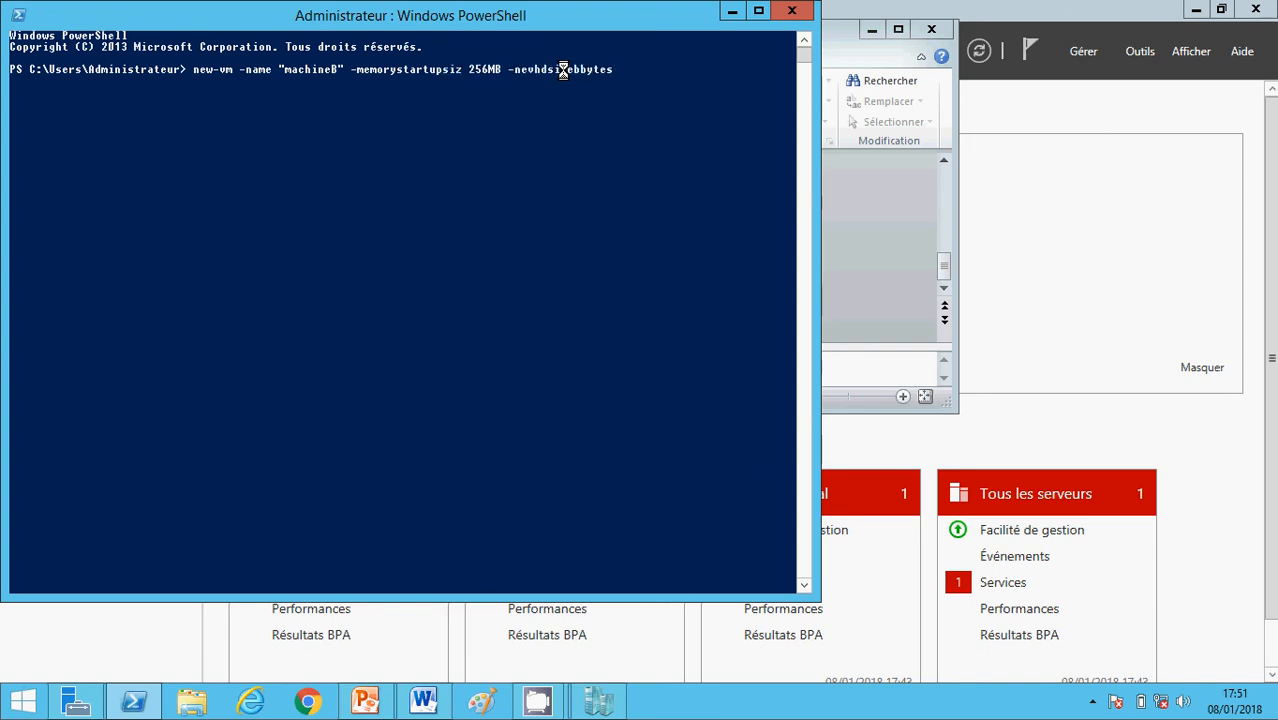
{"action": "type", "text": "tes"}
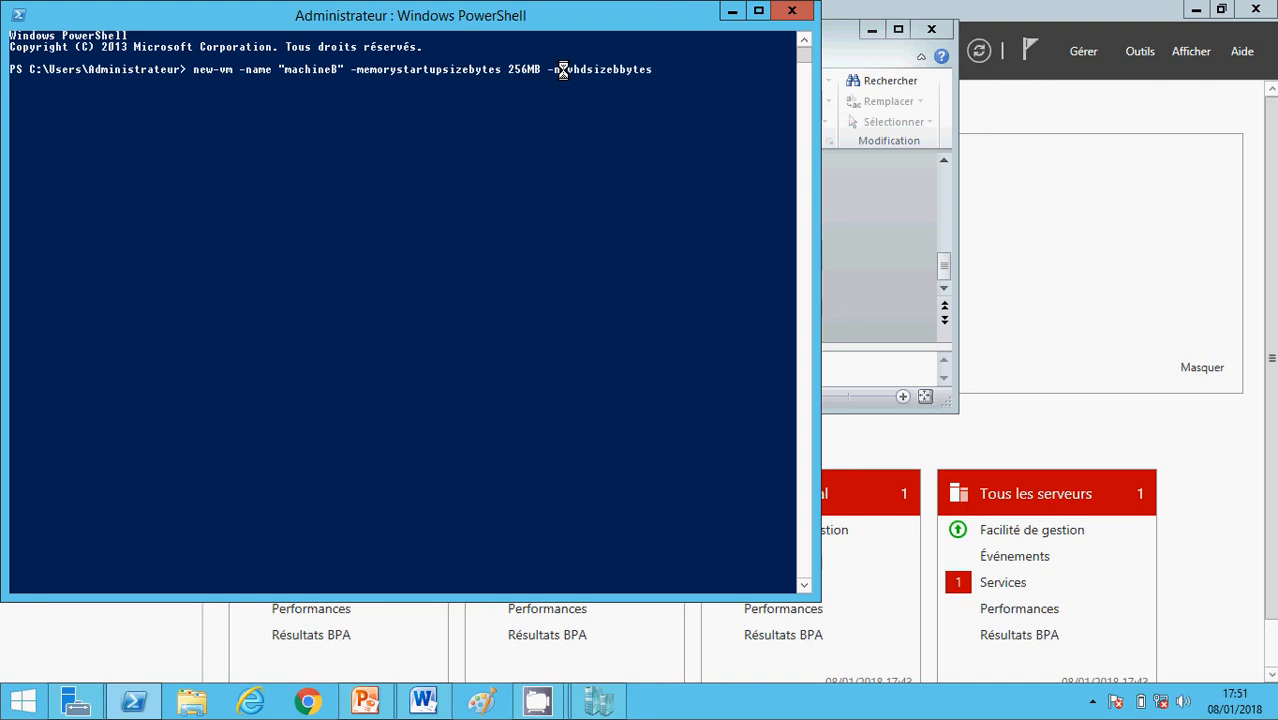
Step: Complete the command with a virtual disk size of 15GB and run it
{"action": "key", "text": "Right"}
{"action": "key", "text": "Right"}
{"action": "key", "text": "Right"}
{"action": "key", "text": "Right"}
{"action": "key", "text": "Right"}
{"action": "key", "text": "Right"}
{"action": "key", "text": "Right"}
{"action": "key", "text": "Right"}
{"action": "key", "text": "Right"}
{"action": "type", "text": "15GB"}
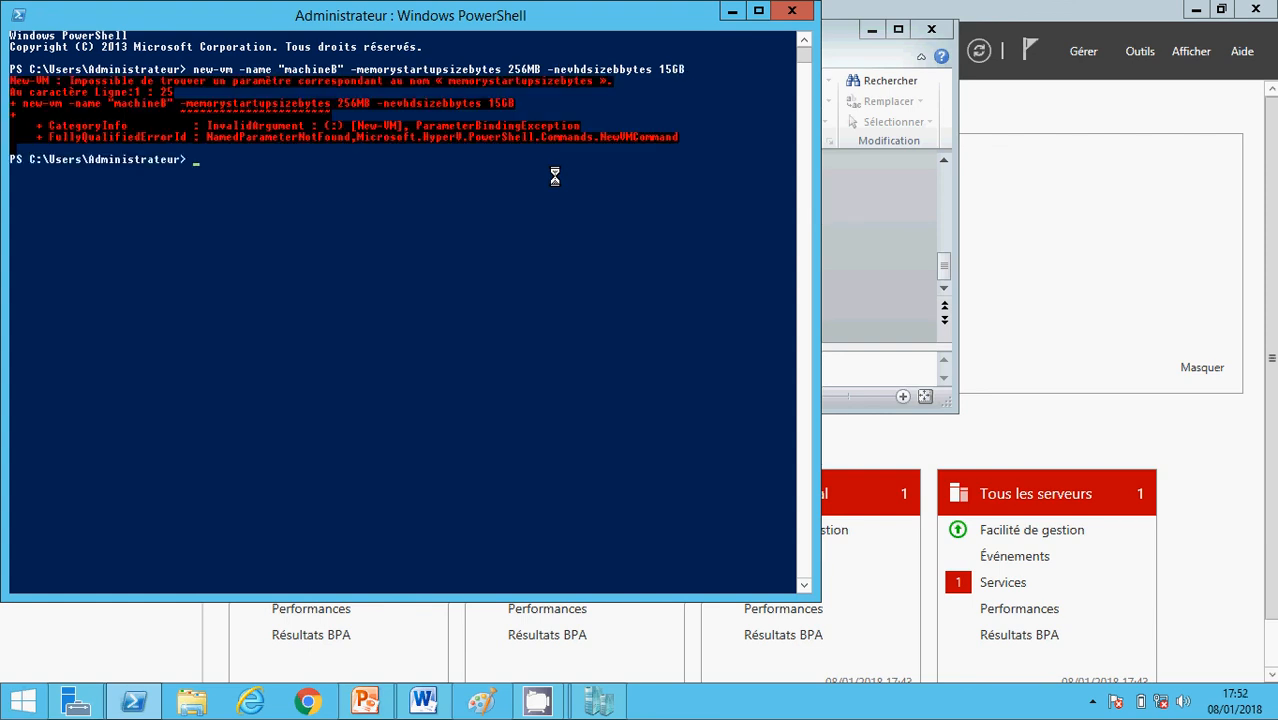
Step: Recall the command, check the syntax on the slide, correct the memory parameter to -memorystartupbytes and run the command again
{"action": "key", "text": "Up"}
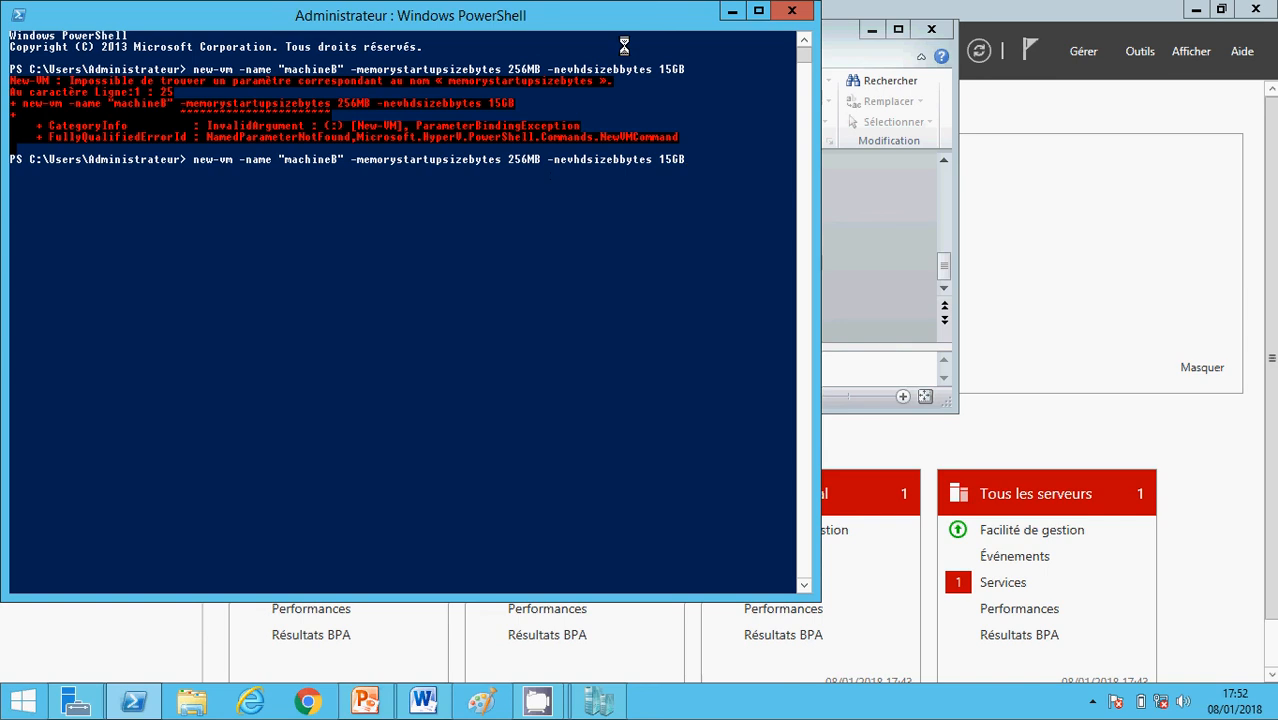
{"action": "left_click", "coordinate": [758, 10]}
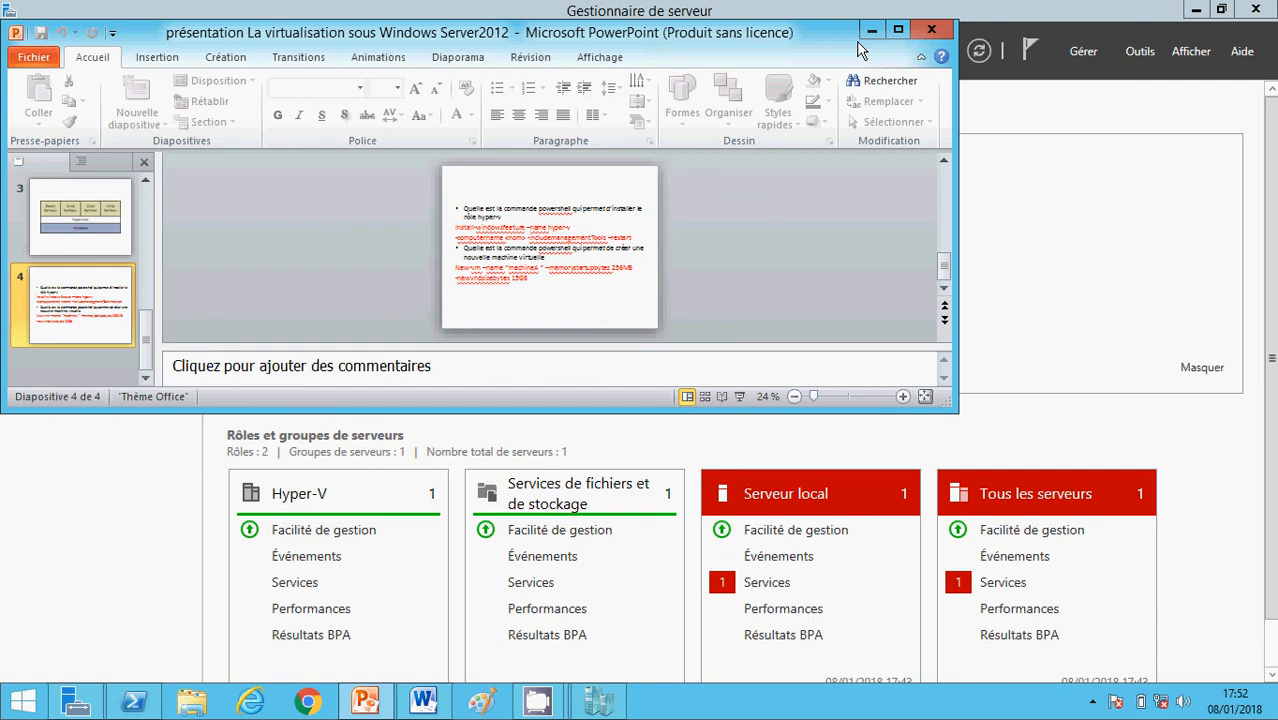
{"action": "left_click", "coordinate": [874, 32]}
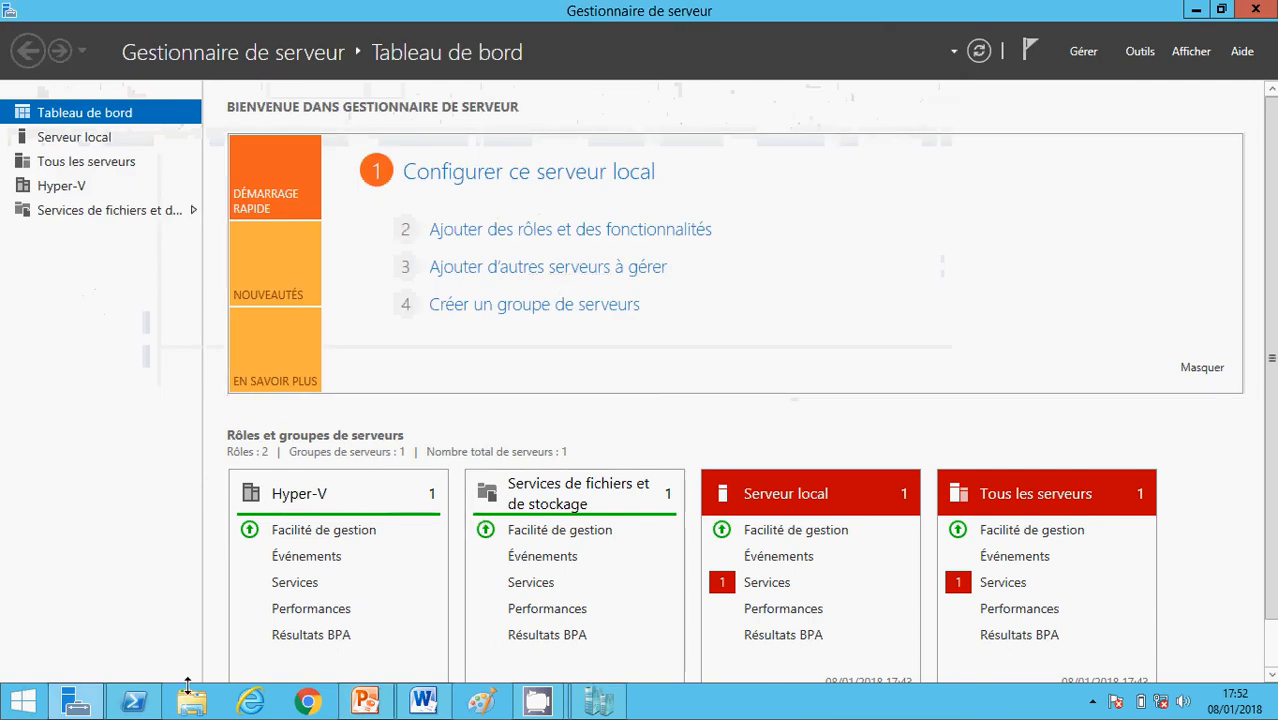
{"action": "left_click", "coordinate": [133, 712]}
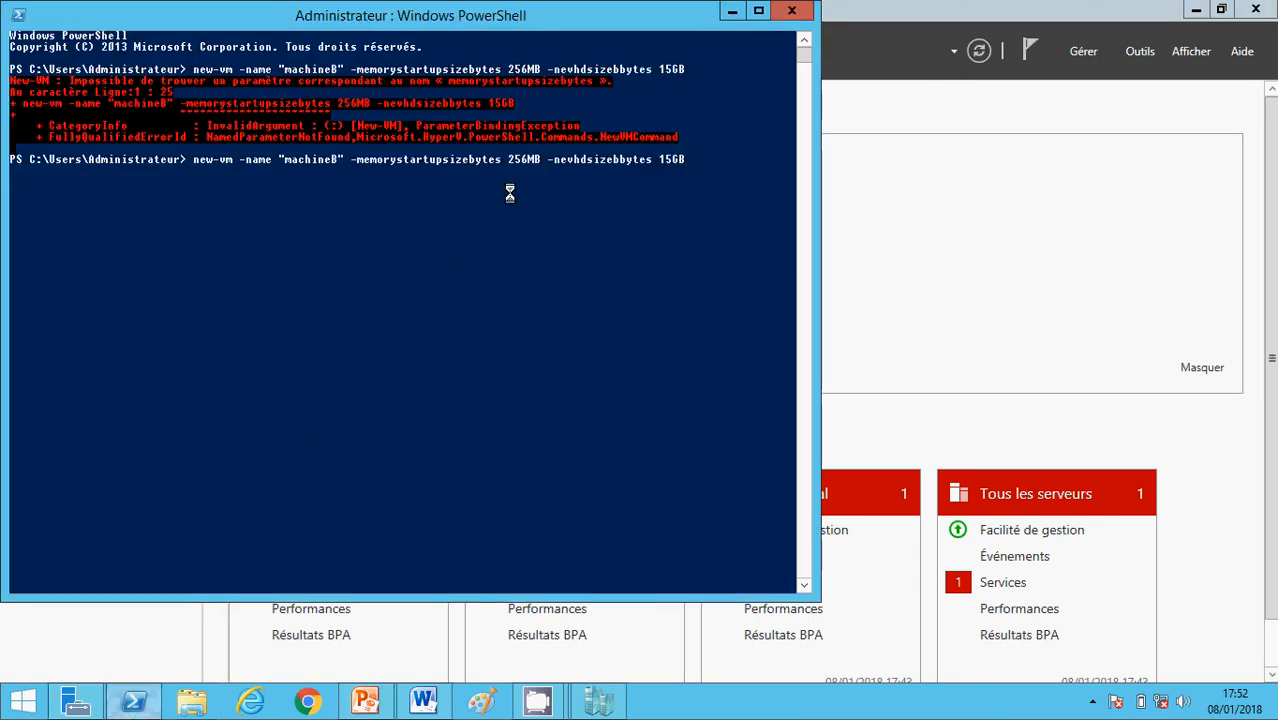
{"action": "key", "text": "Left"}
{"action": "key", "text": "Left"}
{"action": "key", "text": "Left"}
{"action": "key", "text": "Left"}
{"action": "key", "text": "Left"}
{"action": "key", "text": "Left"}
{"action": "key", "text": "Left"}
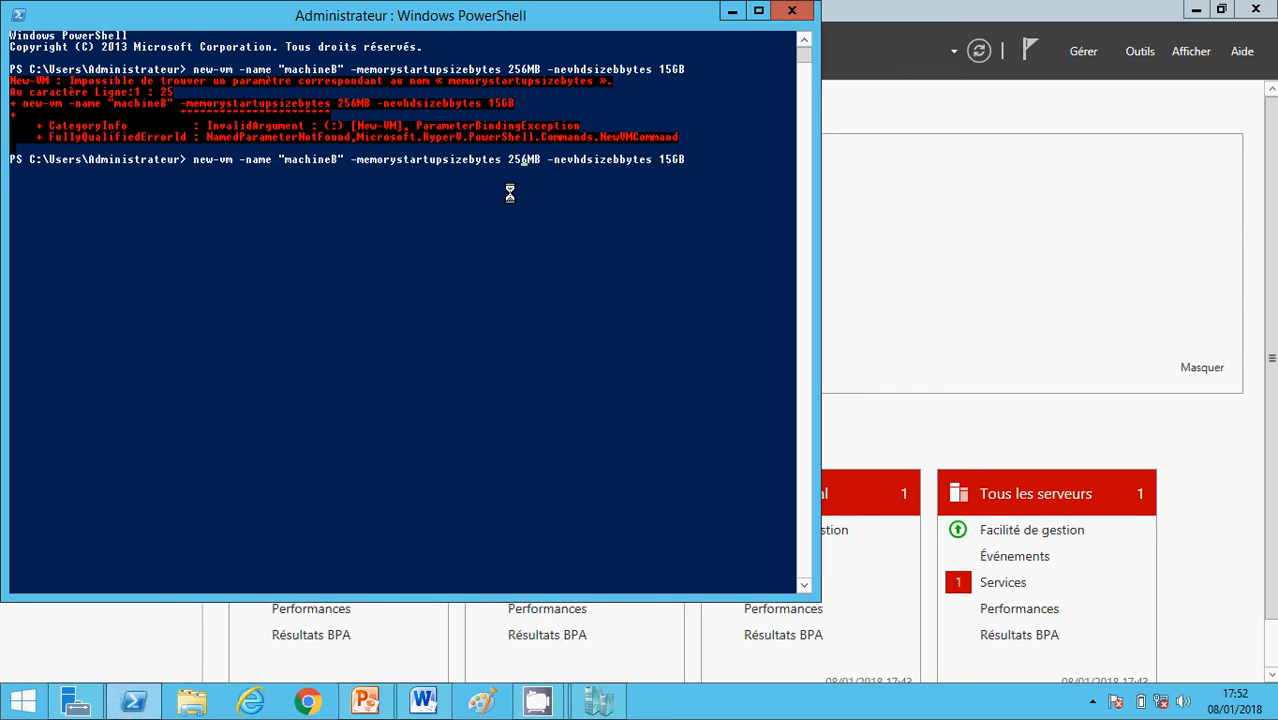
{"action": "key", "text": "Left"}
{"action": "key", "text": "Left"}
{"action": "key", "text": "Left"}
{"action": "key", "text": "Left"}
{"action": "key", "text": "BackSpace"}
{"action": "key", "text": "BackSpace"}
{"action": "key", "text": "BackSpace"}
{"action": "key", "text": "BackSpace"}
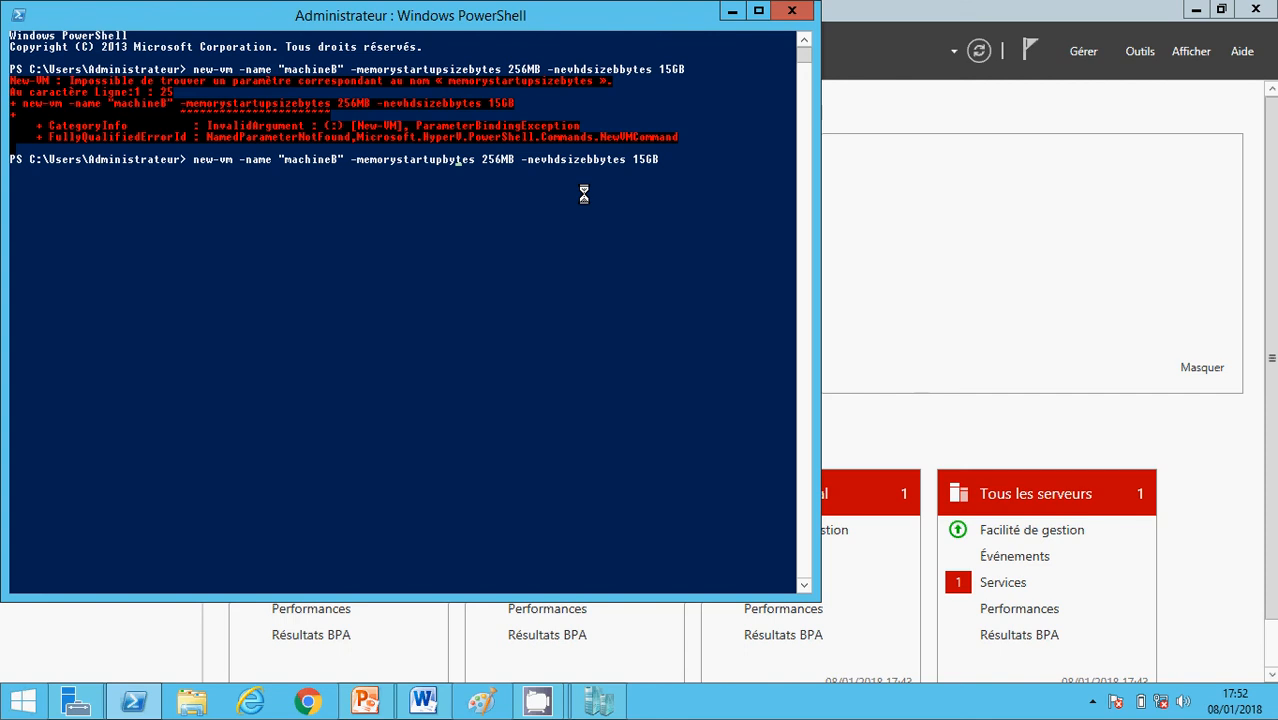
{"action": "key", "text": "Right"}
{"action": "key", "text": "Right"}
{"action": "key", "text": "Right"}
{"action": "key", "text": "Right"}
{"action": "key", "text": "Right"}
{"action": "key", "text": "Right"}
{"action": "key", "text": "Right"}
{"action": "key", "text": "Right"}
{"action": "key", "text": "Right"}
{"action": "key", "text": "Right"}
{"action": "key", "text": "Right"}
{"action": "key", "text": "Right"}
{"action": "key", "text": "Right"}
{"action": "key", "text": "Right"}
{"action": "key", "text": "Right"}
{"action": "key", "text": "Right"}
{"action": "key", "text": "Right"}
{"action": "key", "text": "Right"}
{"action": "key", "text": "Right"}
{"action": "key", "text": "Right"}
{"action": "key", "text": "Right"}
{"action": "key", "text": "Right"}
{"action": "key", "text": "Right"}
{"action": "key", "text": "Right"}
{"action": "key", "text": "Right"}
{"action": "key", "text": "Right"}
{"action": "key", "text": "Right"}
{"action": "key", "text": "Return"}
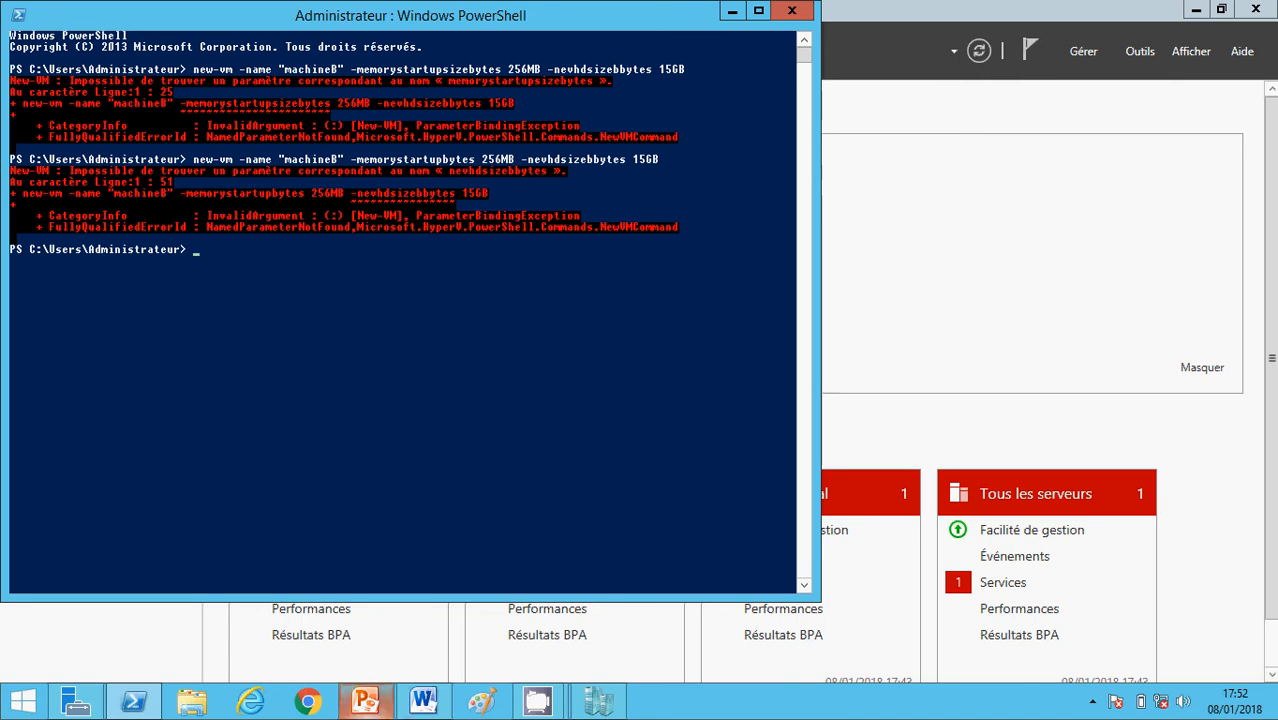
Step: Switch to PowerPoint, read the New-VM parameter names on slide 4 in full screen, and exit the slide show
{"action": "left_click", "coordinate": [365, 700]}
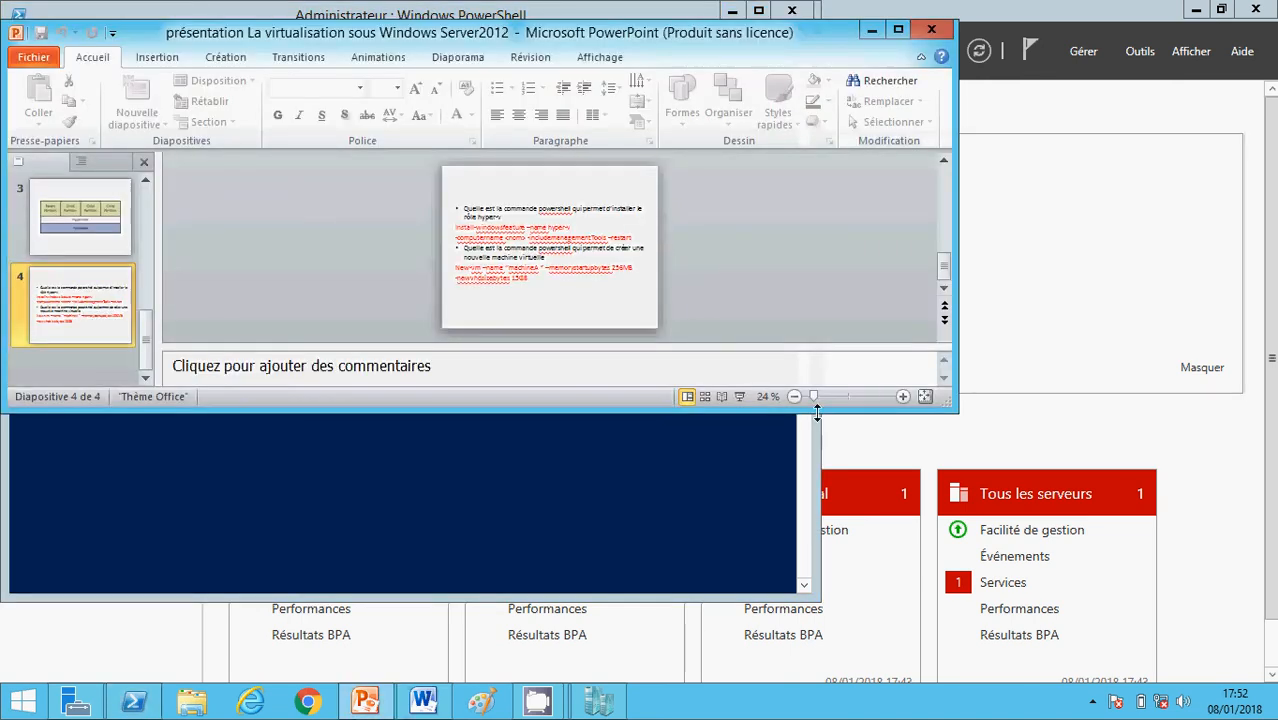
{"action": "left_click", "coordinate": [740, 397]}
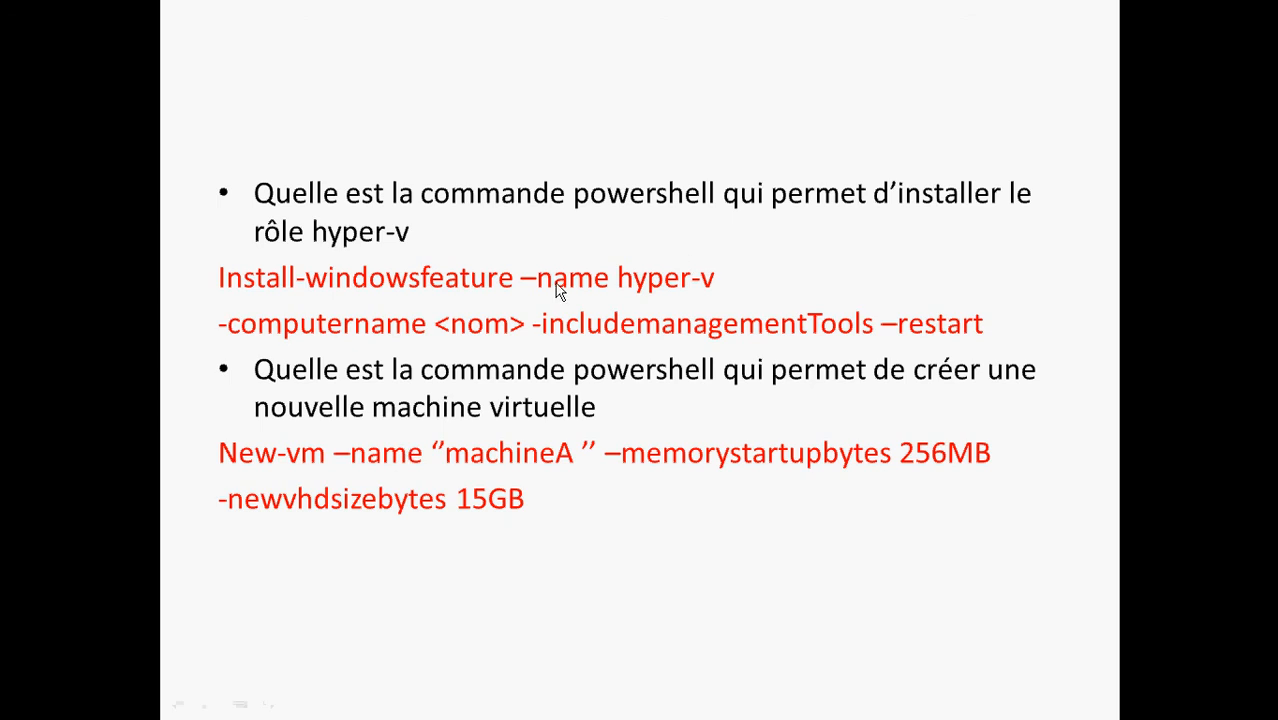
{"action": "key", "text": "Escape"}
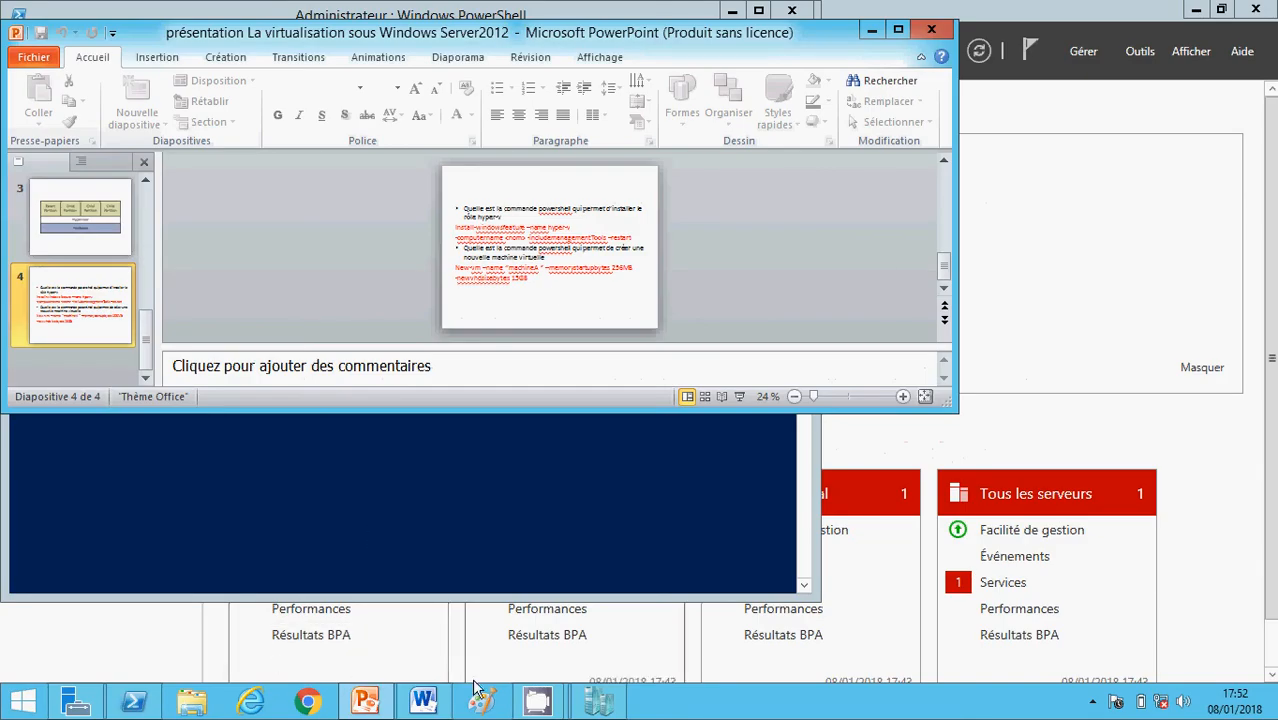
Step: Switch to PowerShell, recall the New-VM command, change the disk parameter's name to -newvhdsizebbytes and run the command
{"action": "left_click", "coordinate": [137, 704]}
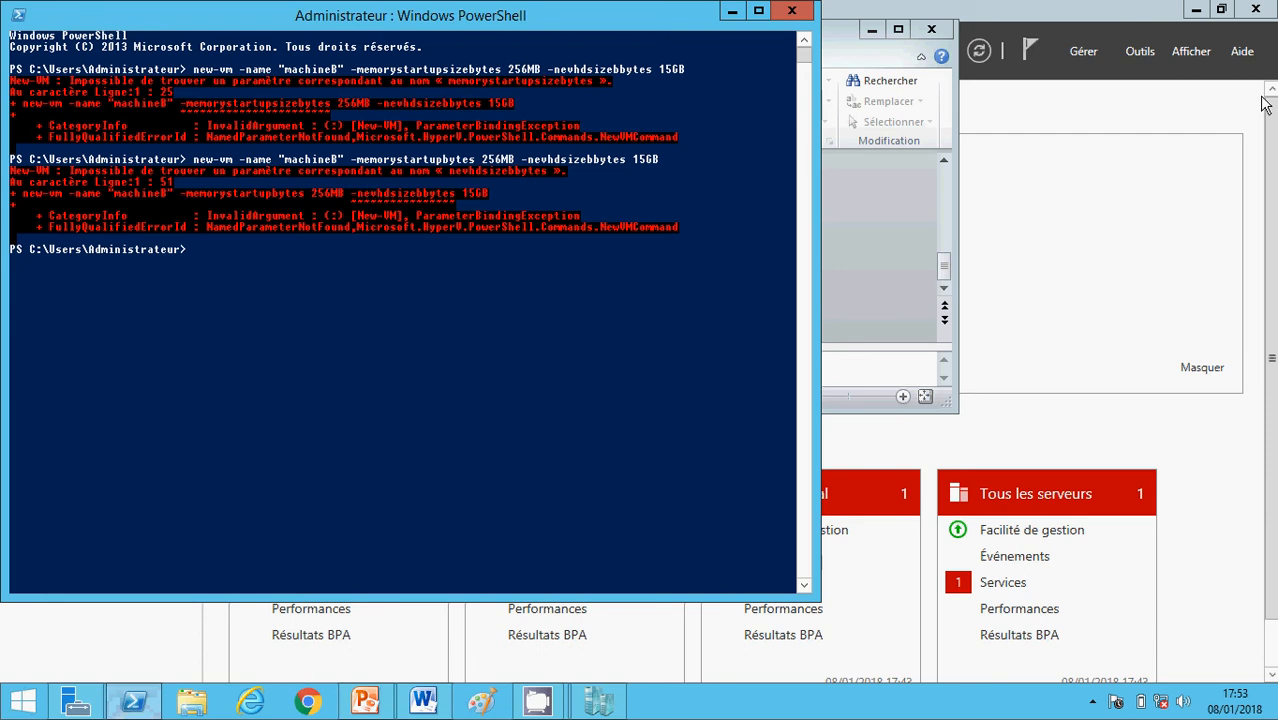
{"action": "left_click", "coordinate": [1198, 11]}
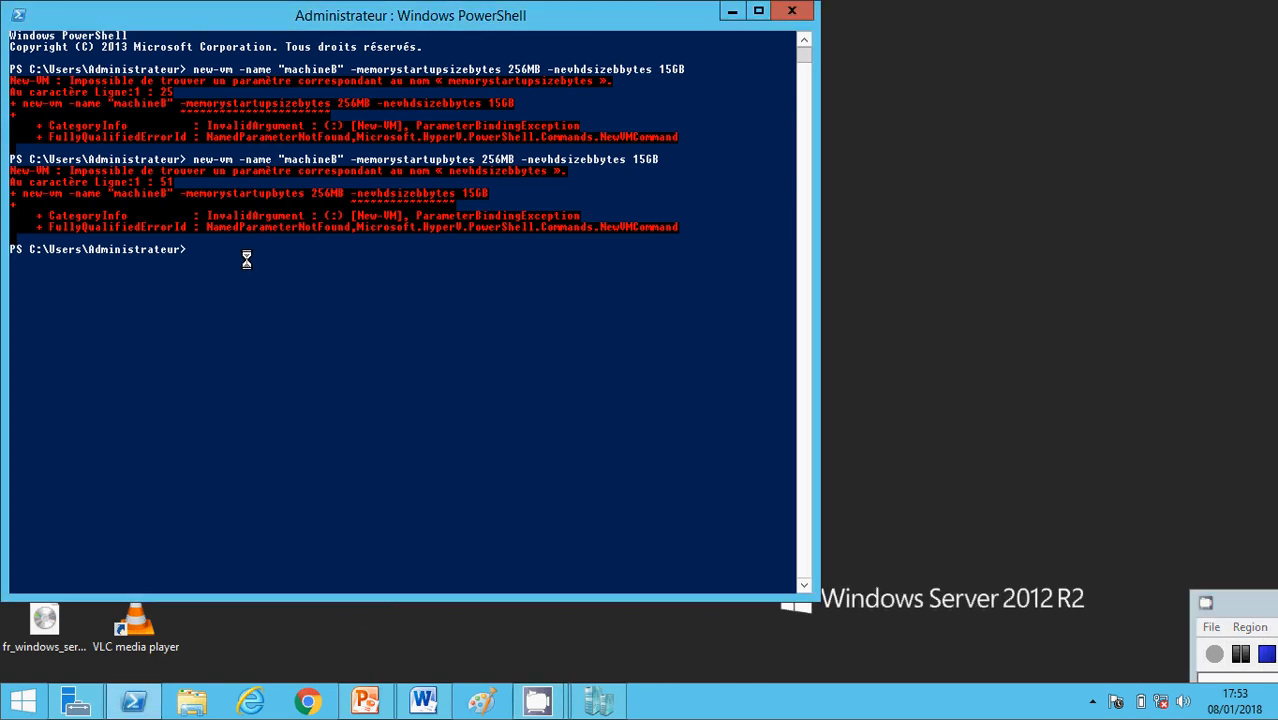
{"action": "key", "text": "Up"}
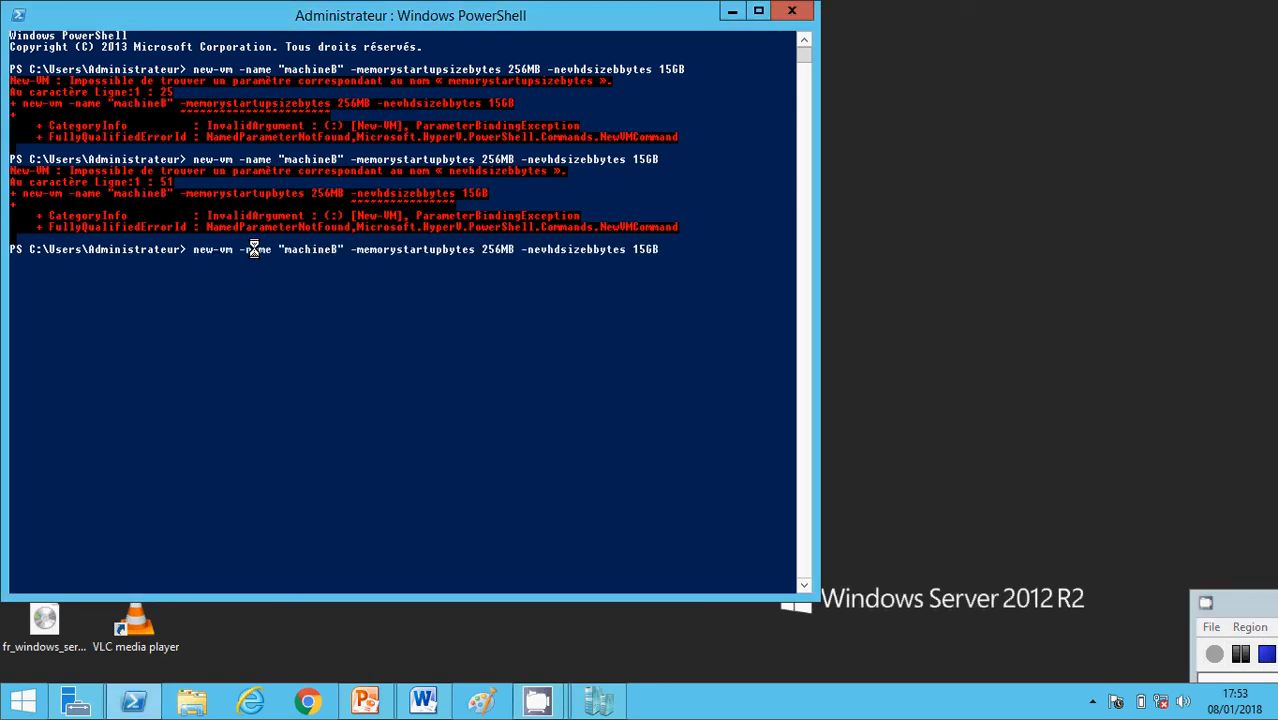
{"action": "key", "text": "Left"}
{"action": "key", "text": "Left"}
{"action": "key", "text": "Left"}
{"action": "key", "text": "Left"}
{"action": "key", "text": "Left"}
{"action": "key", "text": "Left"}
{"action": "key", "text": "Left"}
{"action": "key", "text": "Left"}
{"action": "key", "text": "Left"}
{"action": "key", "text": "Left"}
{"action": "key", "text": "Left"}
{"action": "key", "text": "Left"}
{"action": "key", "text": "Left"}
{"action": "key", "text": "Left"}
{"action": "type", "text": "w"}
{"action": "key", "text": "Right"}
{"action": "key", "text": "Right"}
{"action": "key", "text": "Right"}
{"action": "key", "text": "Right"}
{"action": "key", "text": "Right"}
{"action": "key", "text": "Right"}
{"action": "key", "text": "Right"}
{"action": "key", "text": "Right"}
{"action": "key", "text": "Right"}
{"action": "key", "text": "Return"}
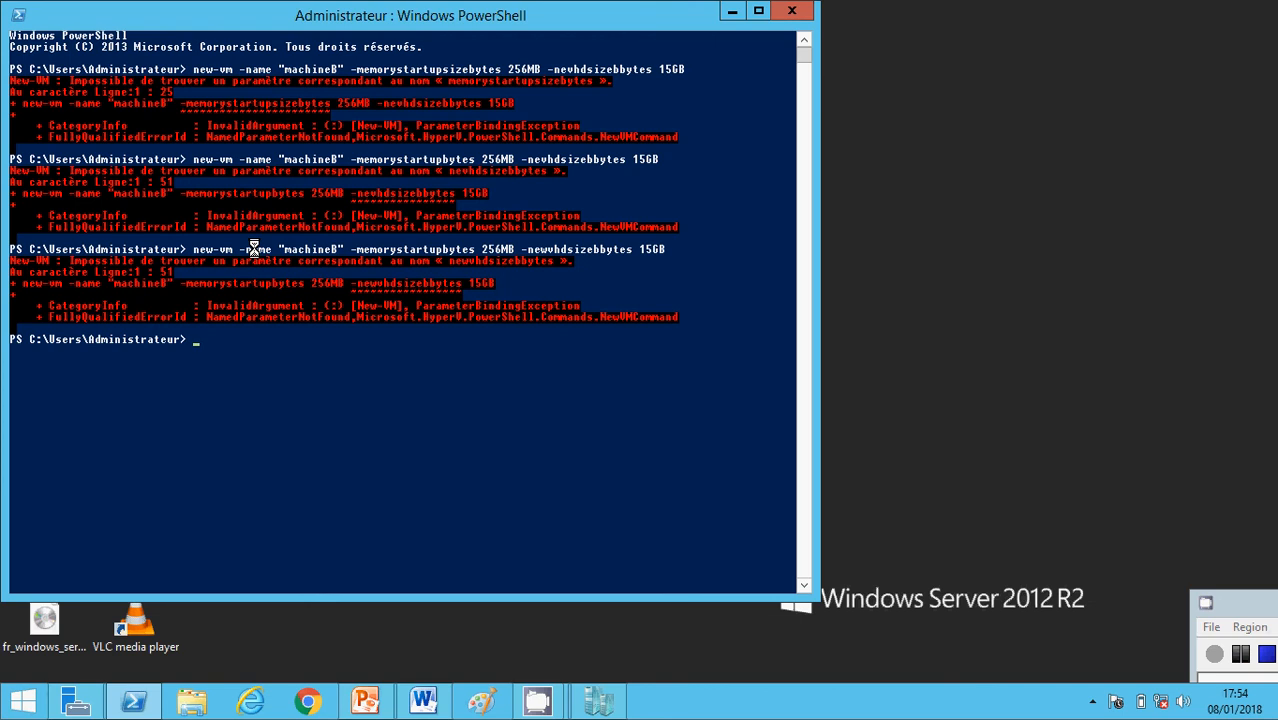
Step: Recall the command, correct the disk size parameter to -newvhdsizebytes and run it again
{"action": "key", "text": "Up"}
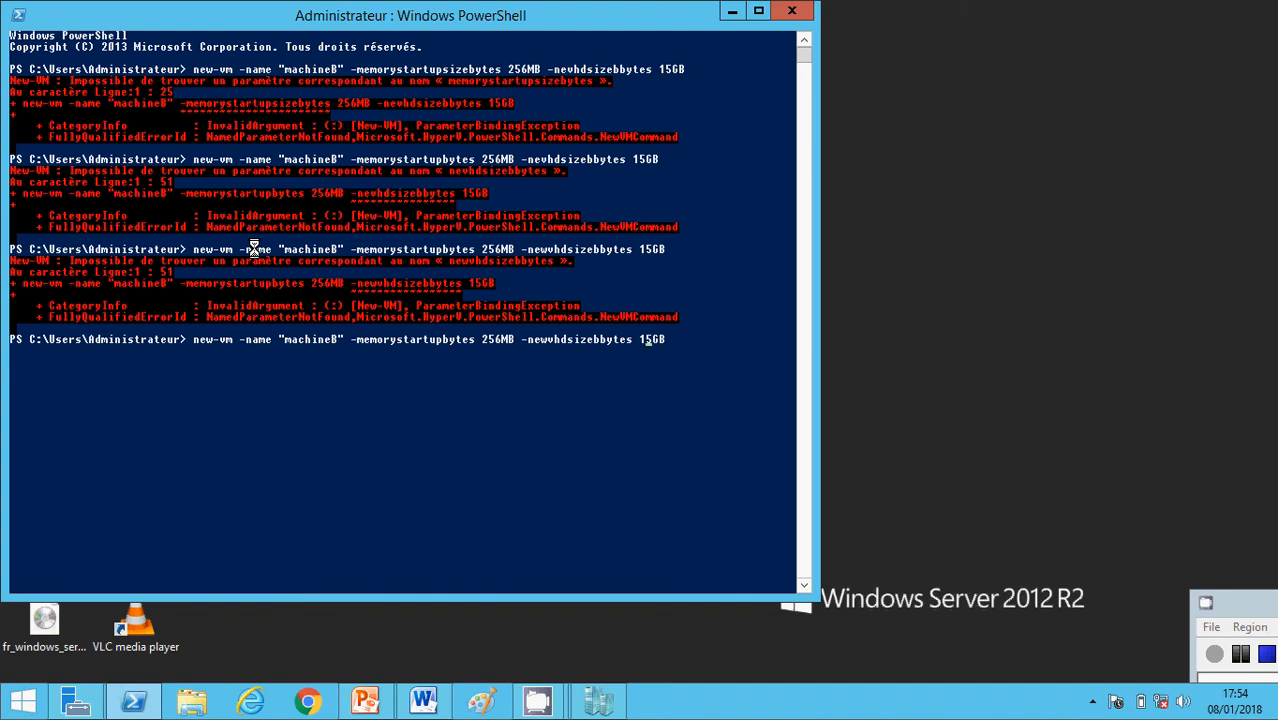
{"action": "key", "text": "Left"}
{"action": "key", "text": "BackSpace"}
{"action": "key", "text": "Return"}
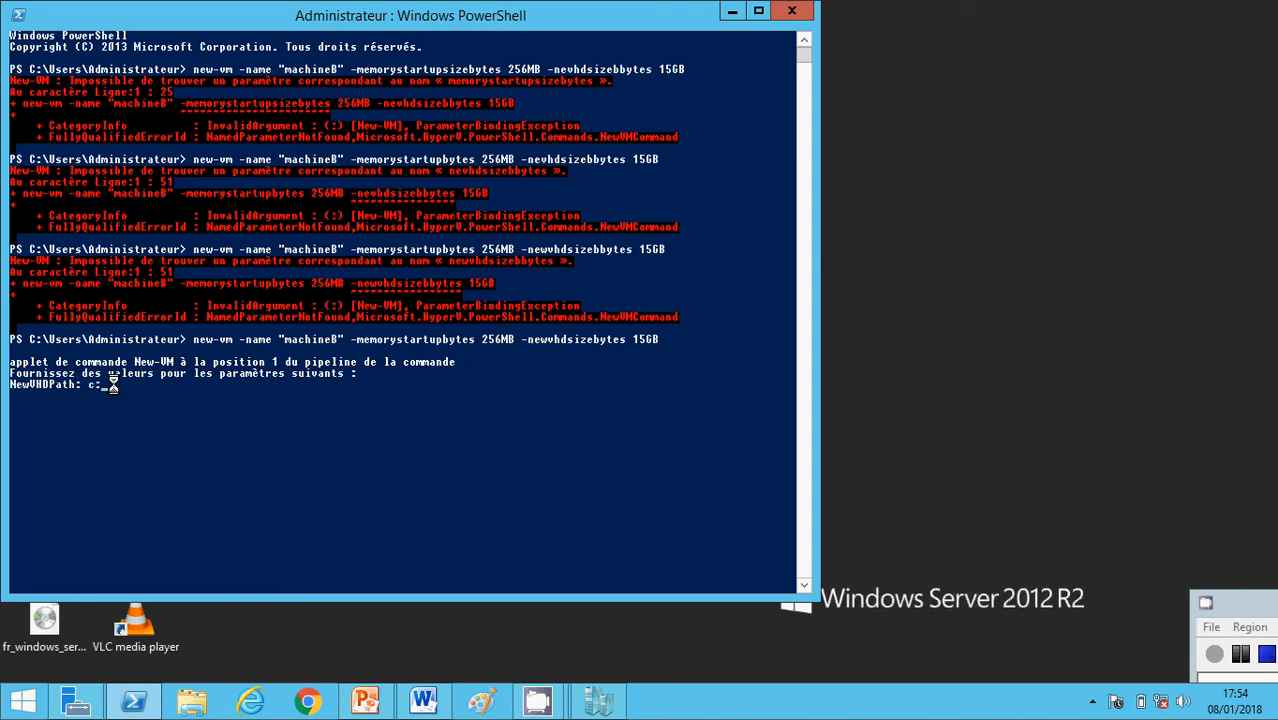
Step: Supply c://harddriveB.vhdx as the NewVHDPath value to create machineB
{"action": "type", "text": "/"}
{"action": "type", "text": "ma"}
{"action": "key", "text": "BackSpace"}
{"action": "key", "text": "BackSpace"}
{"action": "key", "text": "BackSpace"}
{"action": "type", "text": "disqueB"}
{"action": "key", "text": "BackSpace"}
{"action": "key", "text": "BackSpace"}
{"action": "key", "text": "BackSpace"}
{"action": "key", "text": "BackSpace"}
{"action": "key", "text": "BackSpace"}
{"action": "key", "text": "BackSpace"}
{"action": "key", "text": "BackSpace"}
{"action": "type", "text": "harddriveB.vhdx"}
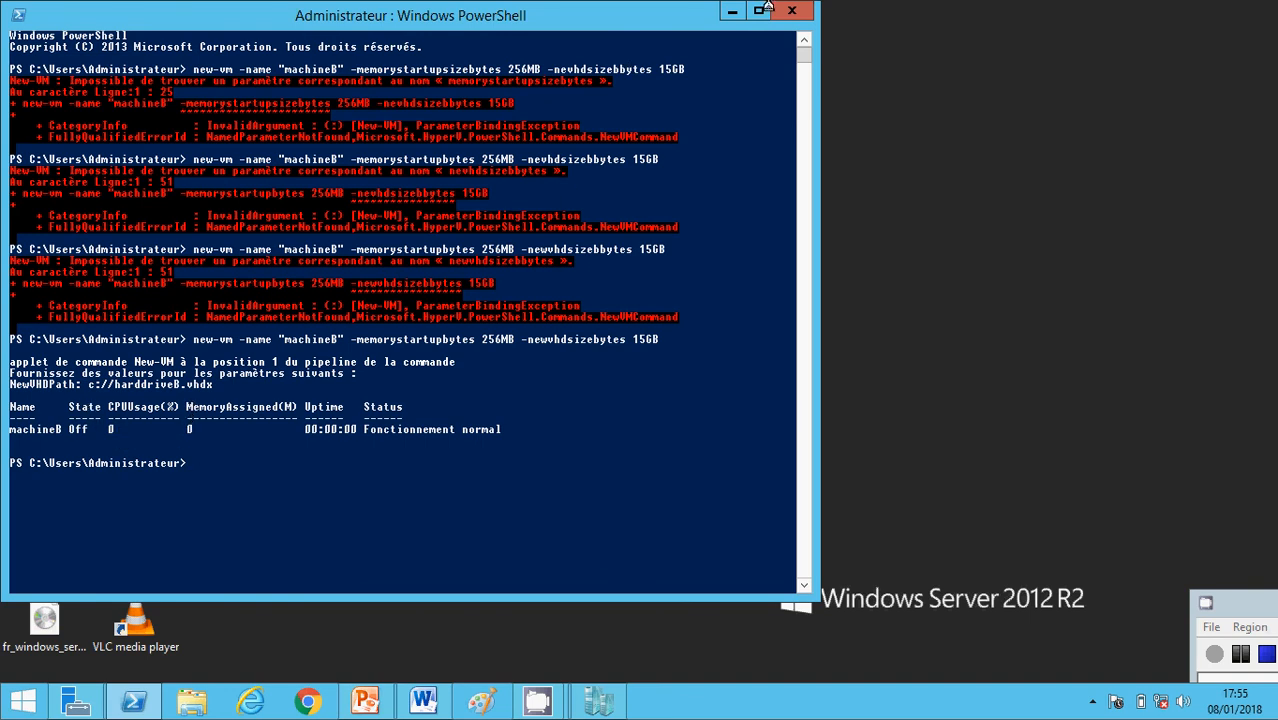
Step: Switch from PowerShell to Hyper-V Manager and check the virtual machine list for machineB
{"action": "left_click", "coordinate": [729, 11]}
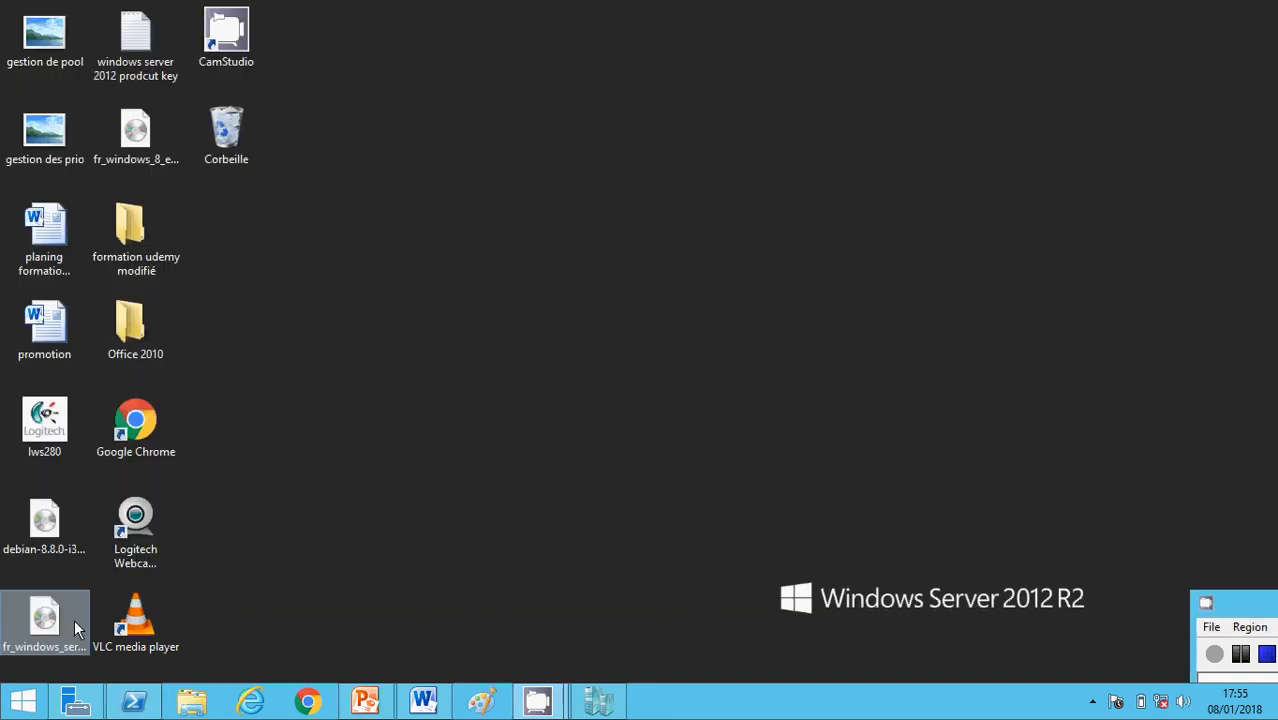
{"action": "left_click", "coordinate": [72, 700]}
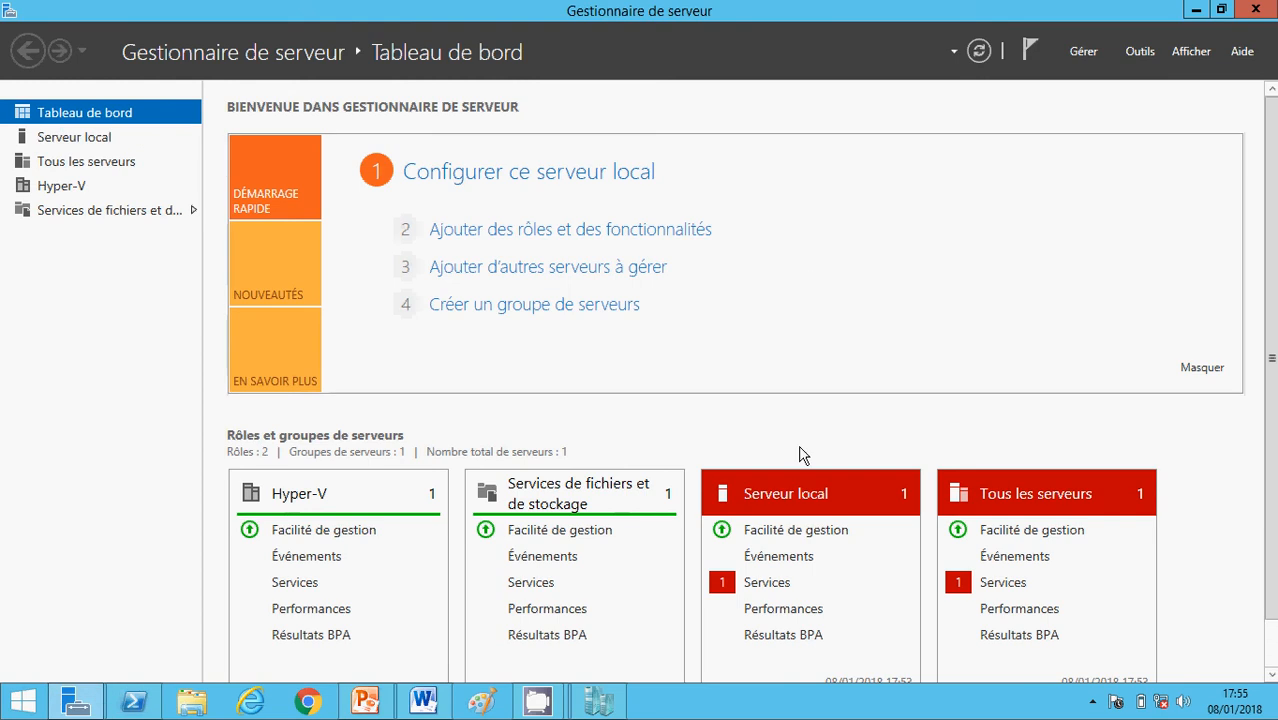
{"action": "left_click", "coordinate": [598, 700]}
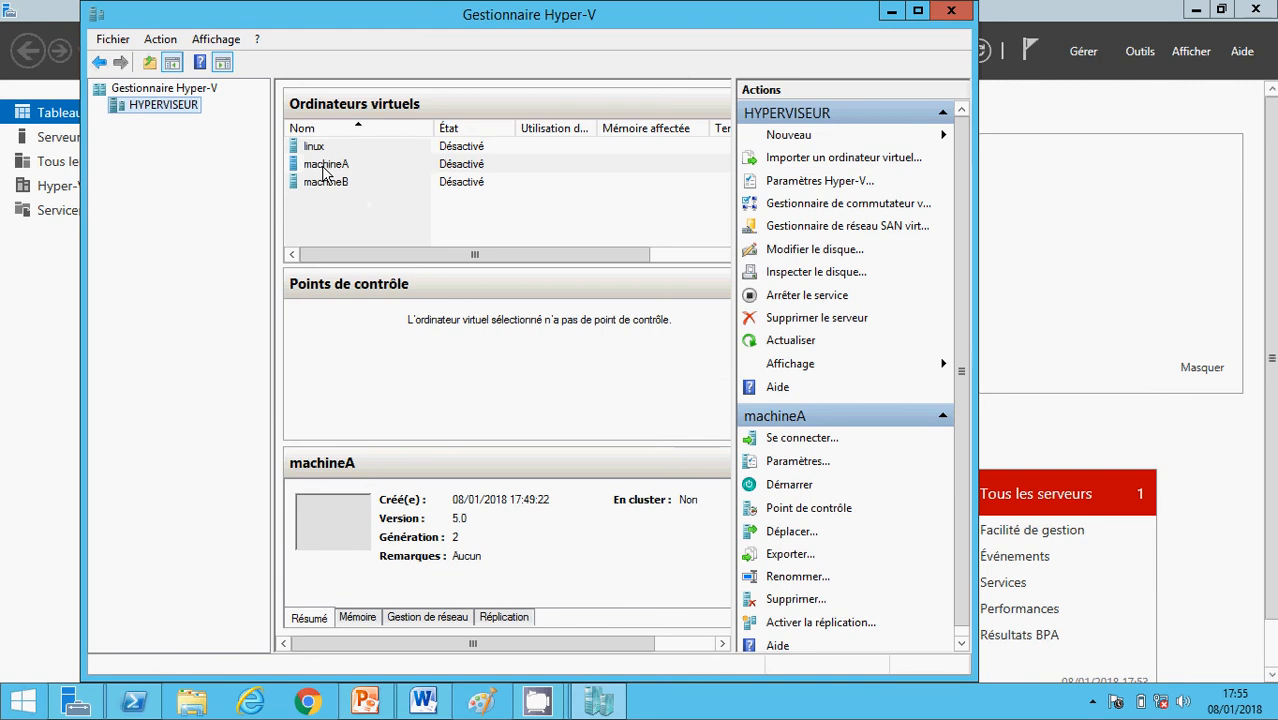
{"action": "right_click", "coordinate": [163, 108]}
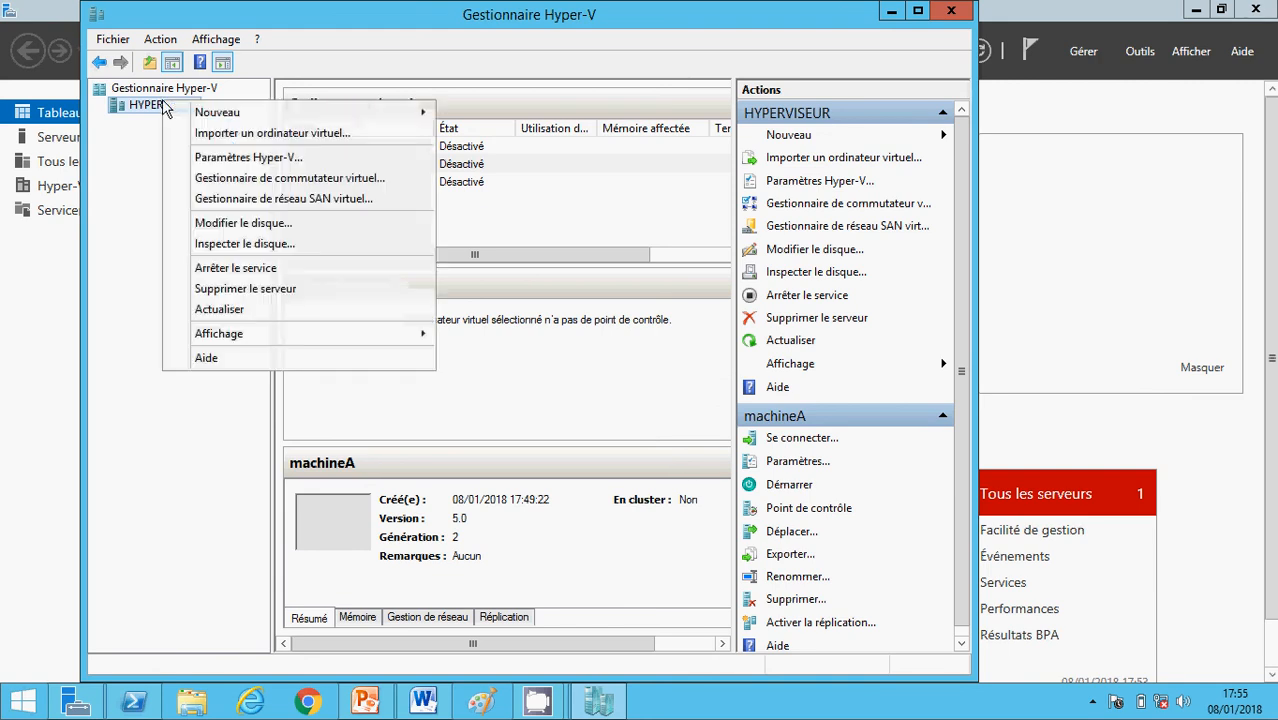
{"action": "left_click", "coordinate": [145, 200]}
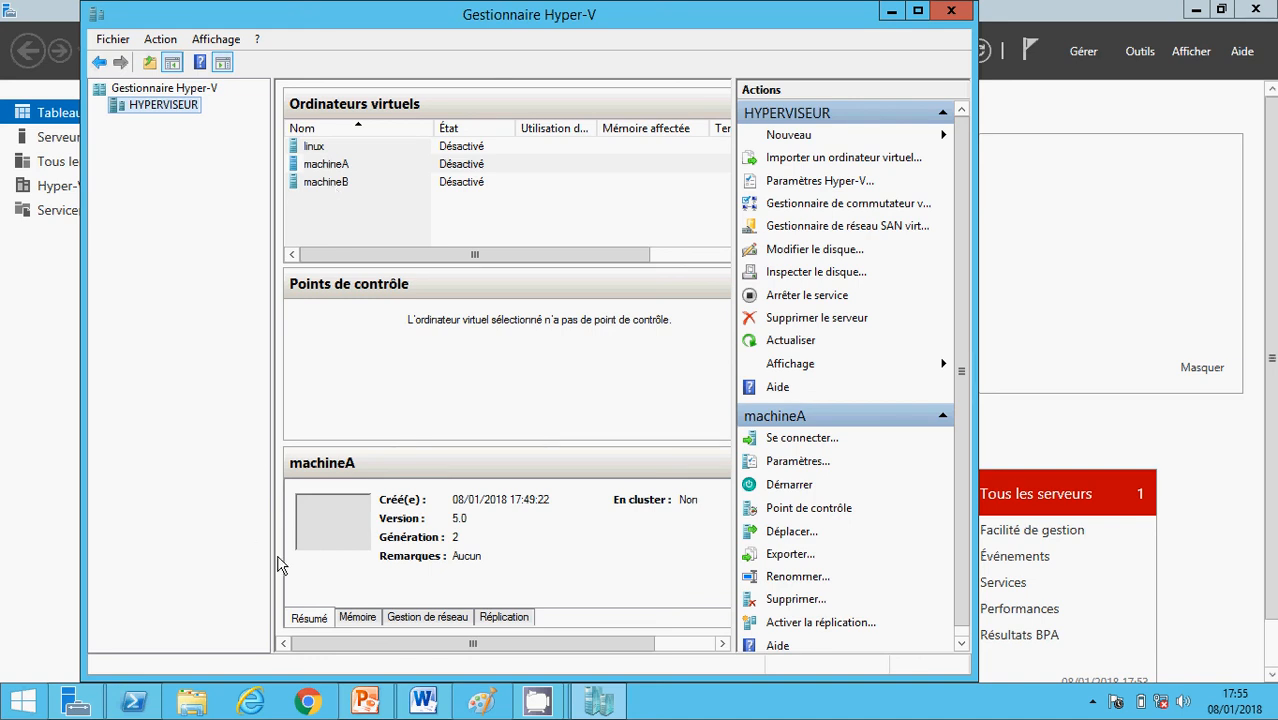
Step: Switch to PowerPoint, read the course outline on slide 1 in full screen, and return to Hyper-V Manager
{"action": "left_click", "coordinate": [366, 703]}
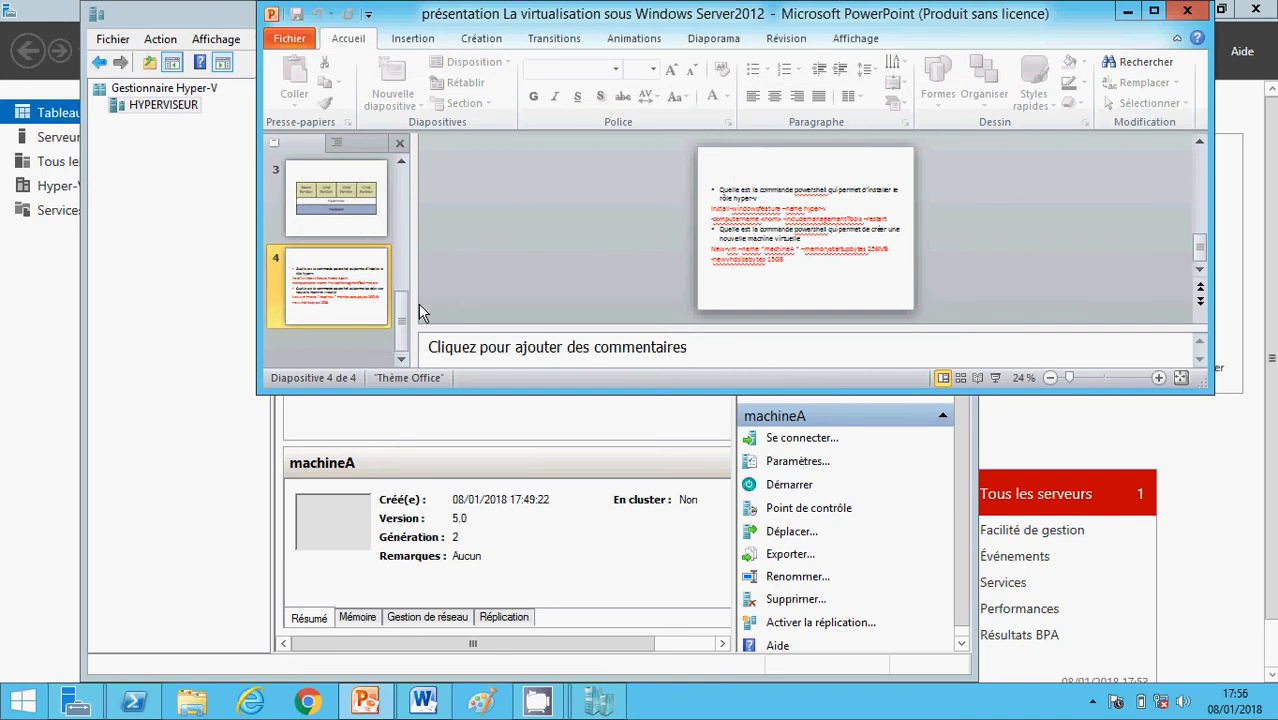
{"action": "left_click_drag", "start_coordinate": [401, 304], "coordinate": [402, 162]}
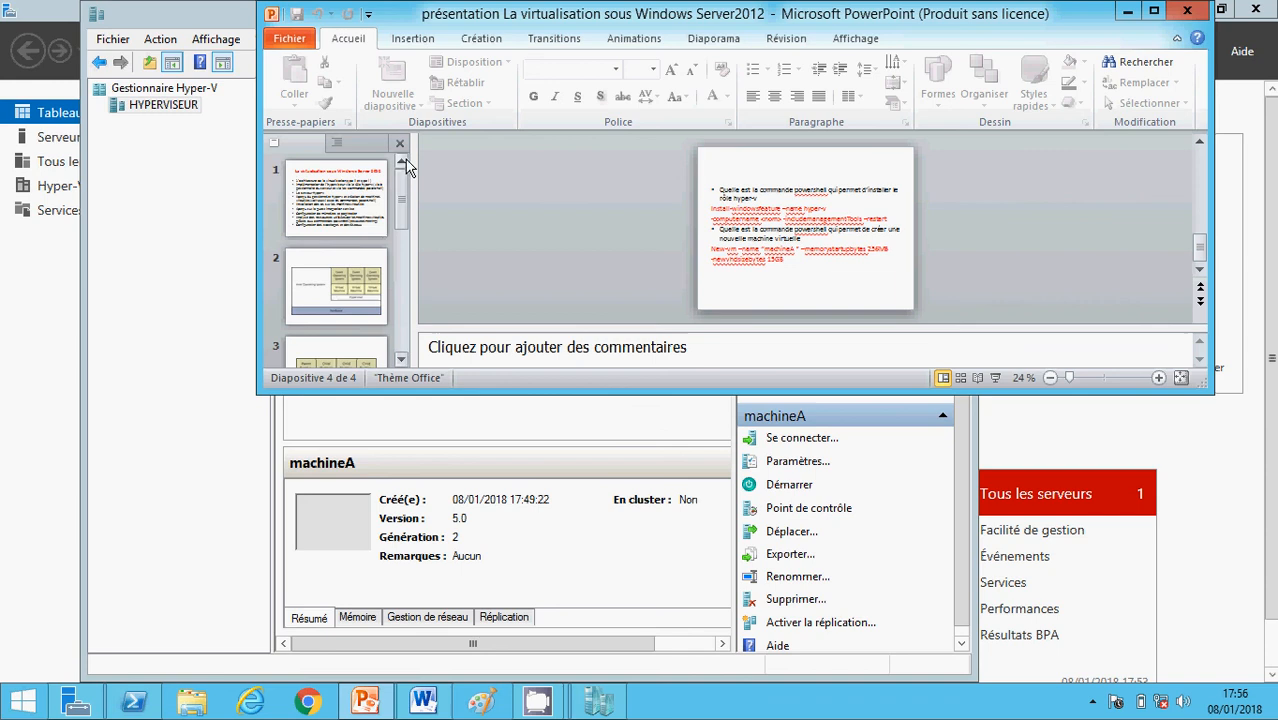
{"action": "left_click", "coordinate": [353, 180]}
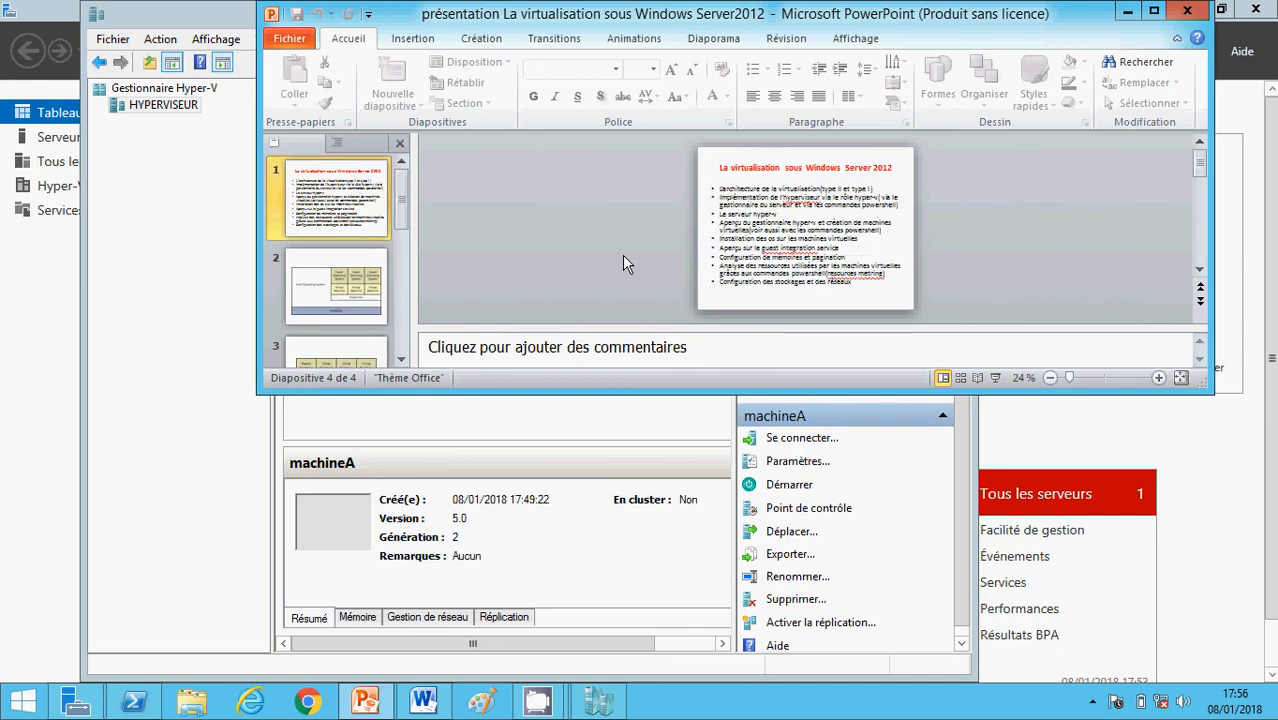
{"action": "left_click", "coordinate": [994, 379]}
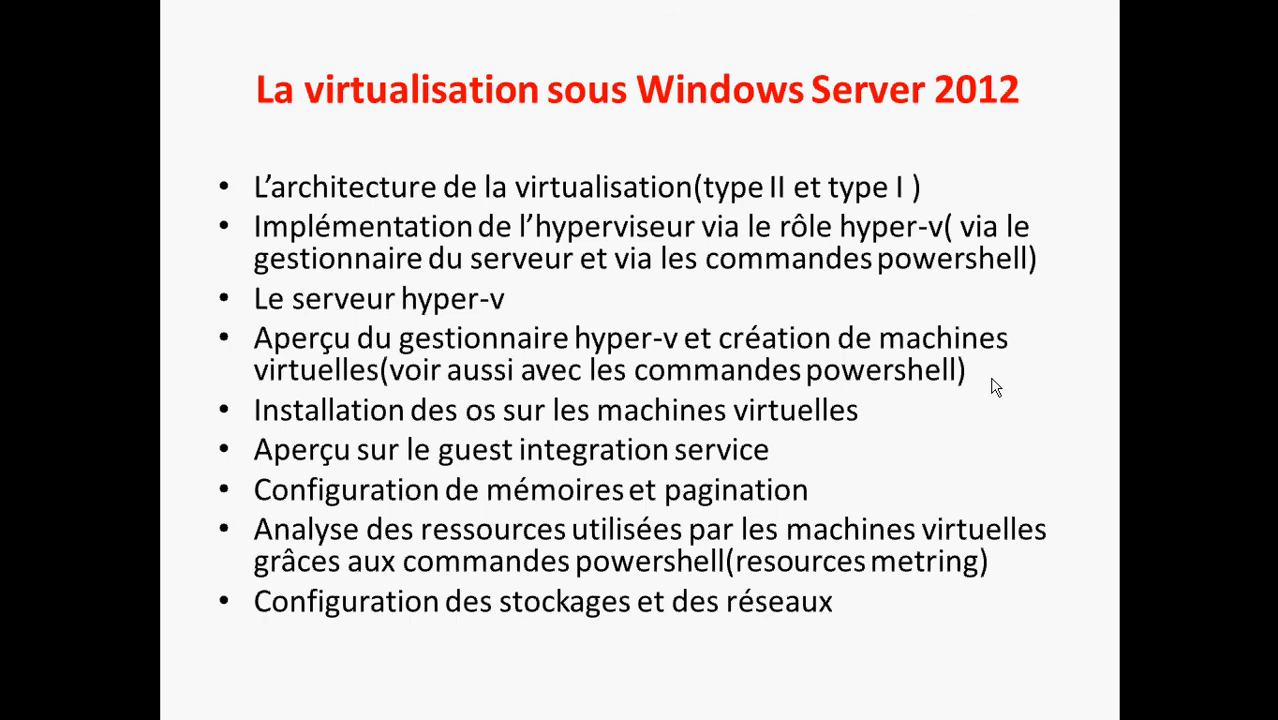
{"action": "key", "text": "Escape"}
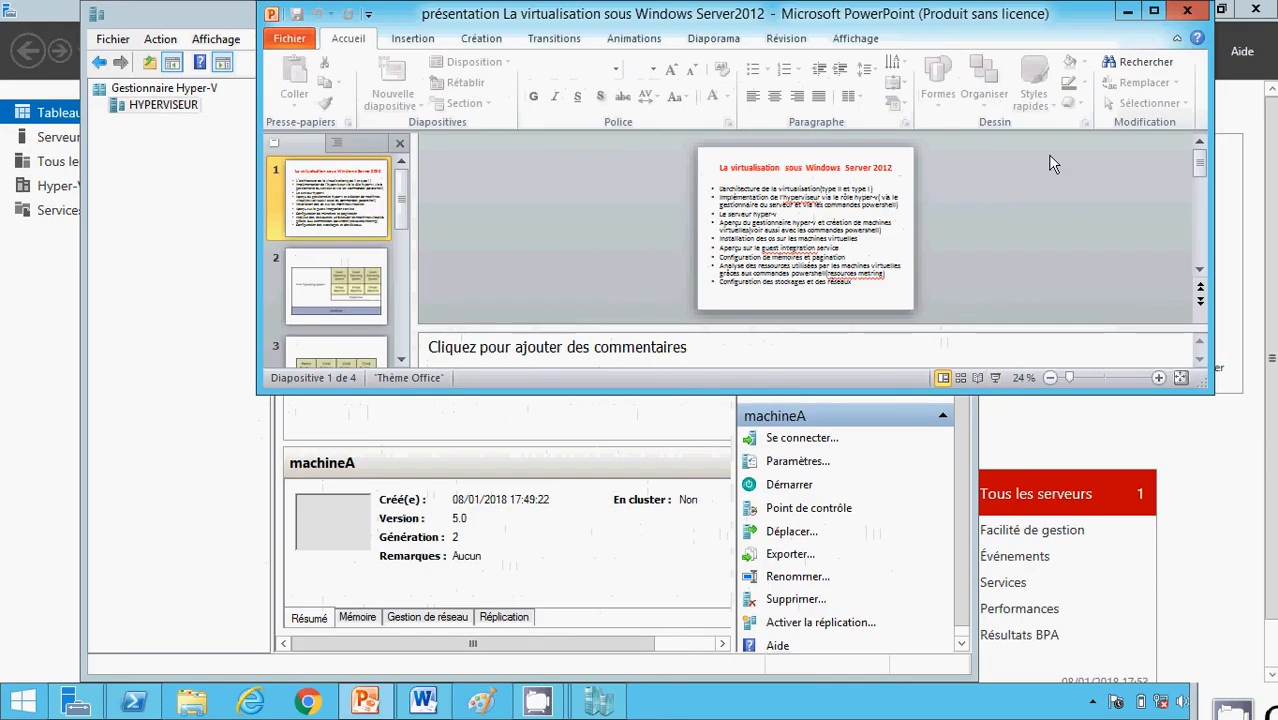
{"action": "left_click", "coordinate": [1116, 8]}
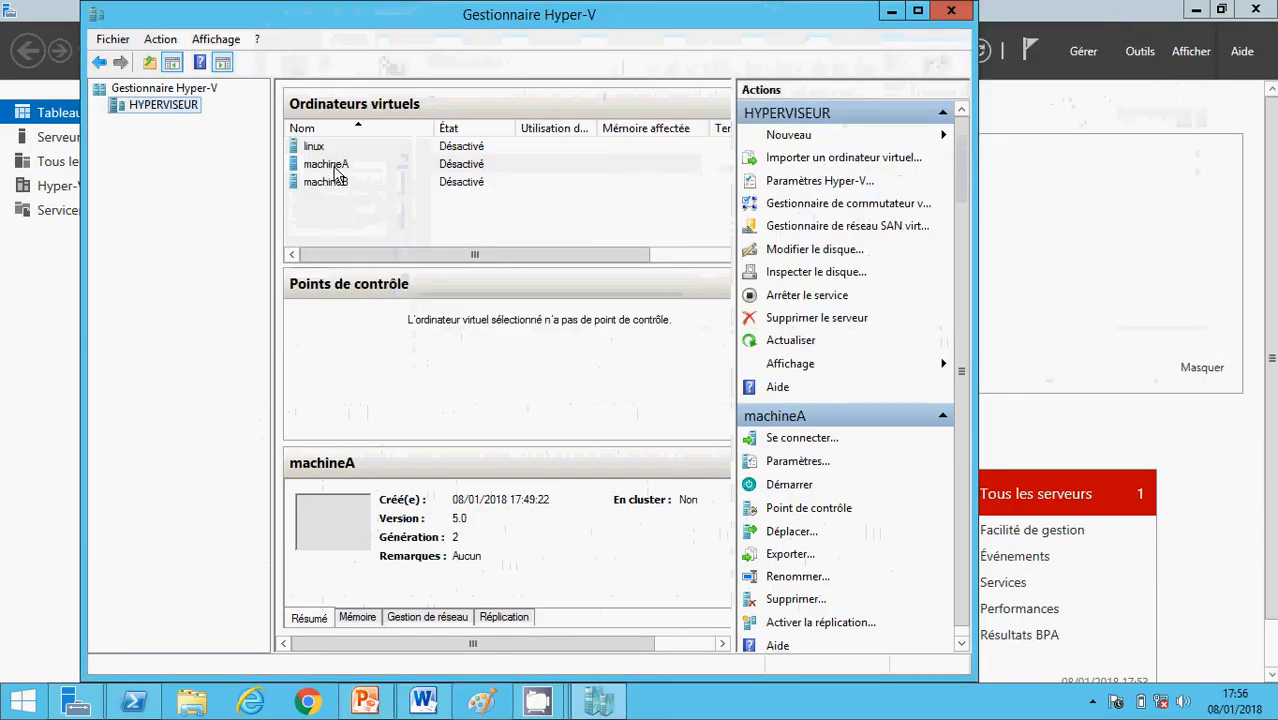
Step: Open the connection window of machineA and close it without starting the machine
{"action": "right_click", "coordinate": [334, 168]}
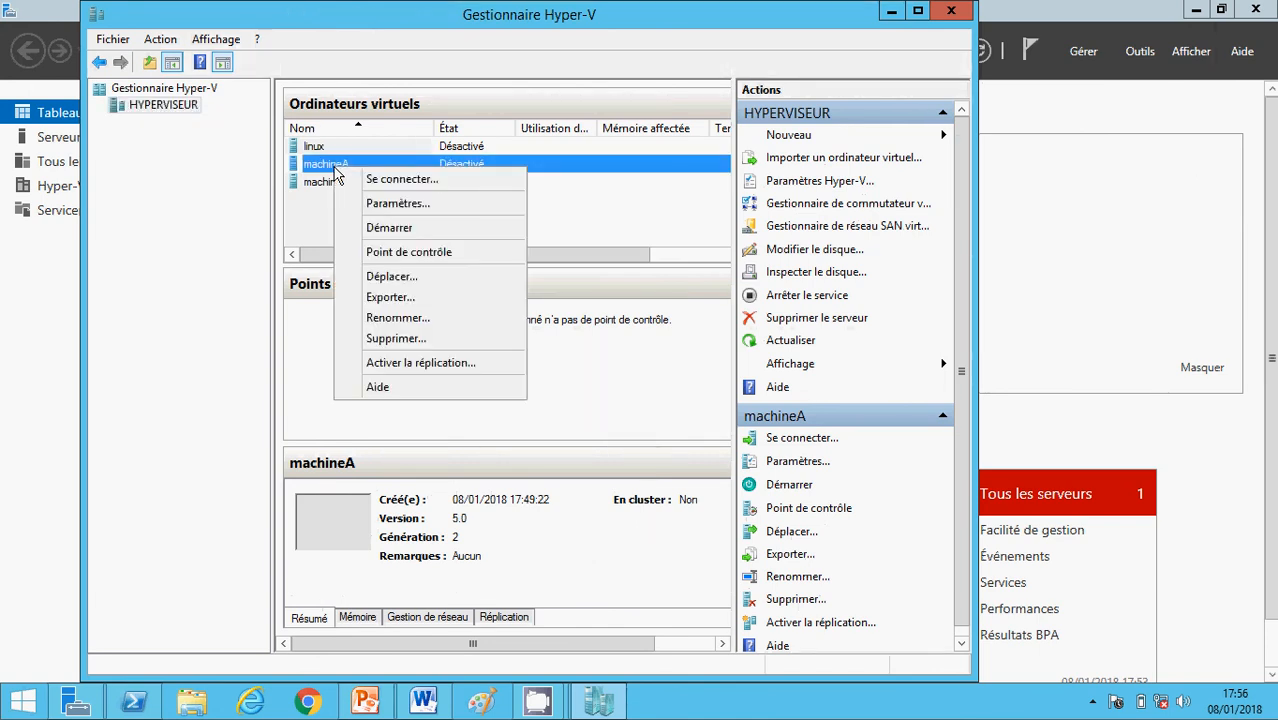
{"action": "left_click", "coordinate": [400, 179]}
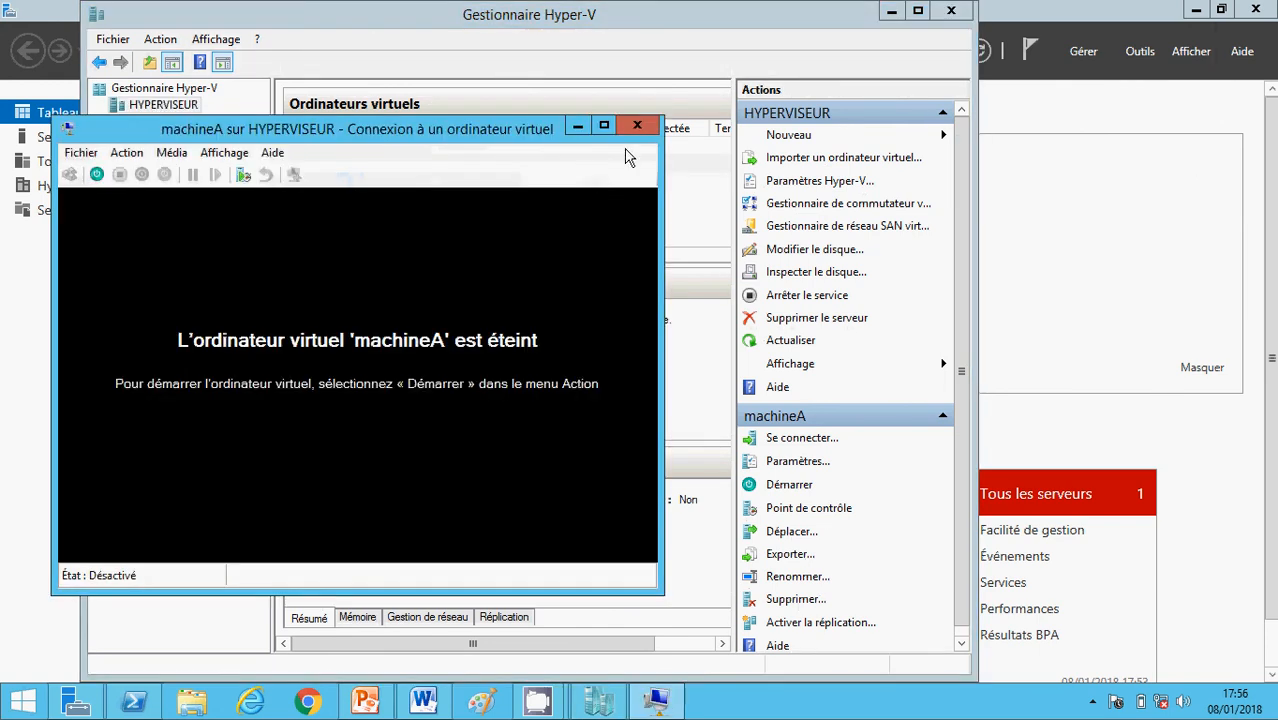
{"action": "left_click", "coordinate": [636, 126]}
Step: Open machineA's settings, examine the hard disk attached to its SCSI controller, and close the settings
{"action": "left_click", "coordinate": [325, 164]}
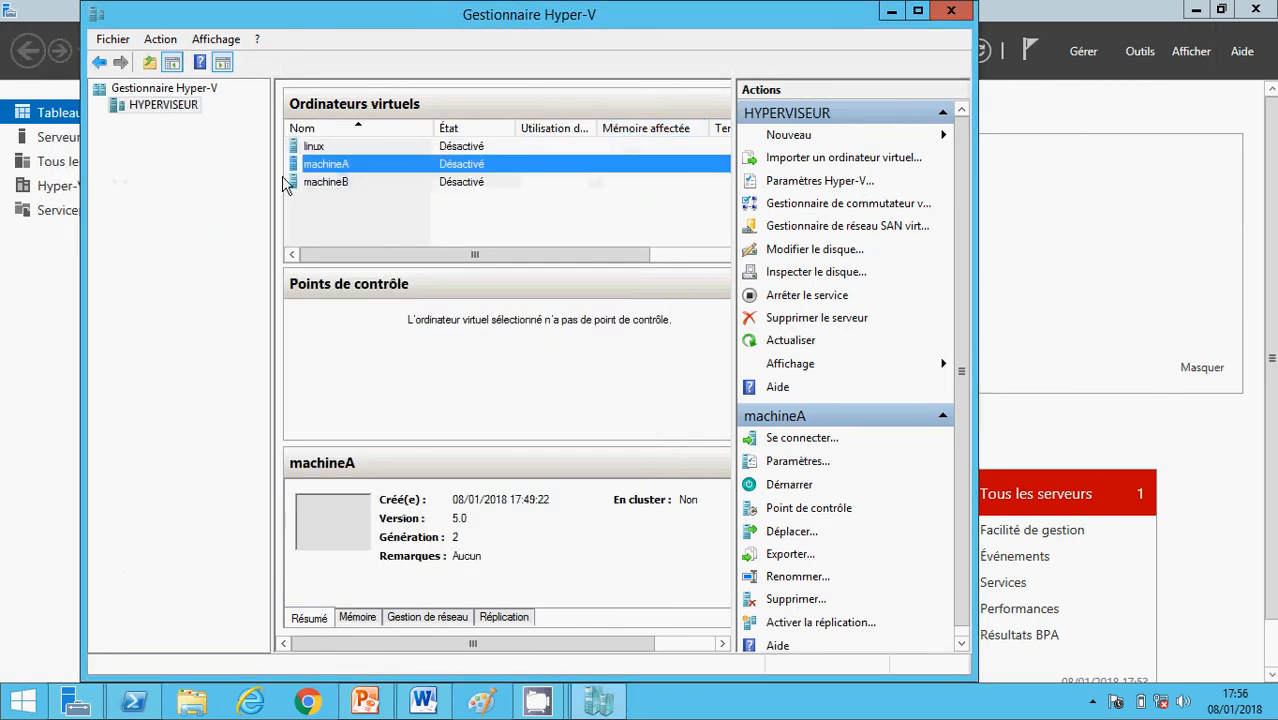
{"action": "right_click", "coordinate": [336, 168]}
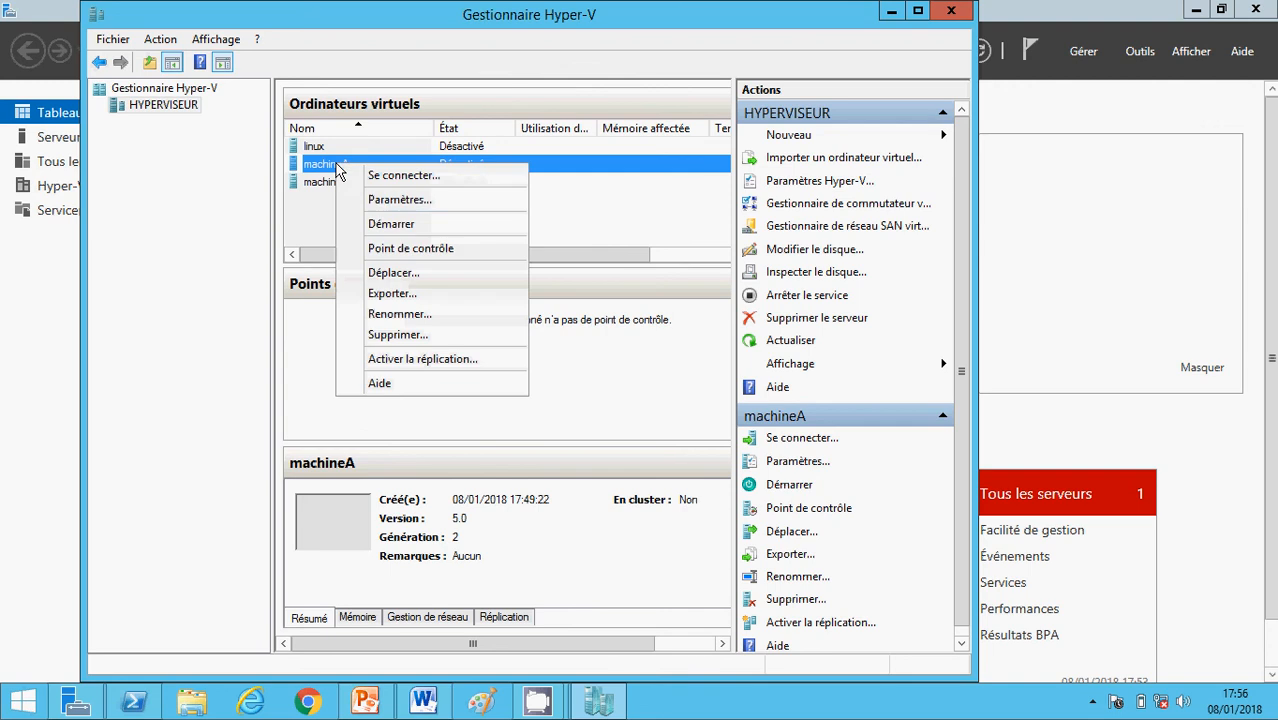
{"action": "left_click", "coordinate": [372, 202]}
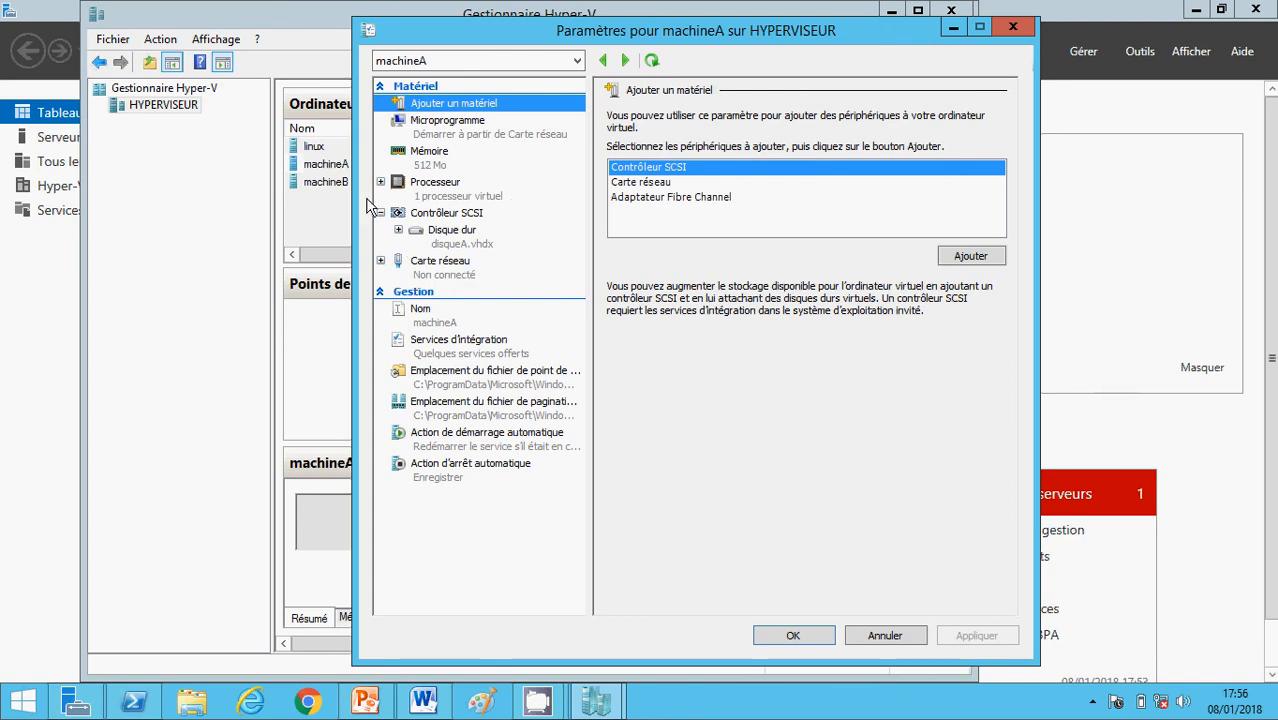
{"action": "left_click", "coordinate": [446, 239]}
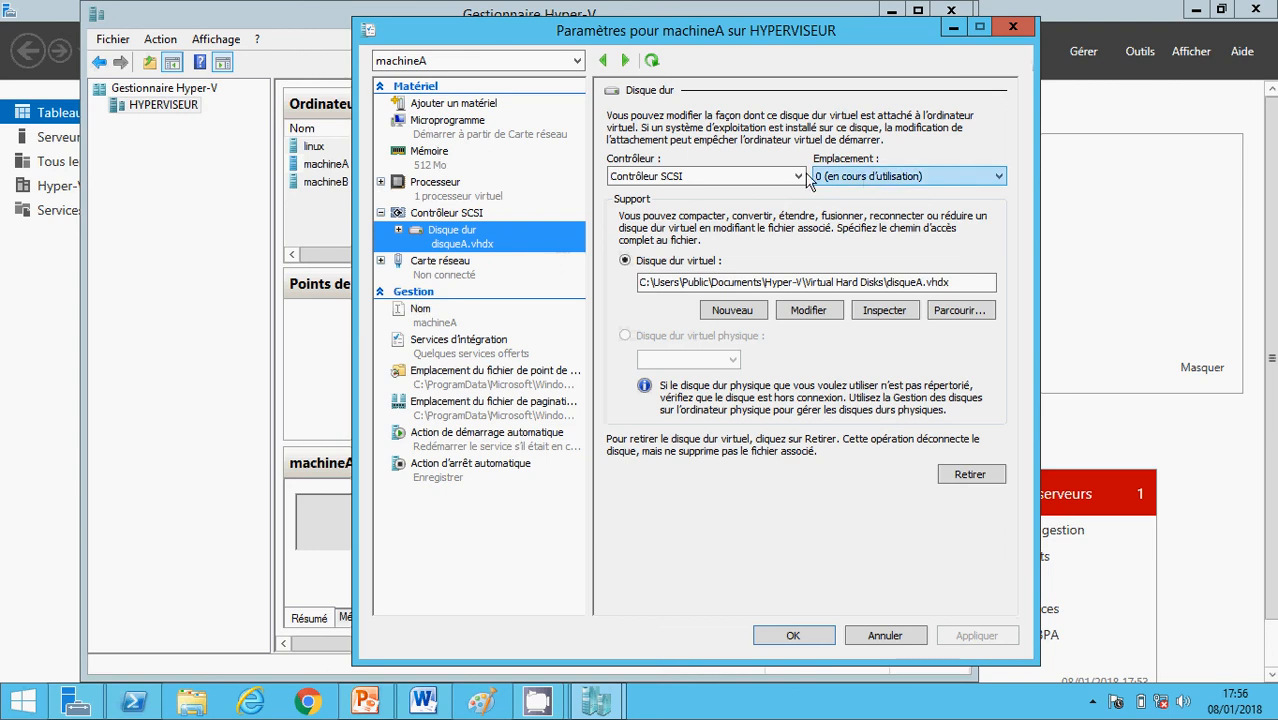
{"action": "left_click", "coordinate": [398, 231]}
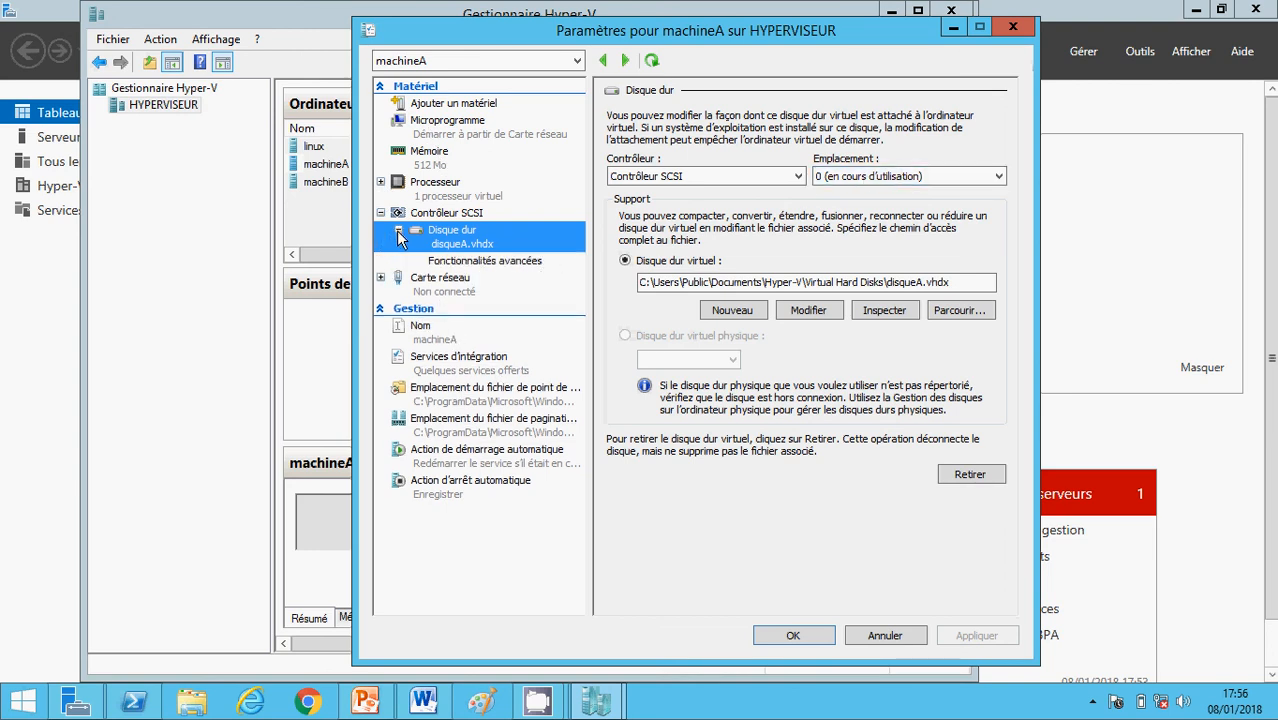
{"action": "left_click", "coordinate": [398, 231]}
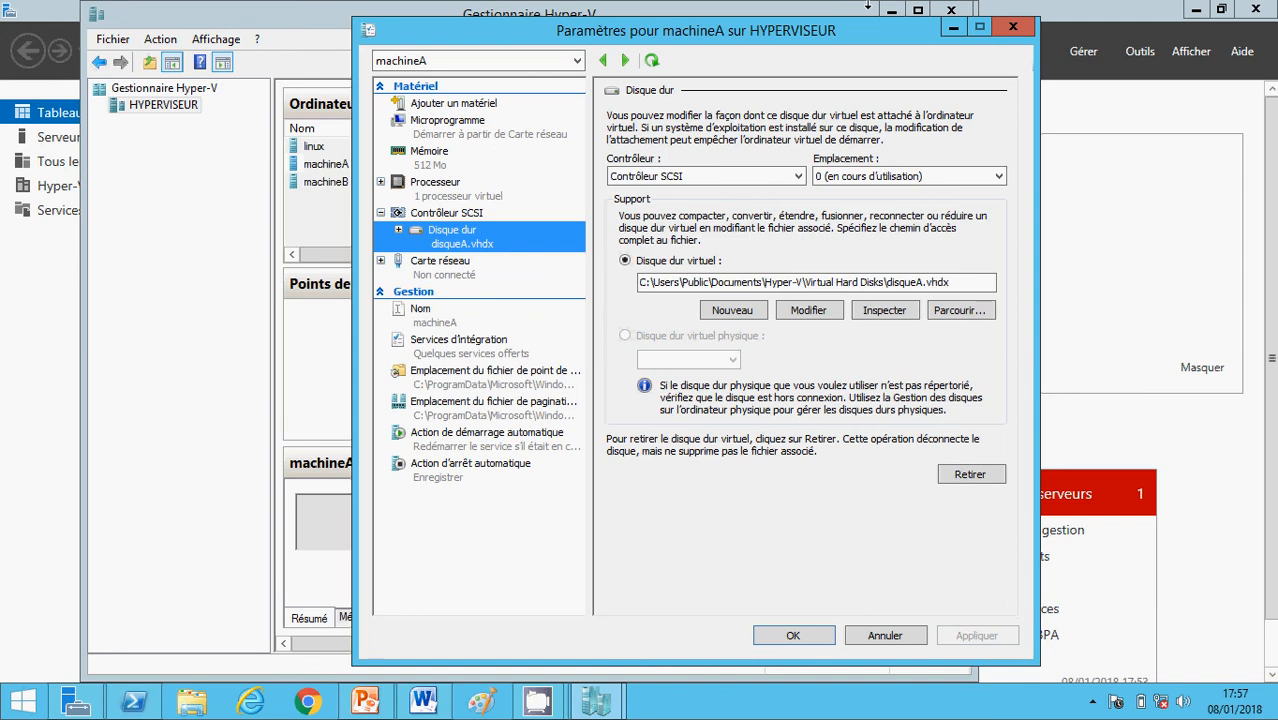
{"action": "left_click", "coordinate": [1013, 27]}
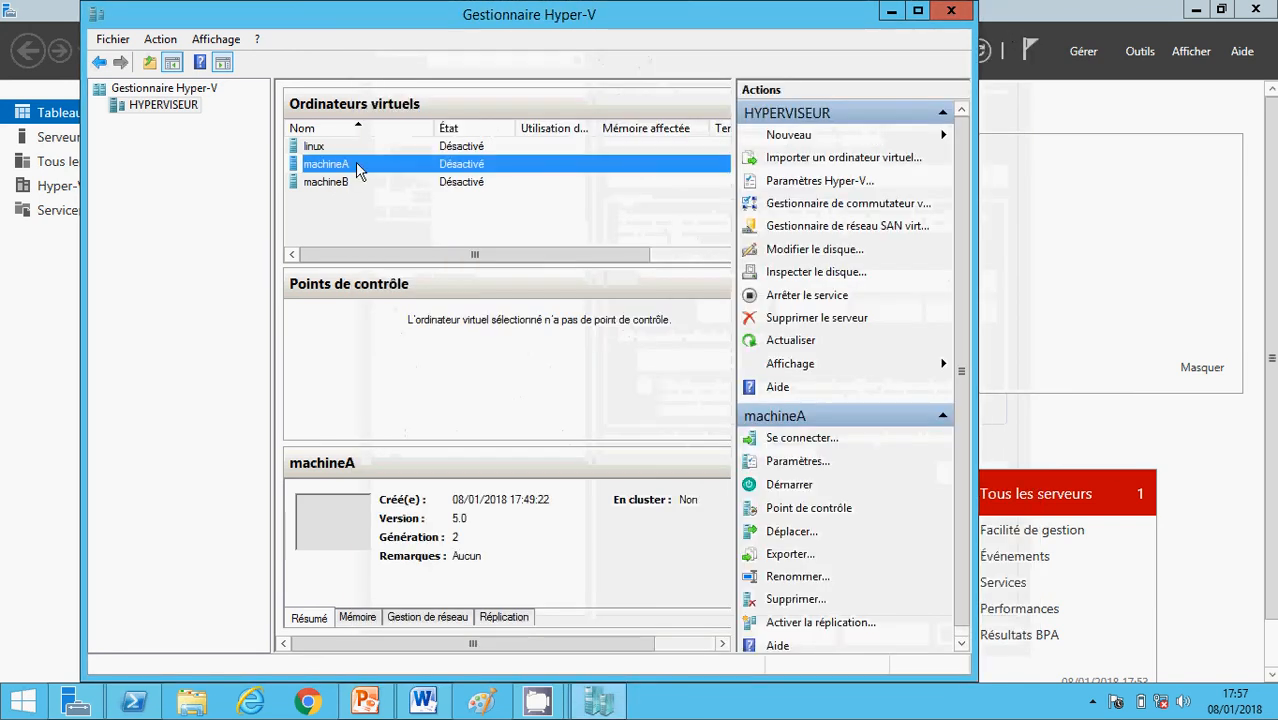
Step: In machineB's settings, set the DVD drive's image file to fr_windows_server_2012_r2_x64_dvd_2707985 from the desktop
{"action": "right_click", "coordinate": [330, 186]}
{"action": "left_click", "coordinate": [386, 216]}
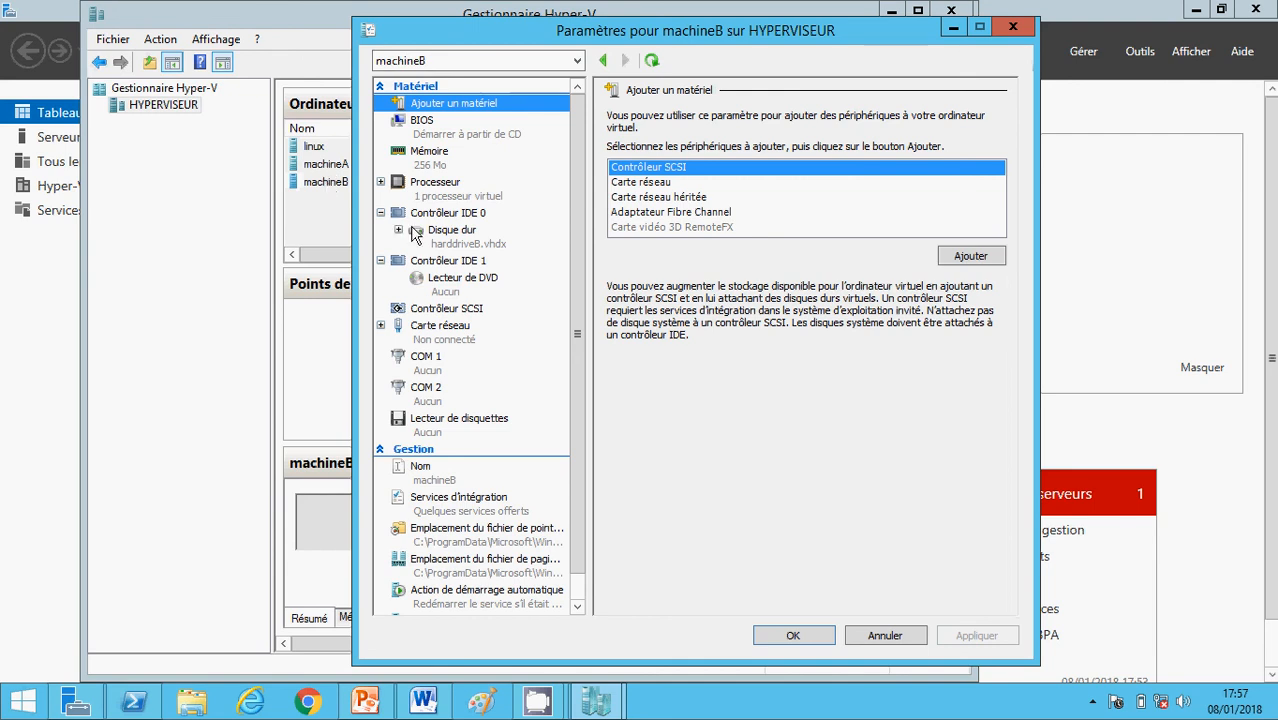
{"action": "left_click", "coordinate": [455, 288]}
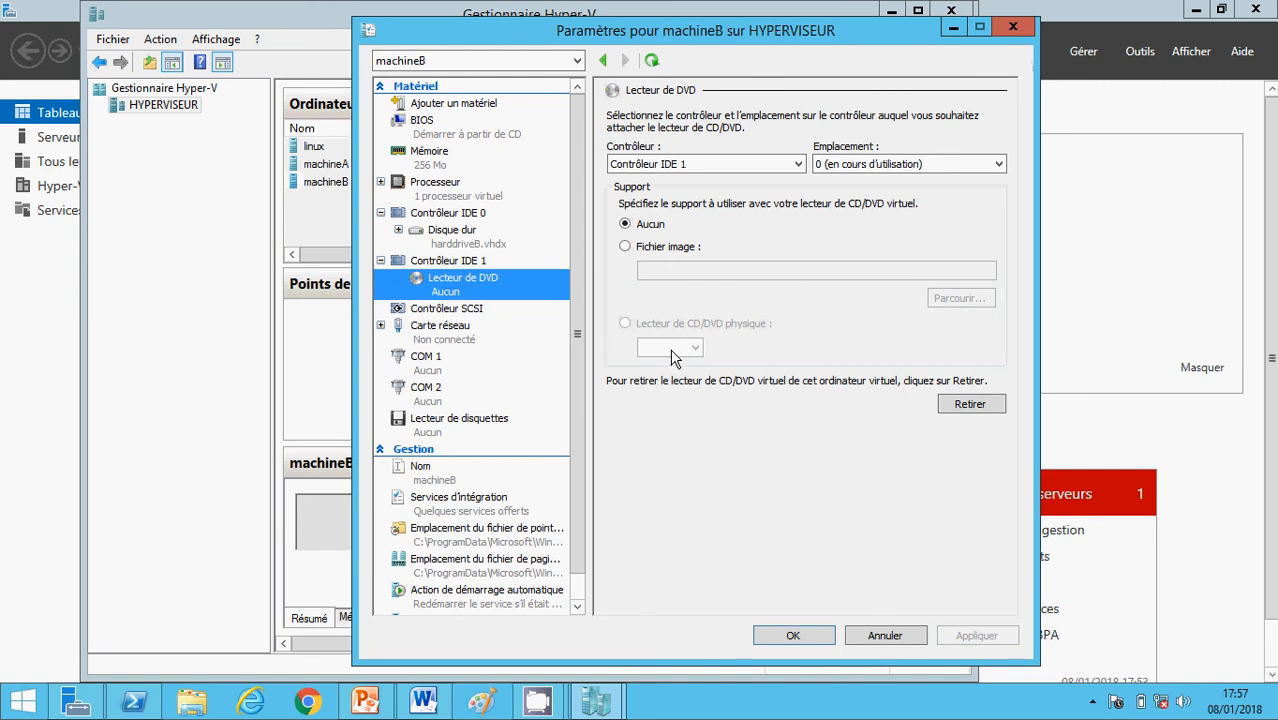
{"action": "left_click", "coordinate": [625, 247]}
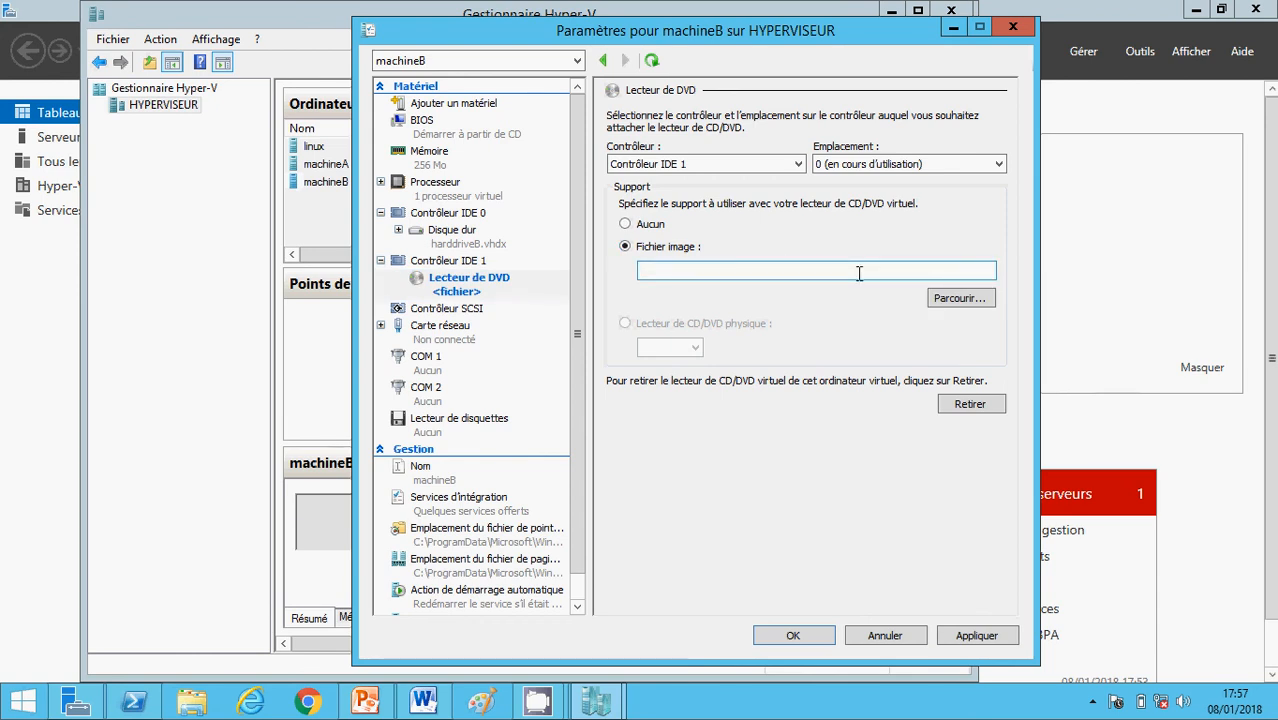
{"action": "left_click", "coordinate": [959, 304]}
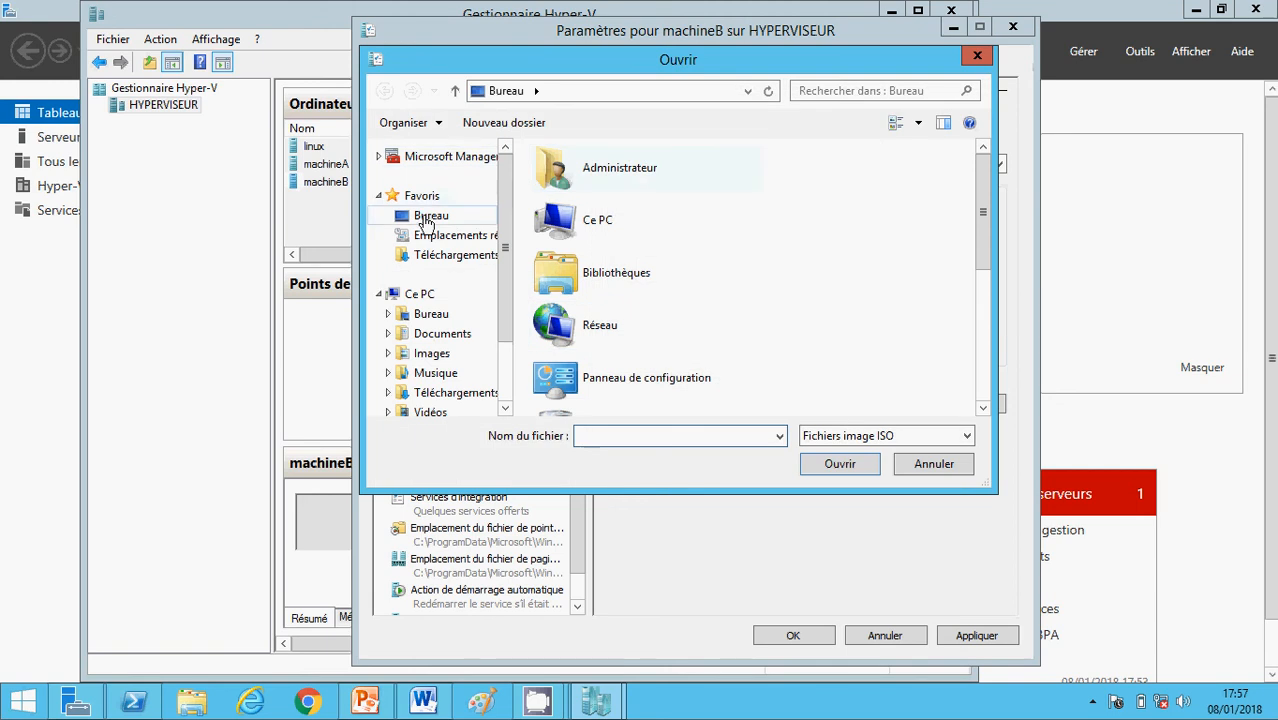
{"action": "left_click", "coordinate": [425, 222]}
{"action": "scroll", "coordinate": [985, 230], "scroll_direction": "down", "scroll_amount": 1}
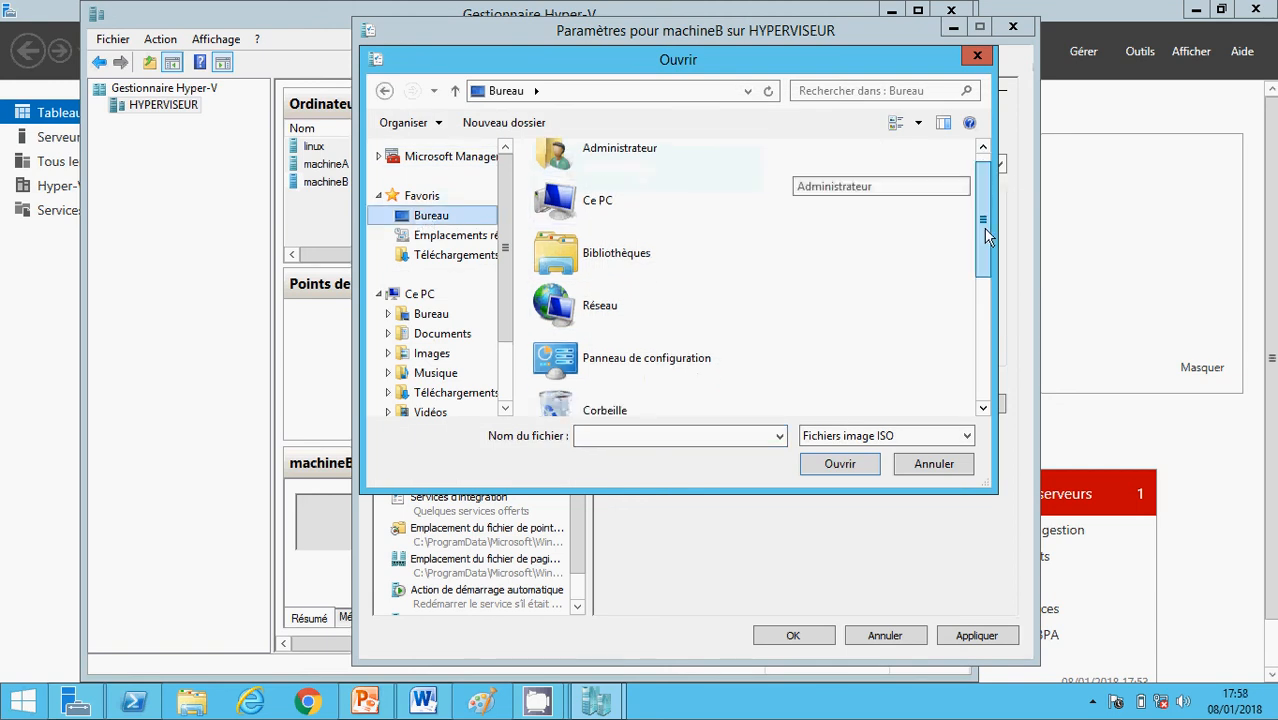
{"action": "scroll", "coordinate": [985, 235], "scroll_direction": "down", "scroll_amount": 3}
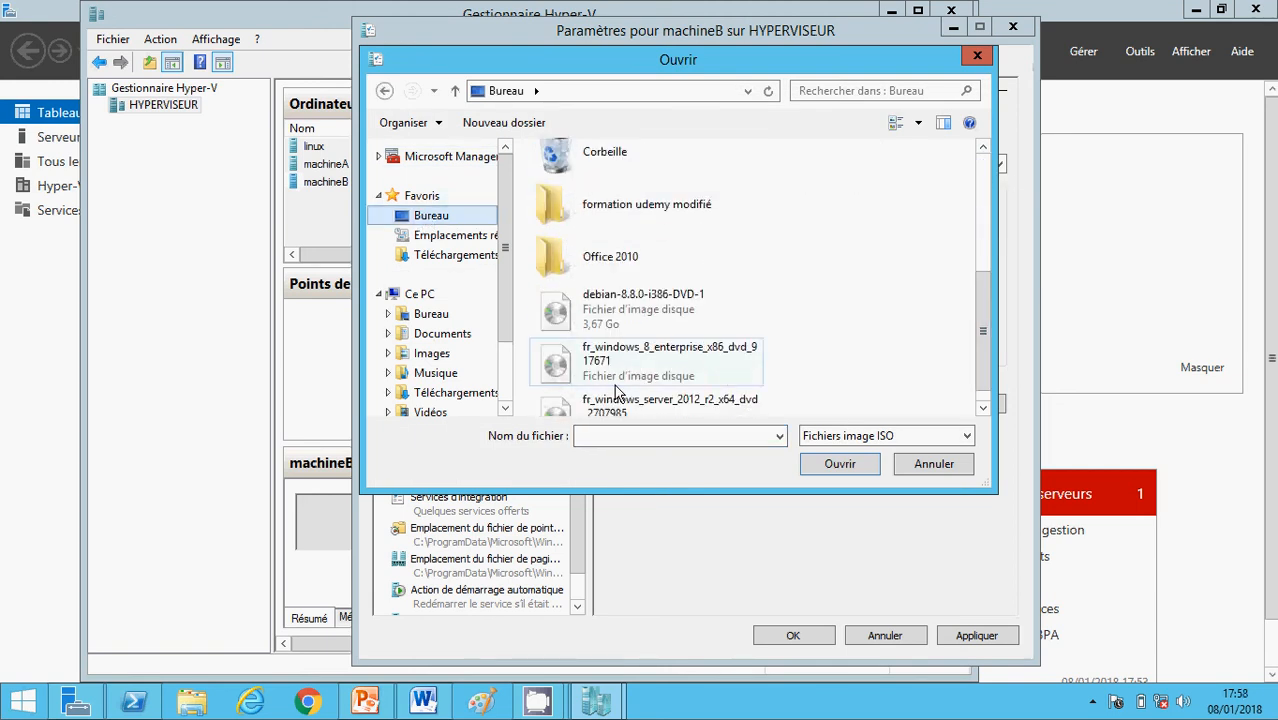
{"action": "scroll", "coordinate": [981, 342], "scroll_direction": "down", "scroll_amount": 1}
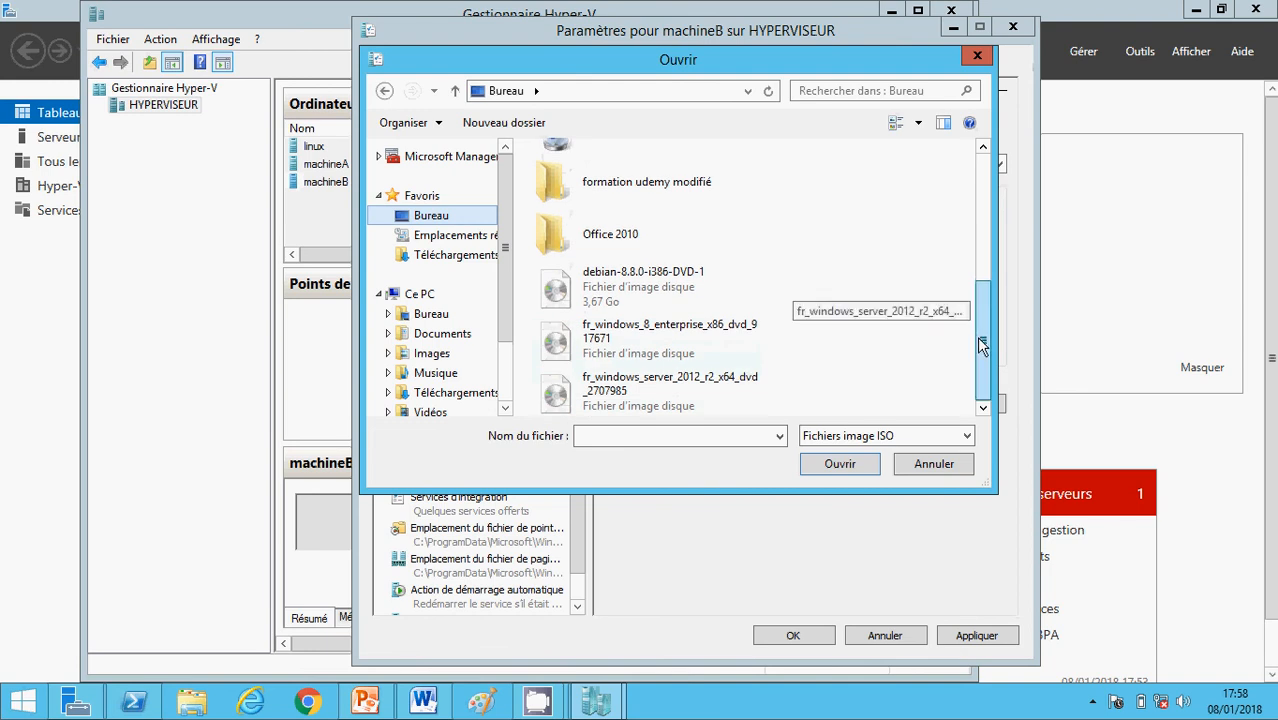
{"action": "left_click", "coordinate": [740, 376]}
{"action": "left_click", "coordinate": [818, 456]}
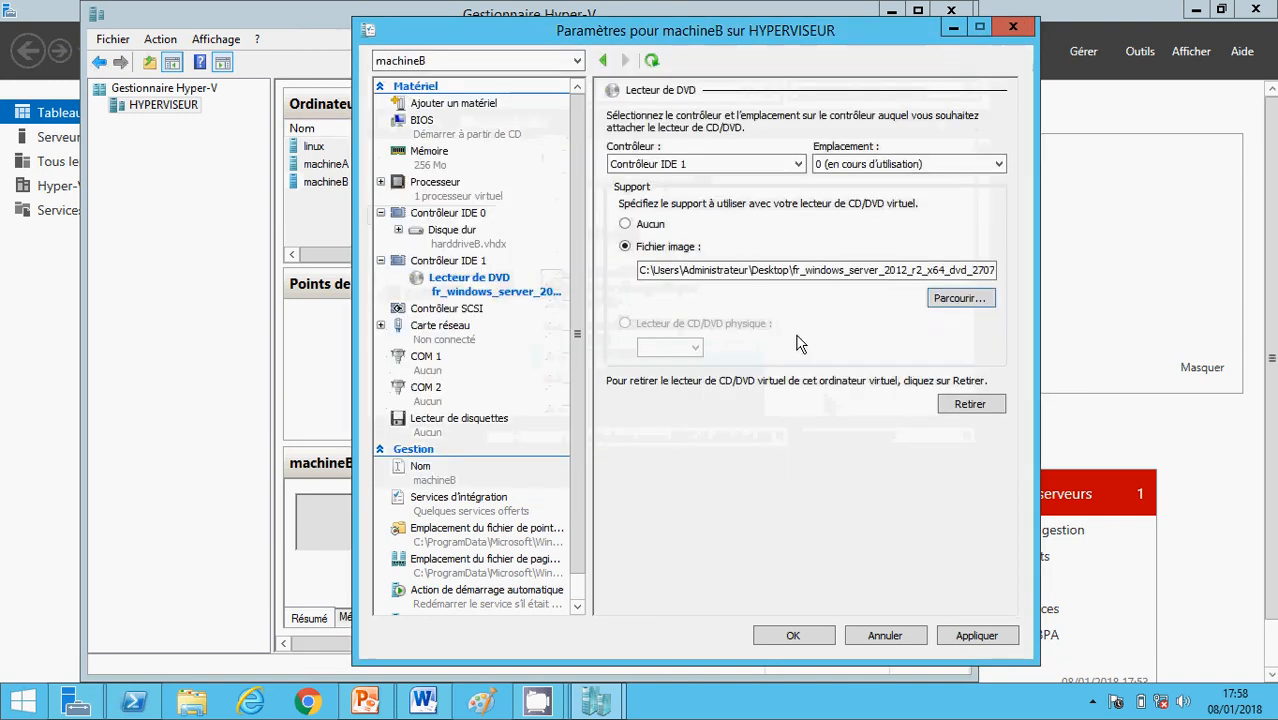
Step: Apply machineB's DVD drive change and close its settings
{"action": "left_click", "coordinate": [977, 636]}
{"action": "left_click", "coordinate": [796, 636]}
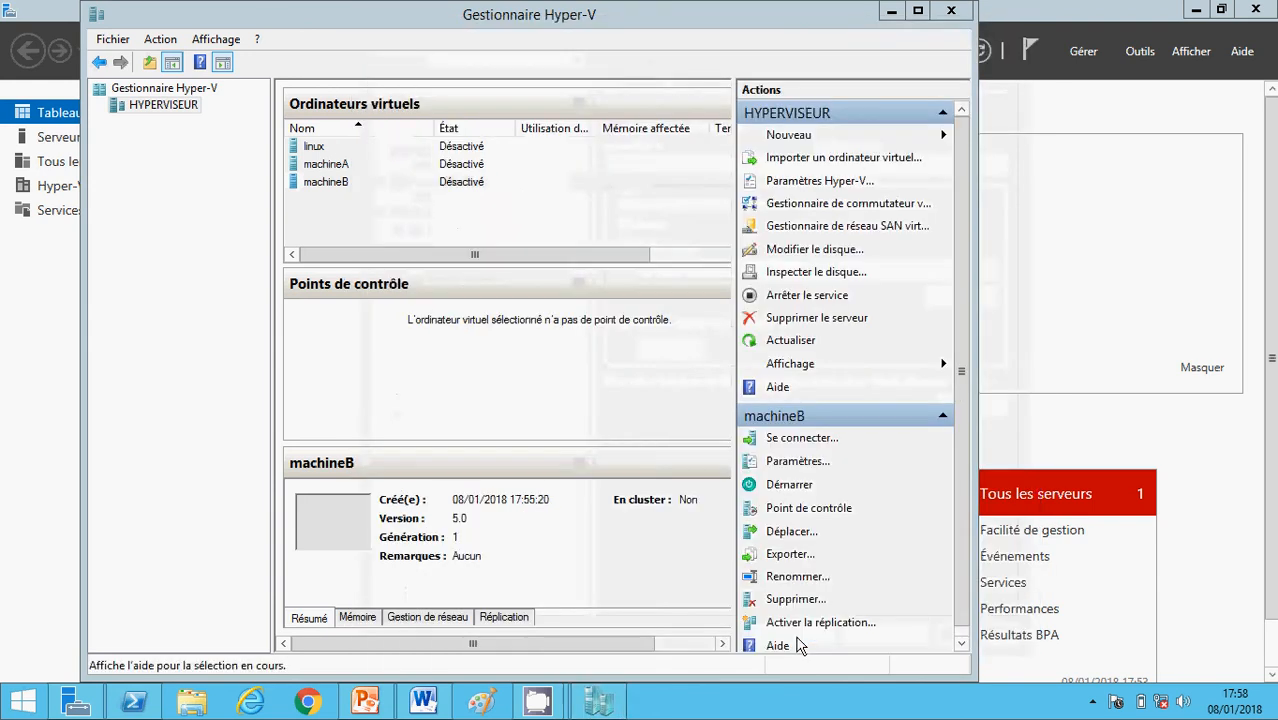
{"action": "right_click", "coordinate": [335, 190]}
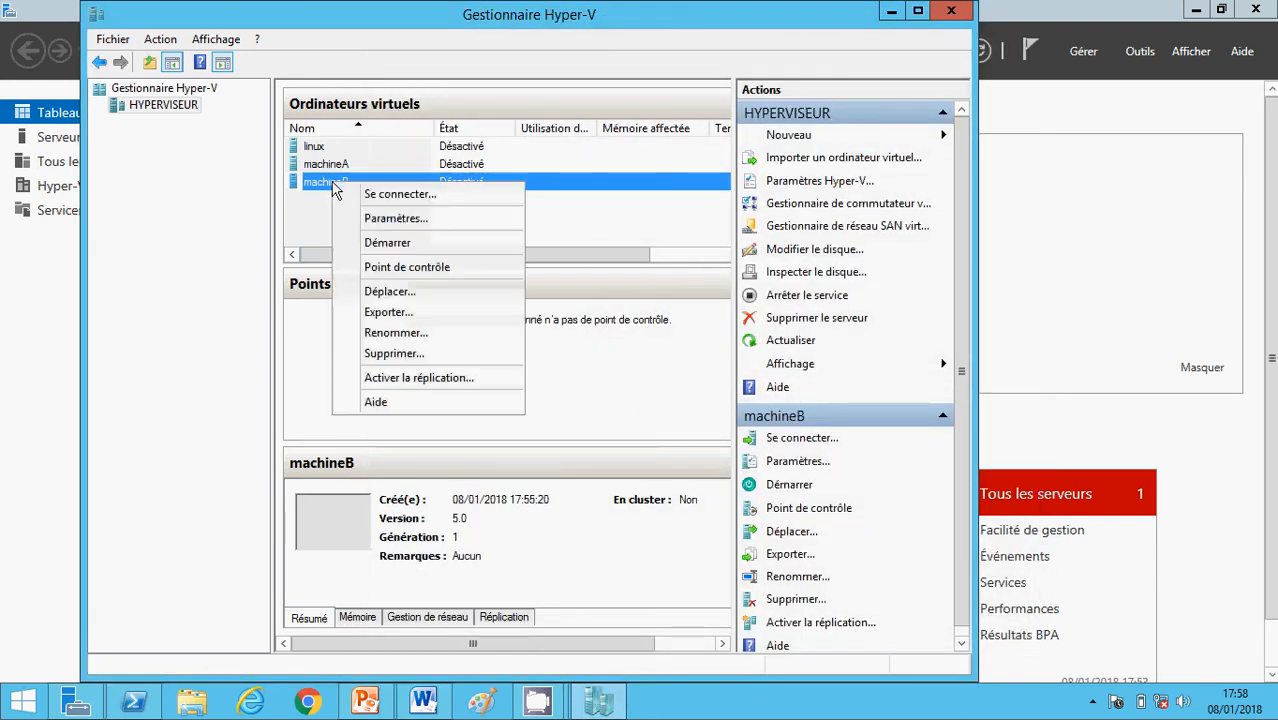
{"action": "left_click", "coordinate": [300, 220]}
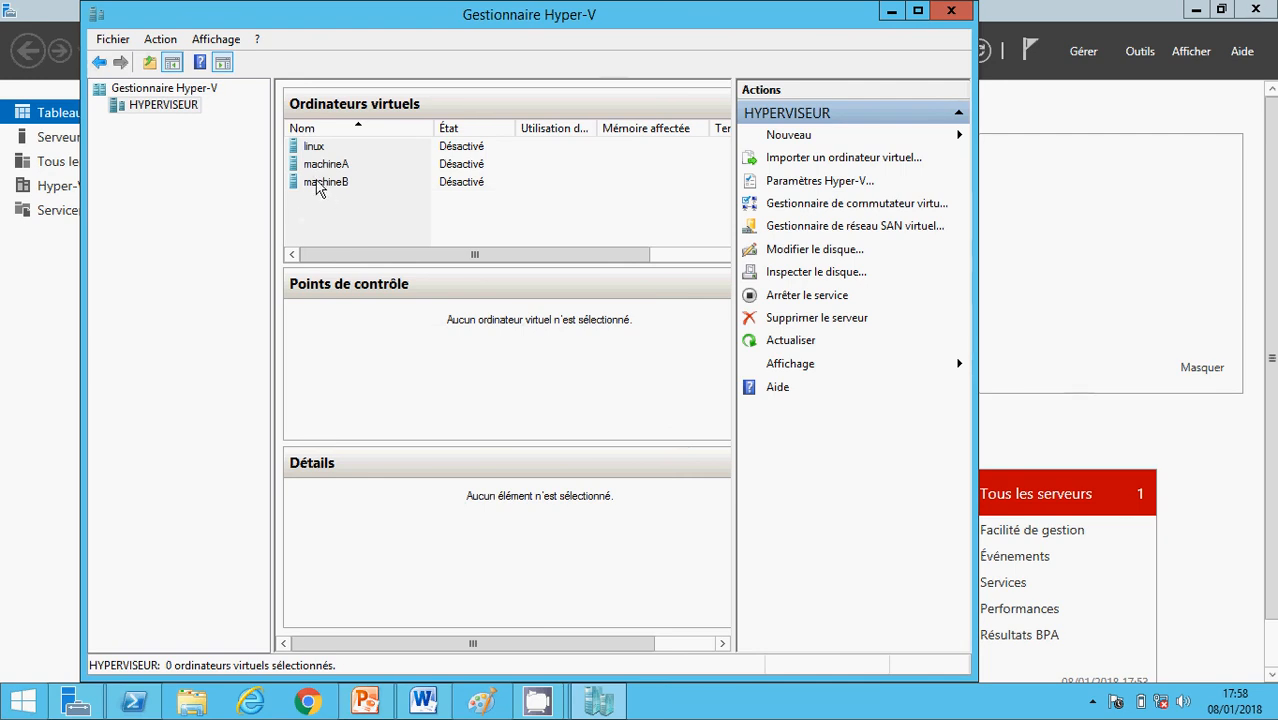
Step: Connect to machineB, start the virtual machine, and display its console in full screen mode
{"action": "right_click", "coordinate": [317, 182]}
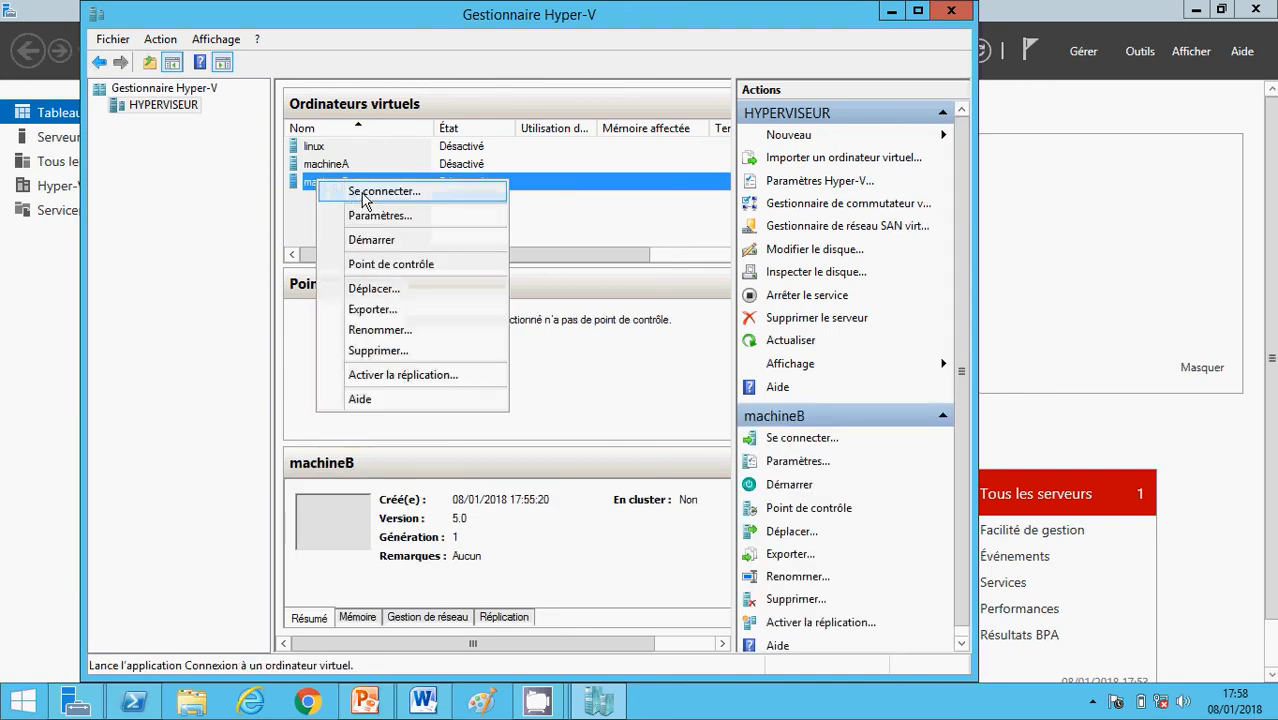
{"action": "left_click", "coordinate": [365, 193]}
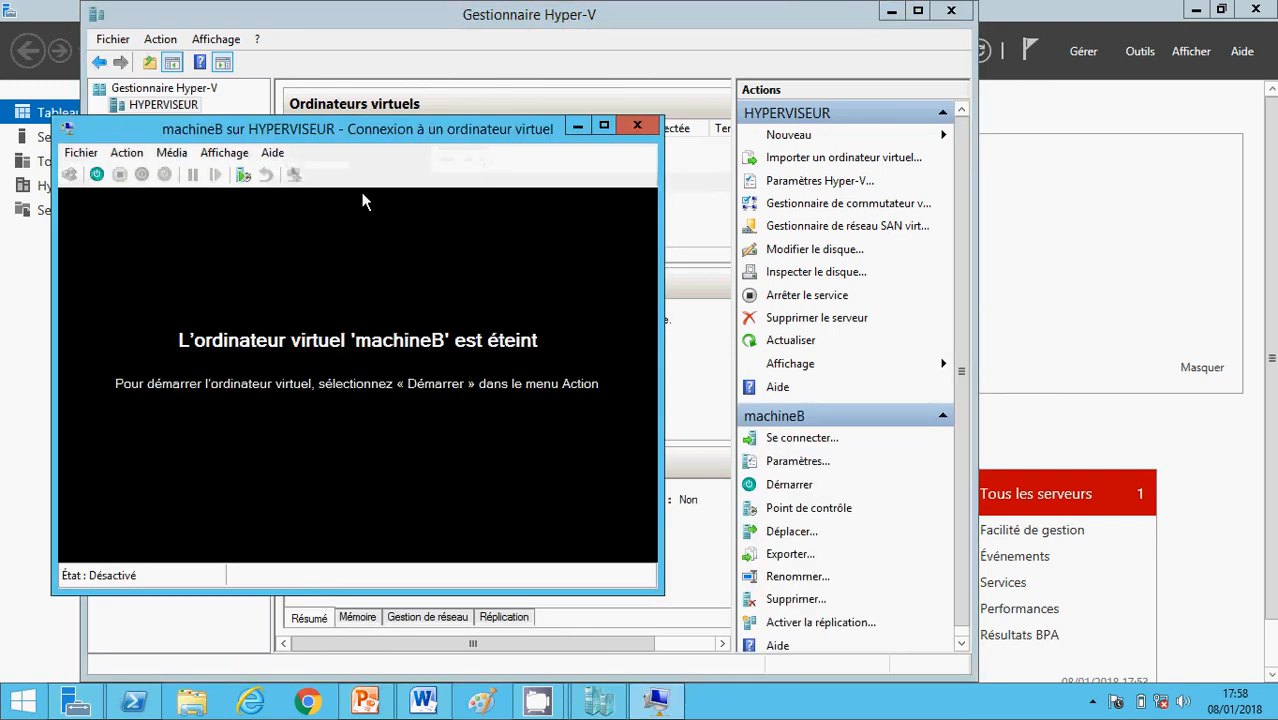
{"action": "left_click", "coordinate": [96, 174]}
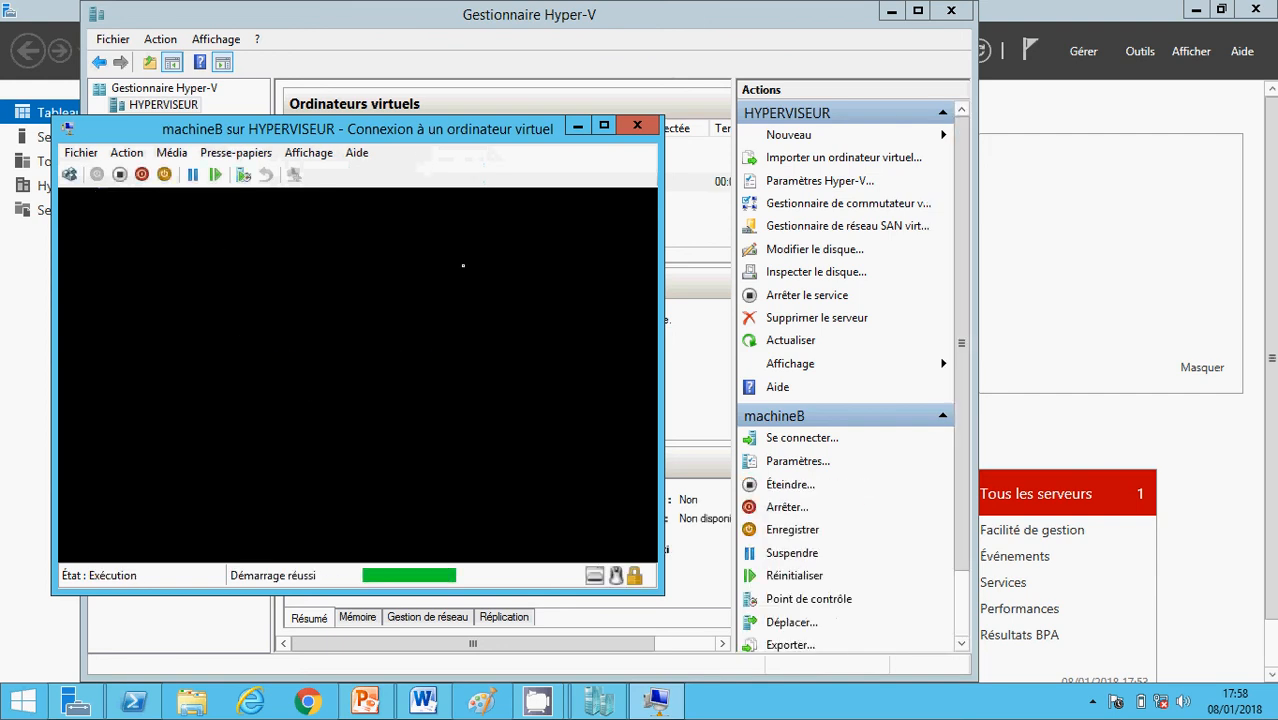
{"action": "left_click", "coordinate": [302, 155]}
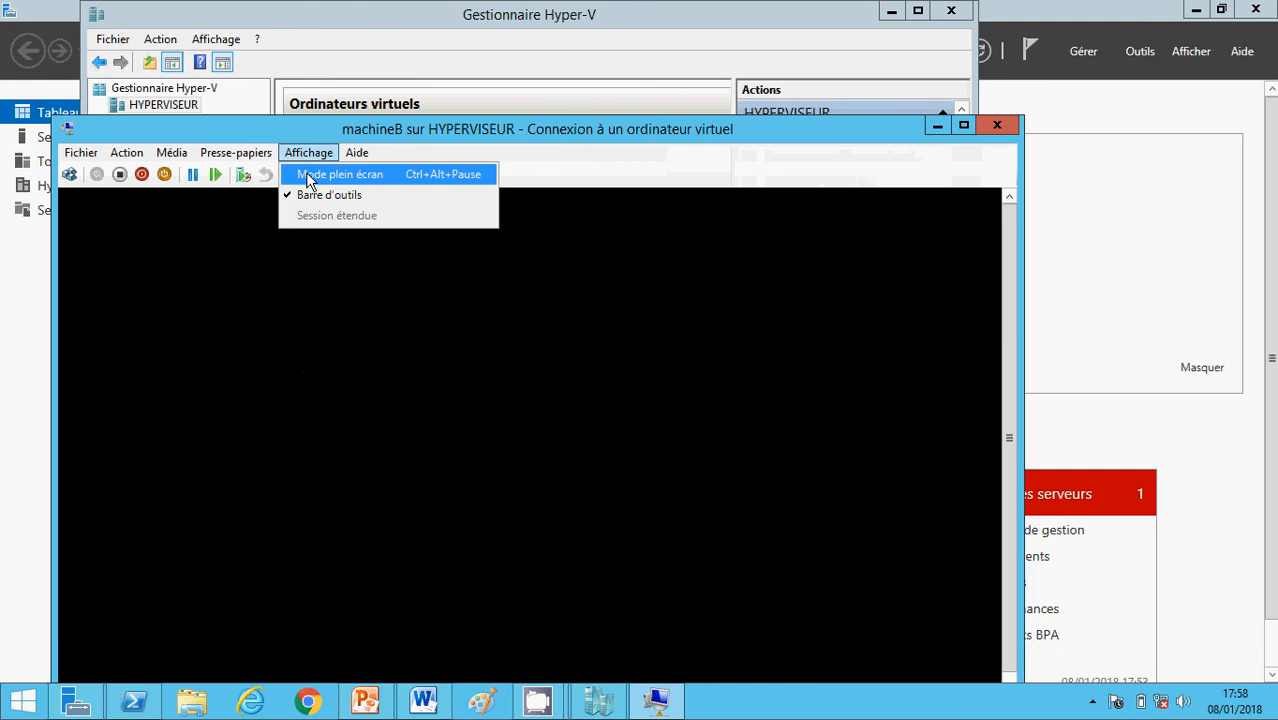
{"action": "left_click", "coordinate": [309, 178]}
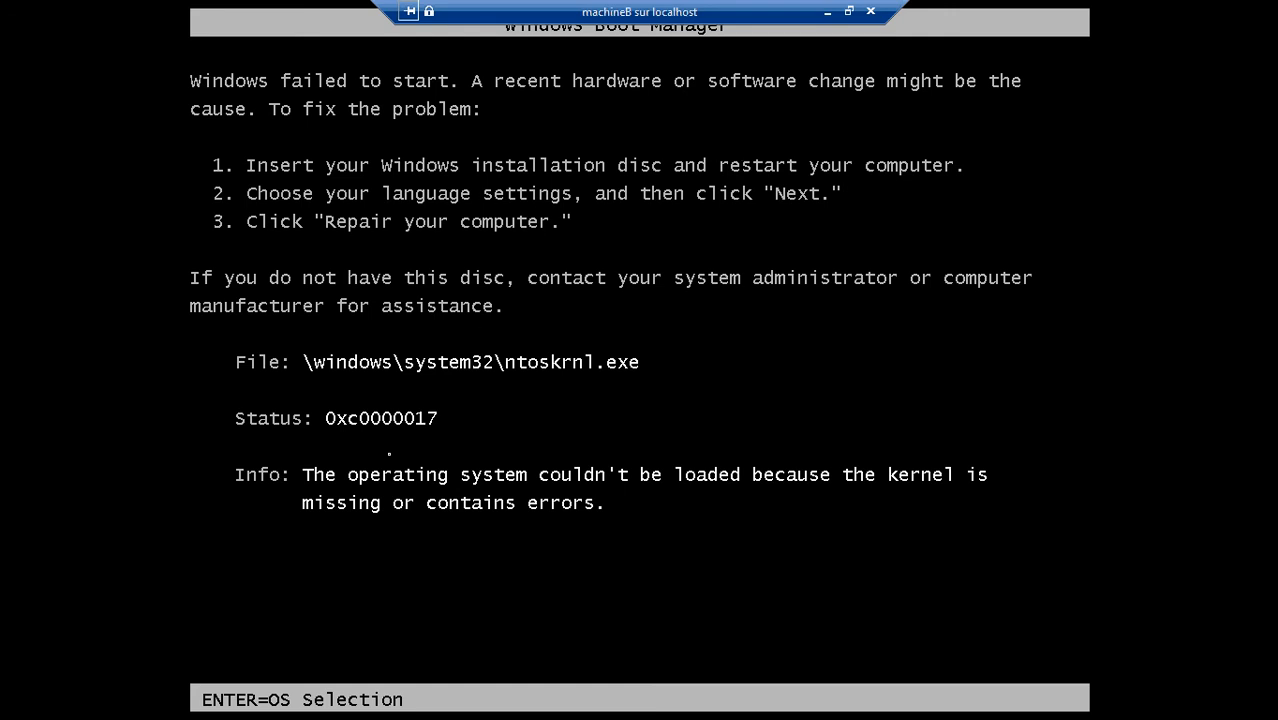
Step: Try twice to load Windows Setup [EMS Enabled] from machineB's boot manager, and close the connection window
{"action": "key", "text": "Return"}
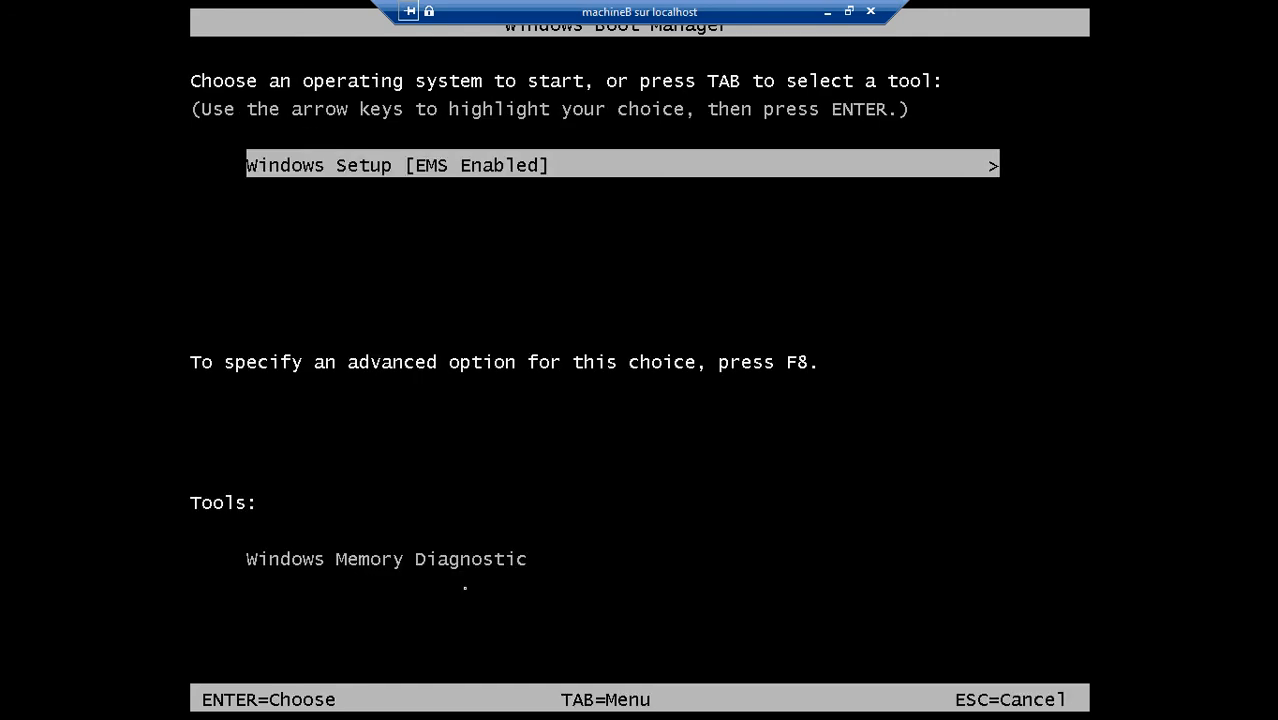
{"action": "key", "text": "Return"}
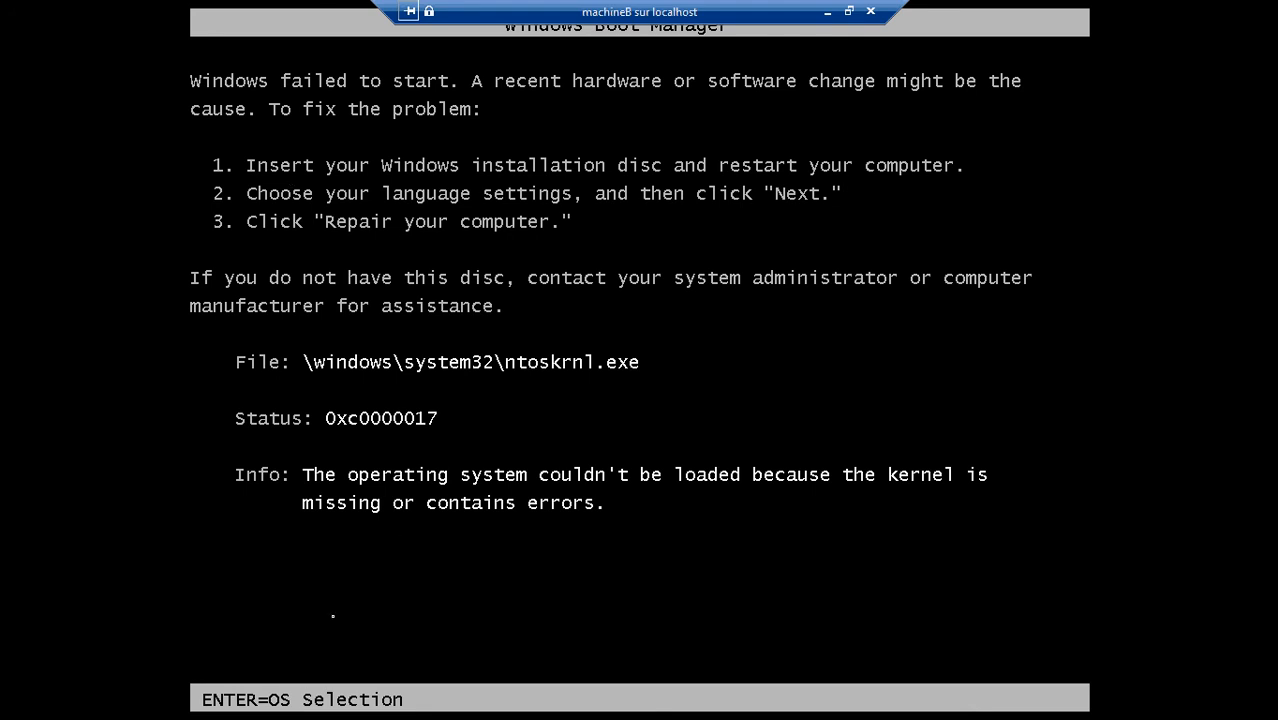
{"action": "key", "text": "Return"}
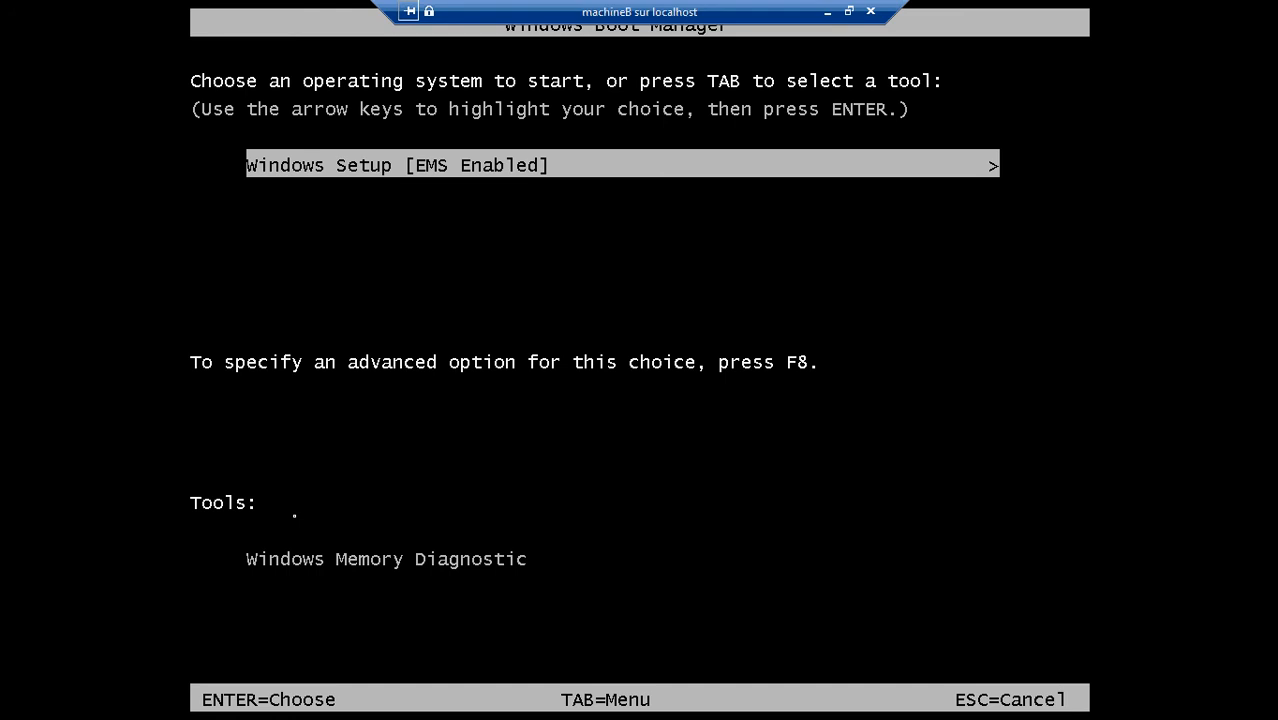
{"action": "key", "text": "Return"}
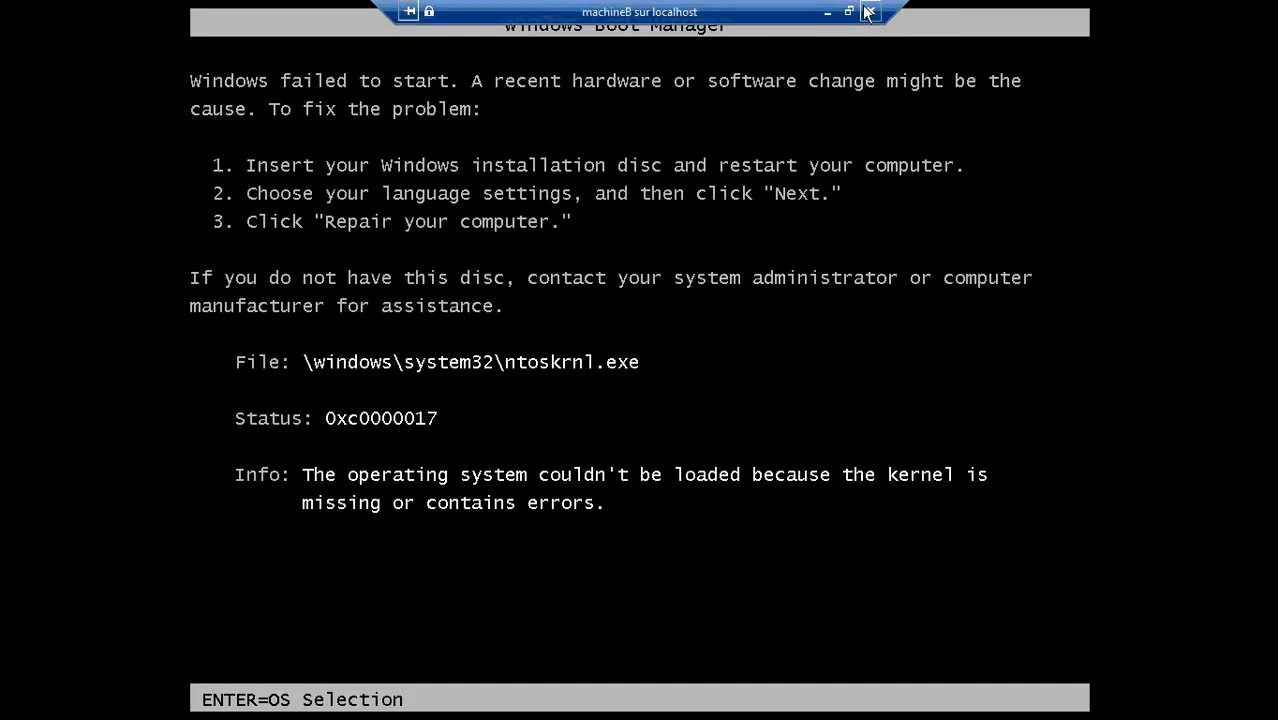
{"action": "left_click", "coordinate": [870, 12]}
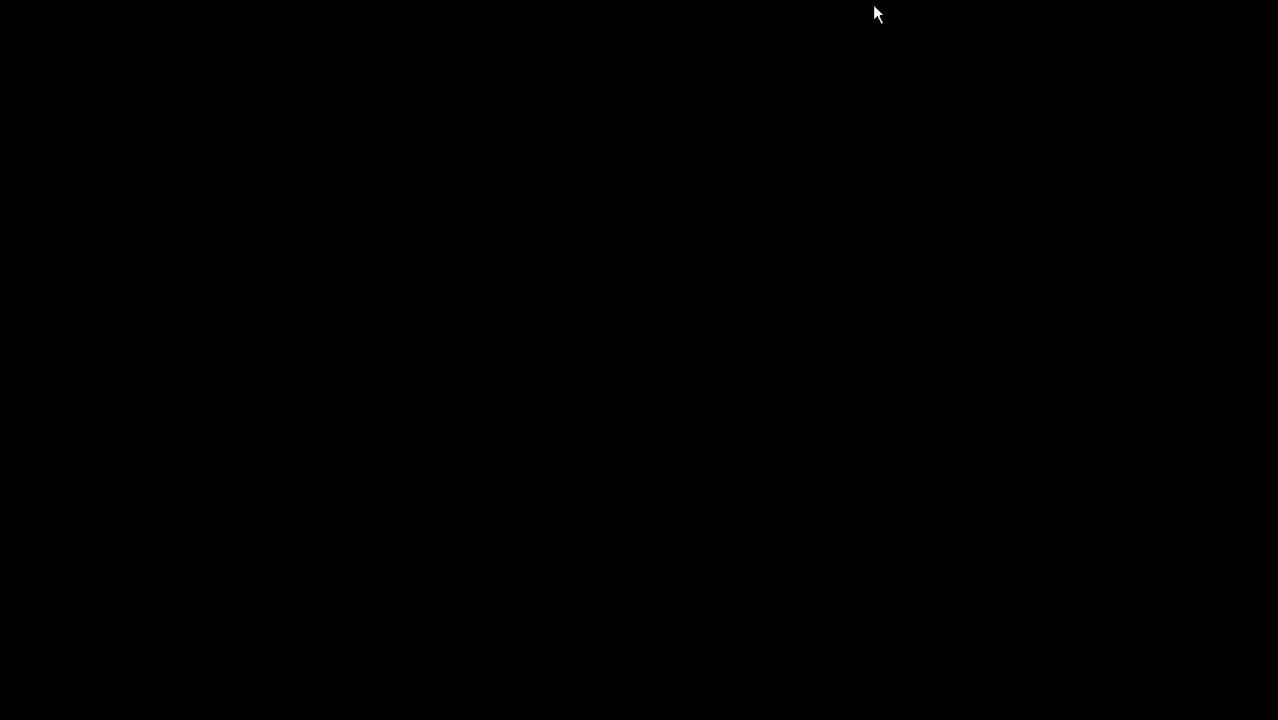
Step: Start creating a new virtual machine on HYPERVISEUR and name it serveur, stored in the default location
{"action": "left_click", "coordinate": [143, 107]}
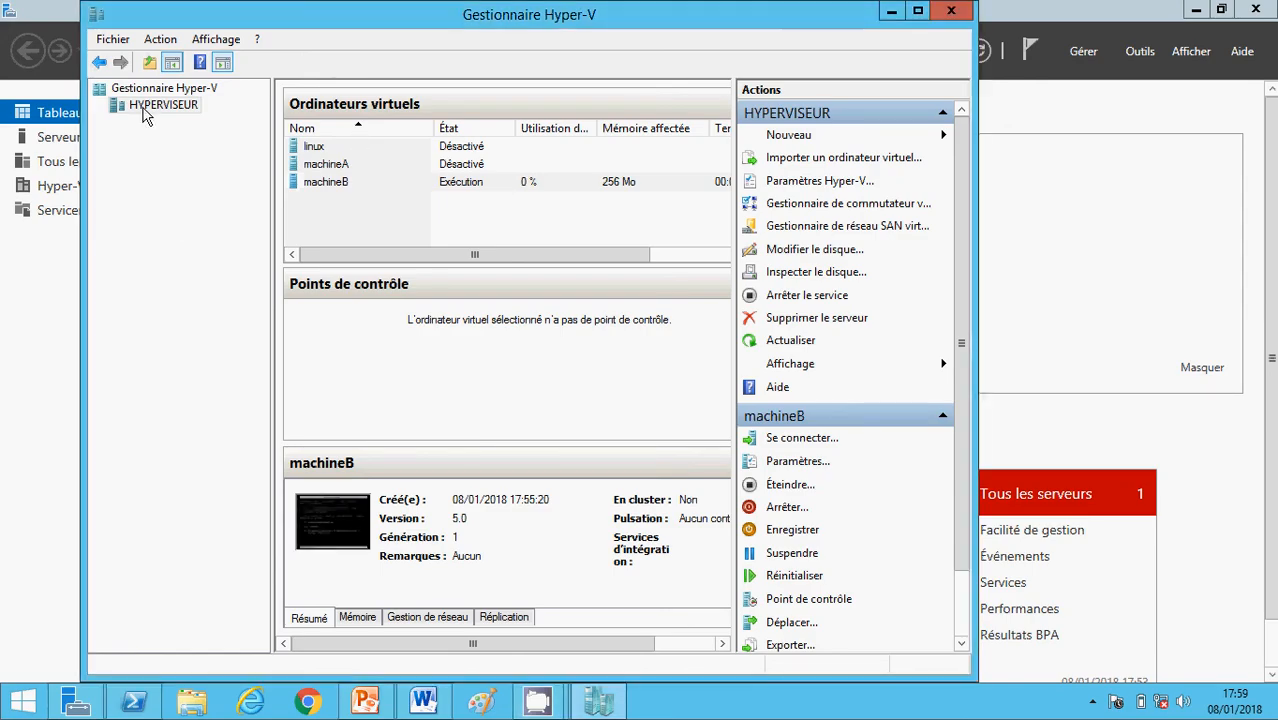
{"action": "right_click", "coordinate": [143, 117]}
{"action": "mouse_move", "coordinate": [222, 120]}
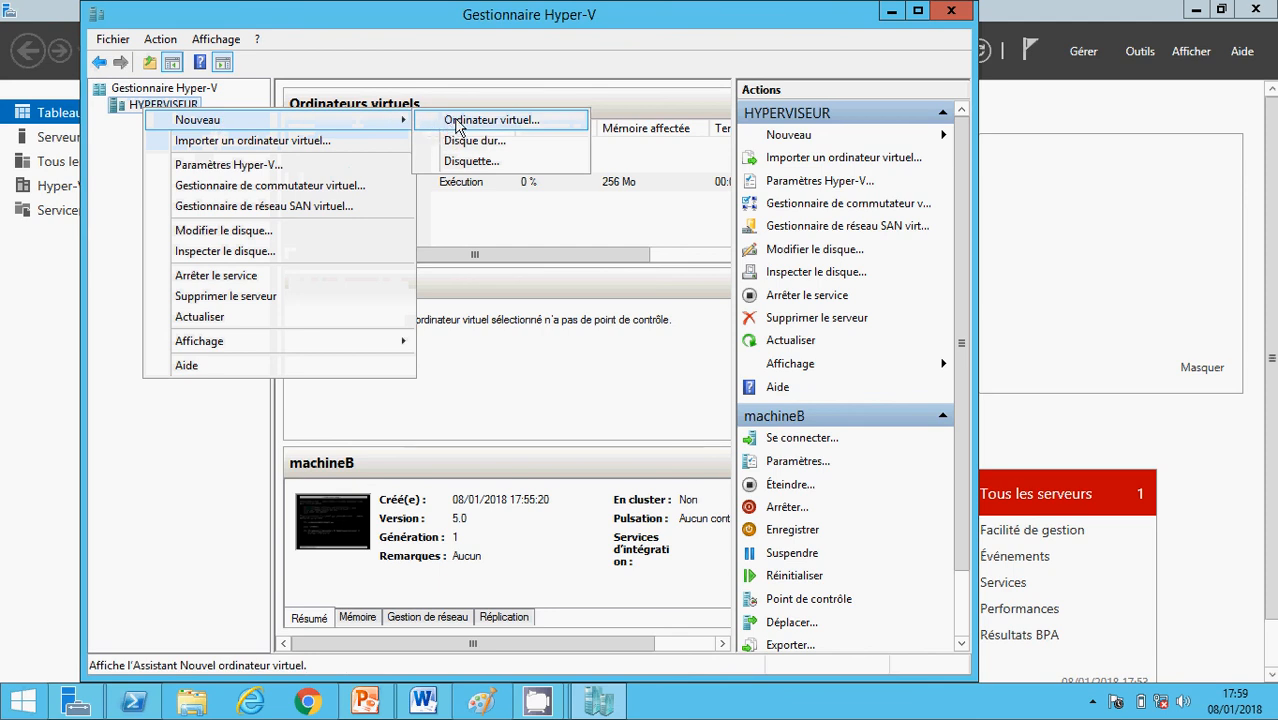
{"action": "left_click", "coordinate": [458, 122]}
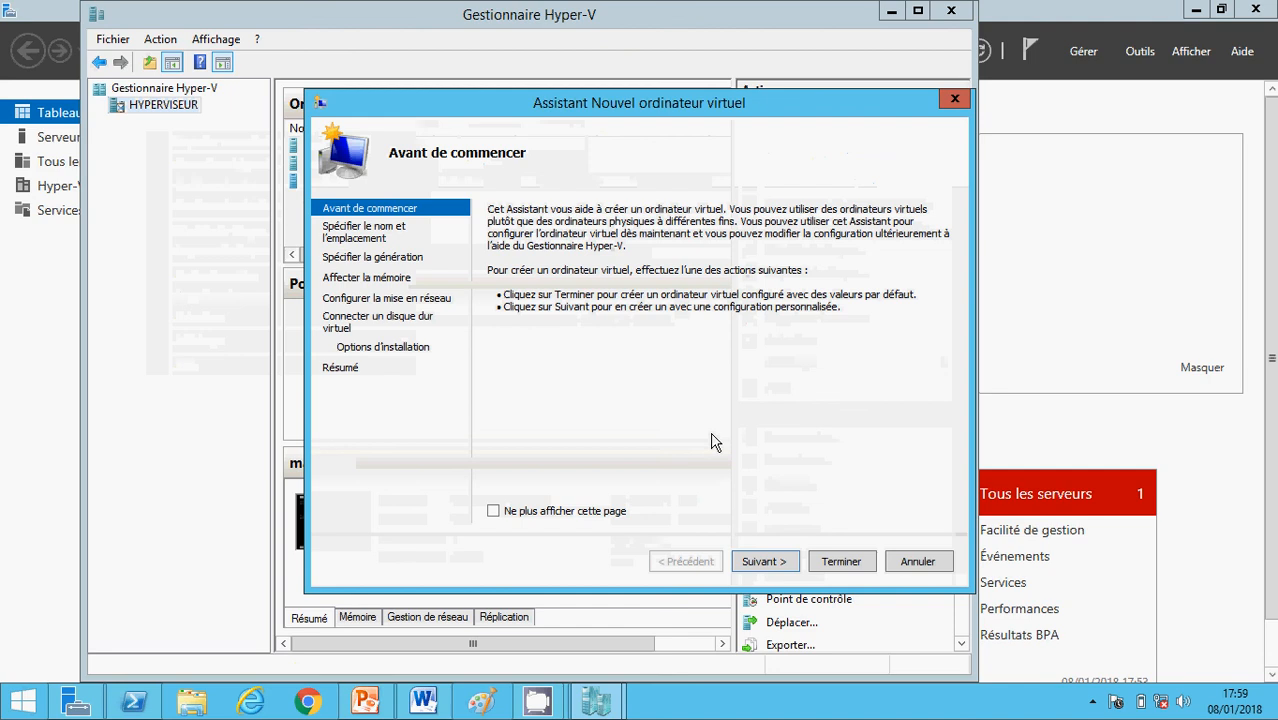
{"action": "left_click", "coordinate": [762, 566]}
{"action": "key", "text": "BackSpace"}
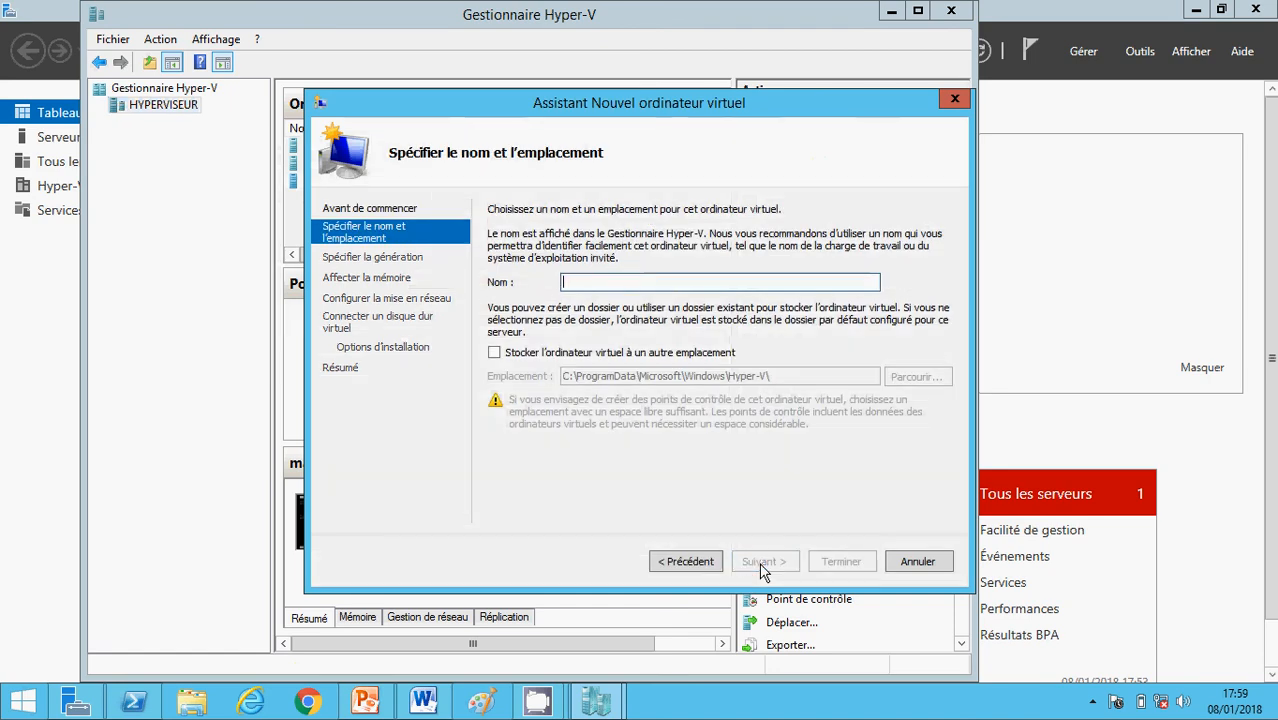
{"action": "type", "text": "serveur"}
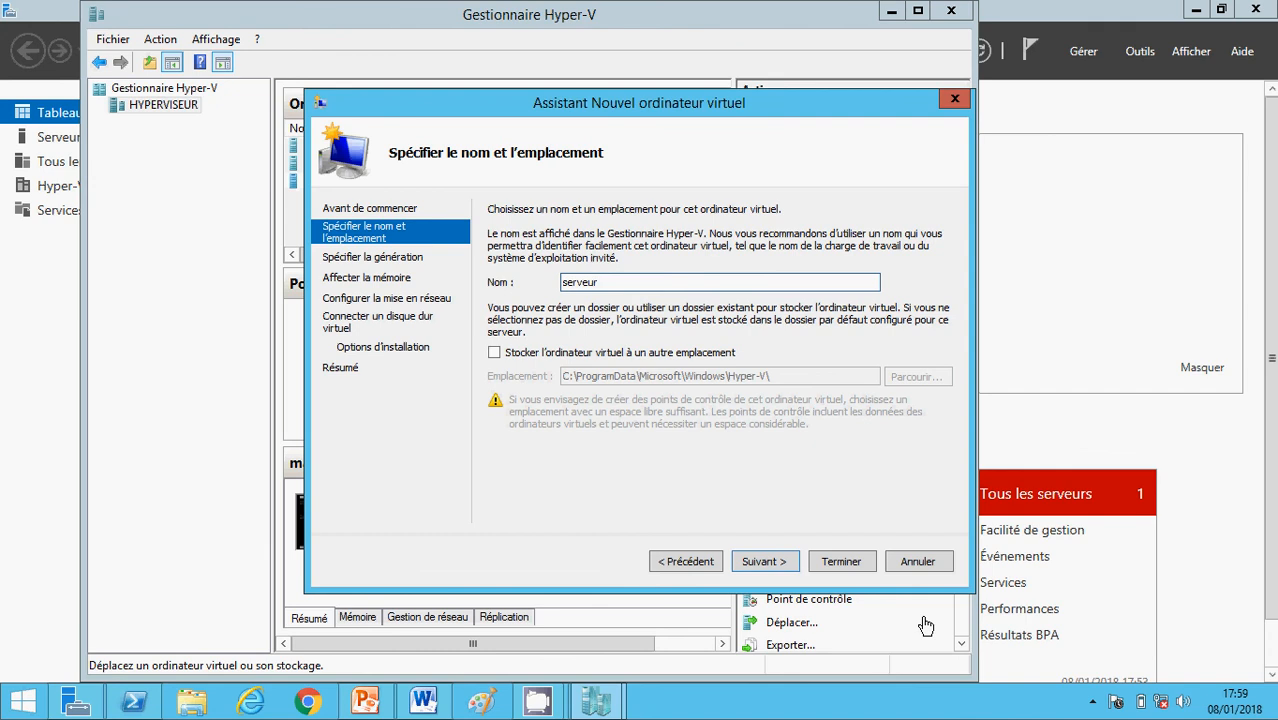
{"action": "left_click", "coordinate": [784, 564]}
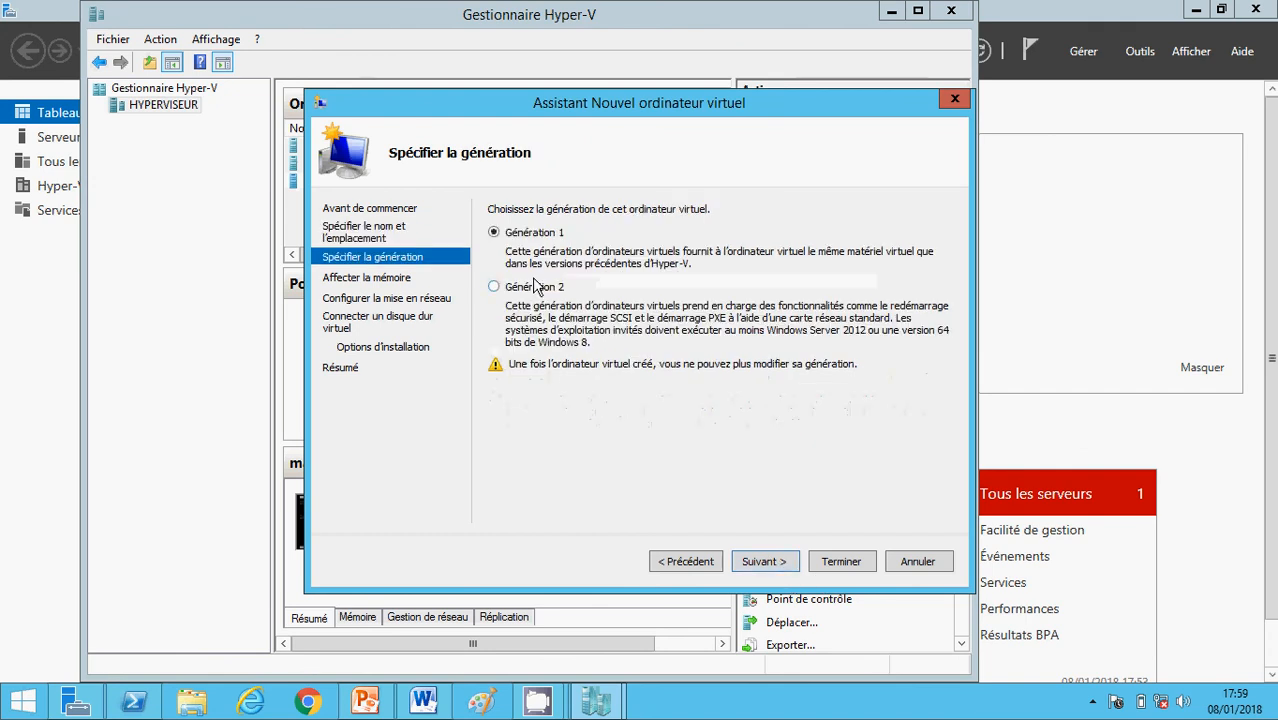
Step: Keep generation 1 and 512 MB of startup memory, enable dynamic memory, and leave the network adapter unconnected
{"action": "left_click", "coordinate": [756, 561]}
{"action": "left_click", "coordinate": [494, 282]}
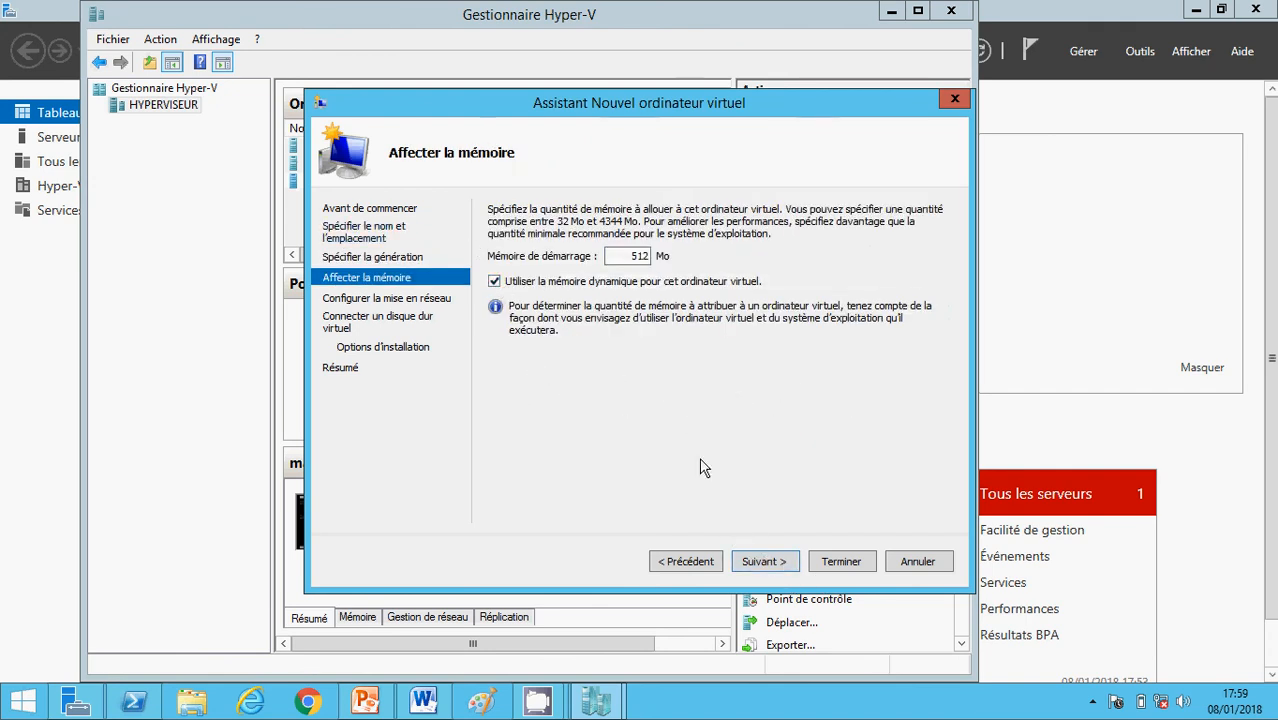
{"action": "left_click", "coordinate": [757, 563]}
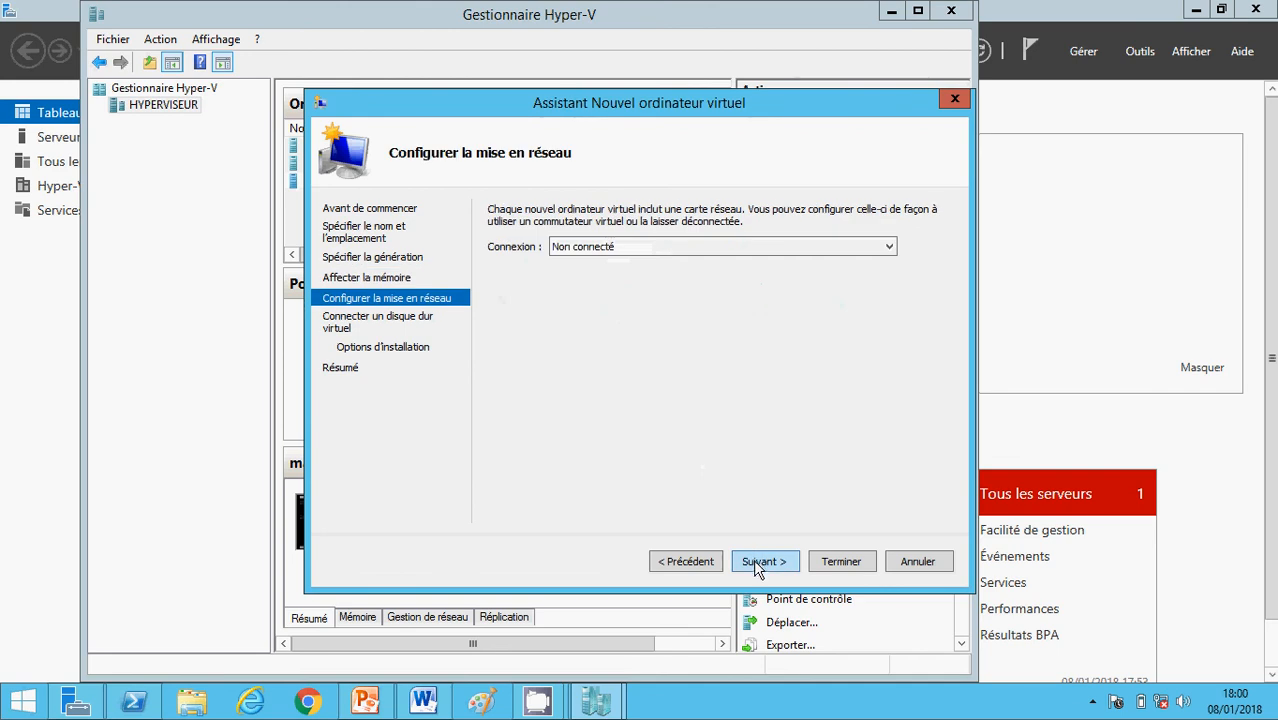
{"action": "left_click", "coordinate": [757, 563]}
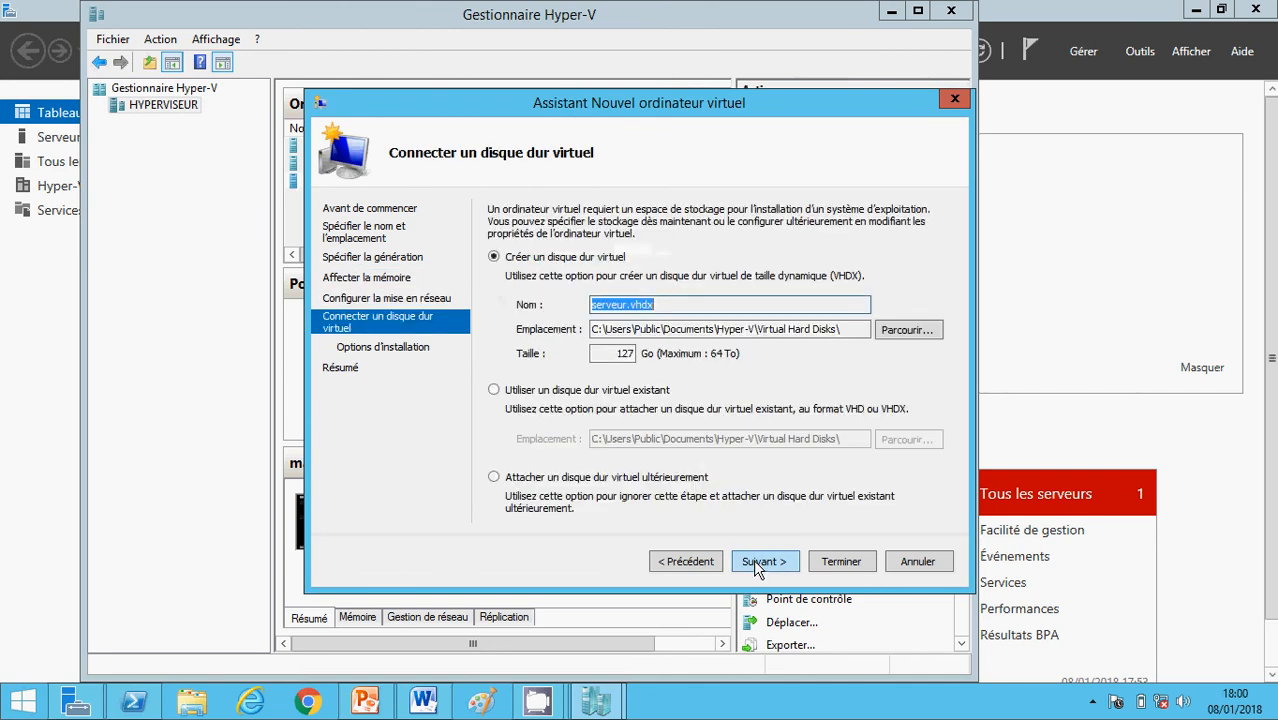
Step: Name the new virtual hard disk serveur1.vhdx
{"action": "left_click", "coordinate": [626, 306]}
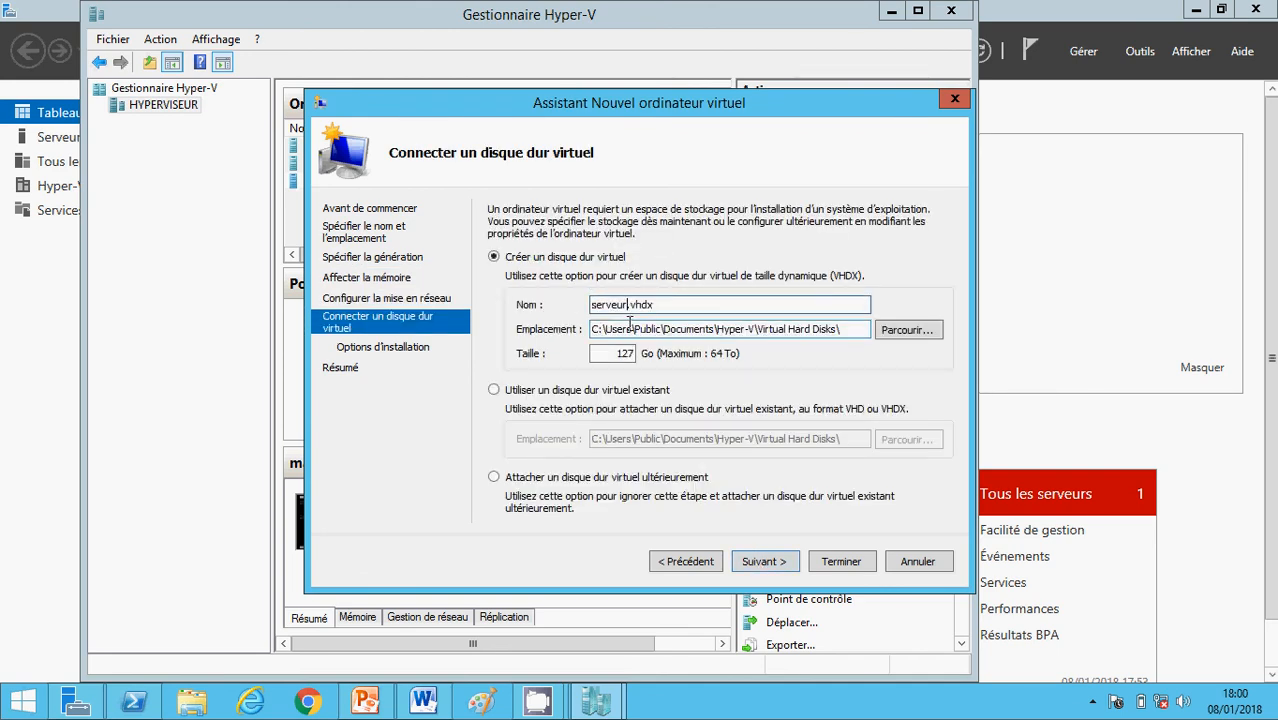
{"action": "type", "text": "A"}
{"action": "key", "text": "BackSpace"}
{"action": "type", "text": "1"}
{"action": "left_click", "coordinate": [766, 561]}
{"action": "left_click", "coordinate": [706, 561]}
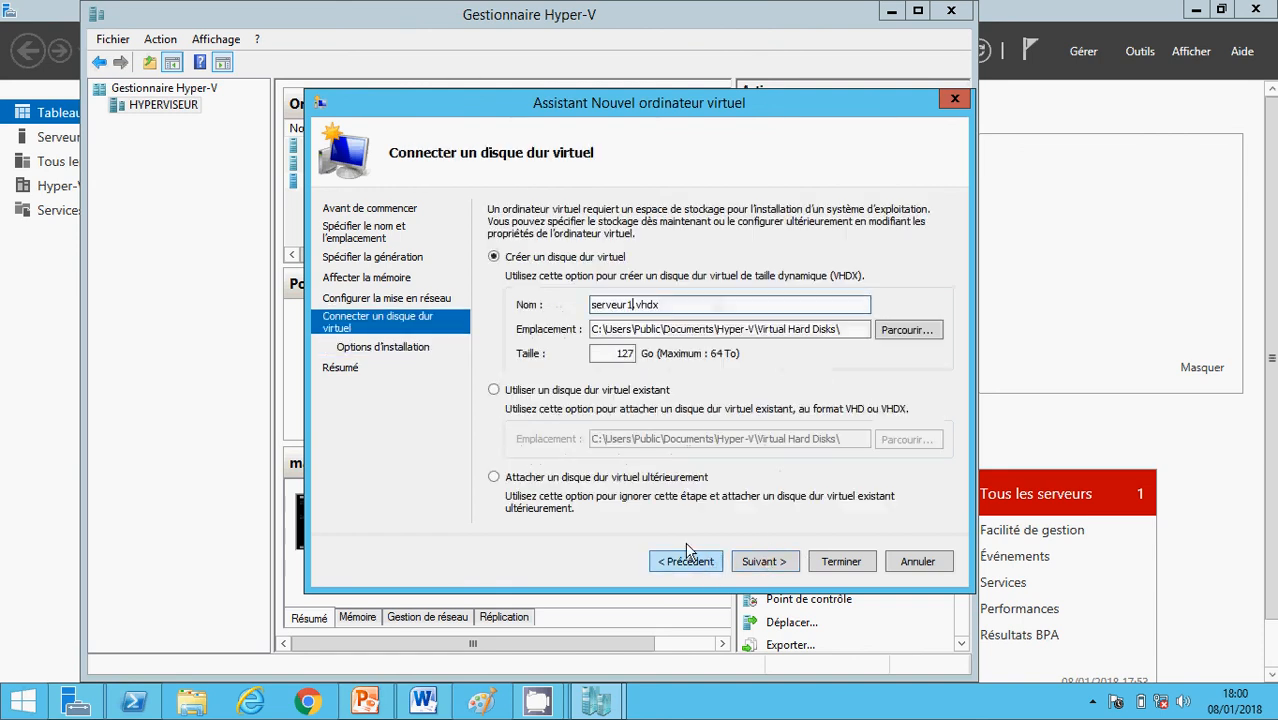
Step: Set the new virtual hard disk's size to 20 GB
{"action": "left_click", "coordinate": [608, 353]}
{"action": "key", "text": "Delete"}
{"action": "key", "text": "Delete"}
{"action": "key", "text": "Delete"}
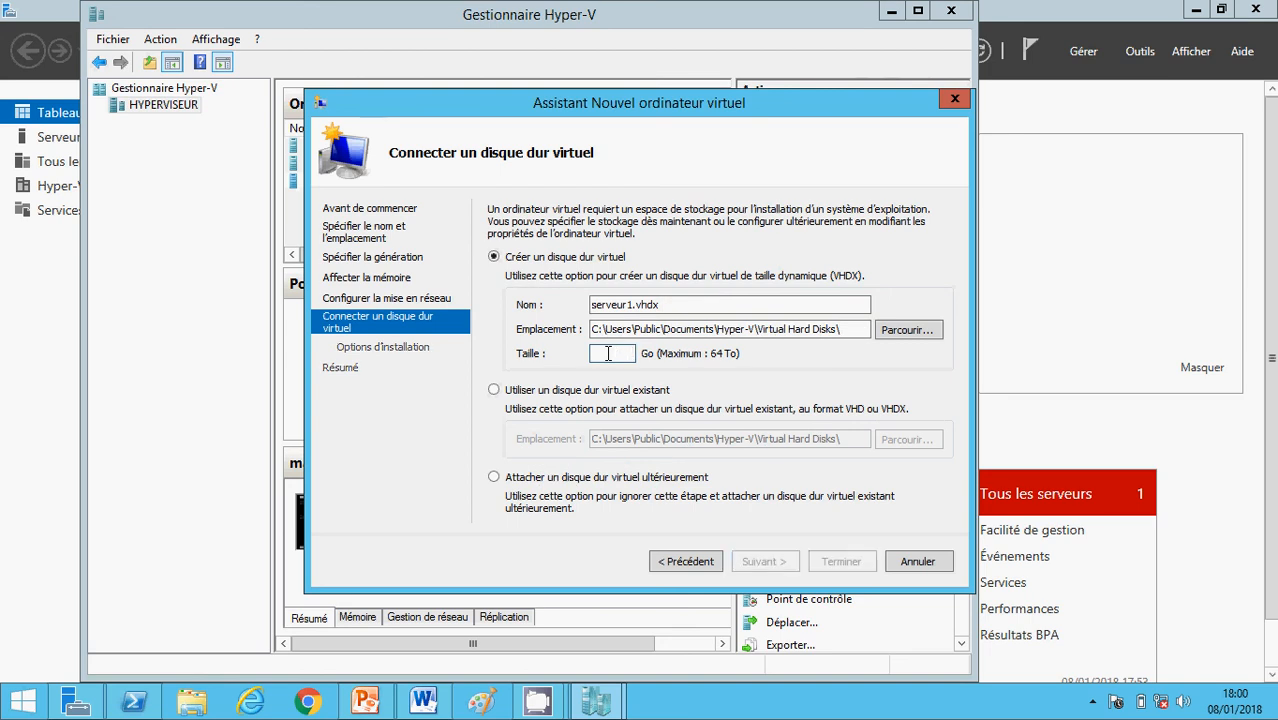
{"action": "type", "text": "1"}
{"action": "key", "text": "BackSpace"}
{"action": "type", "text": "20"}
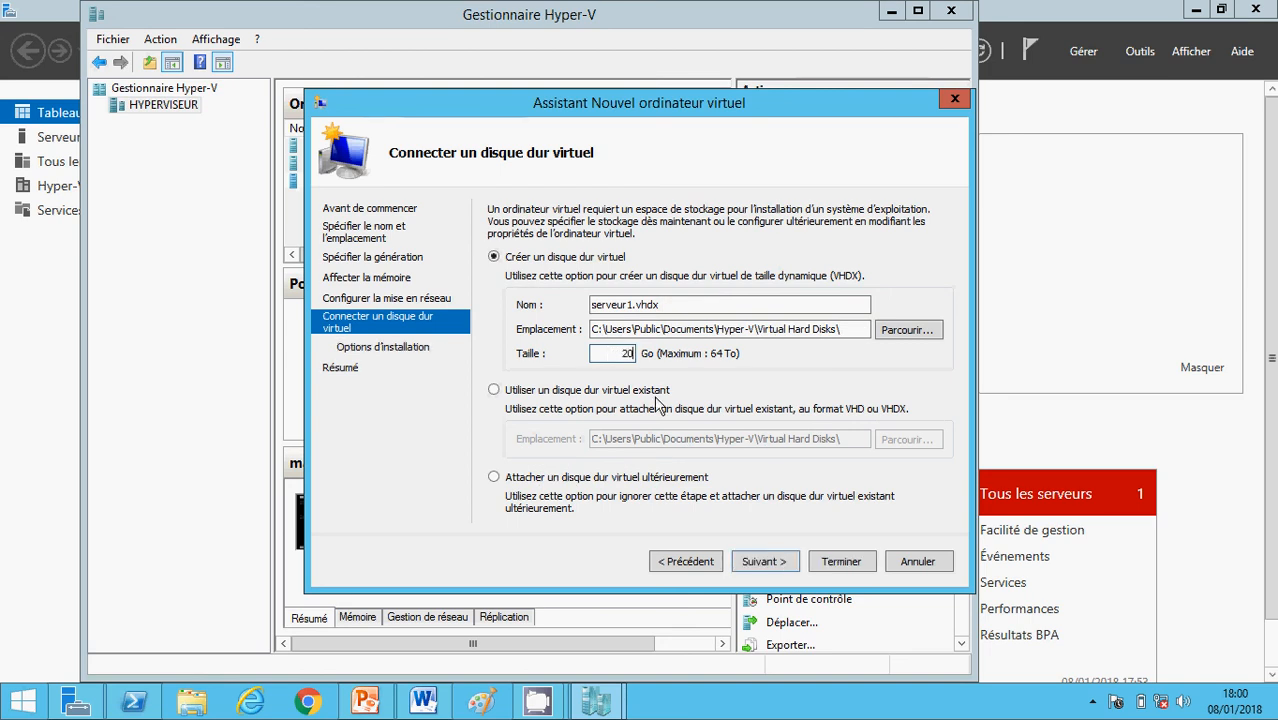
Step: Keep the option to install an operating system later and finish creating the serveur virtual machine
{"action": "left_click", "coordinate": [765, 565]}
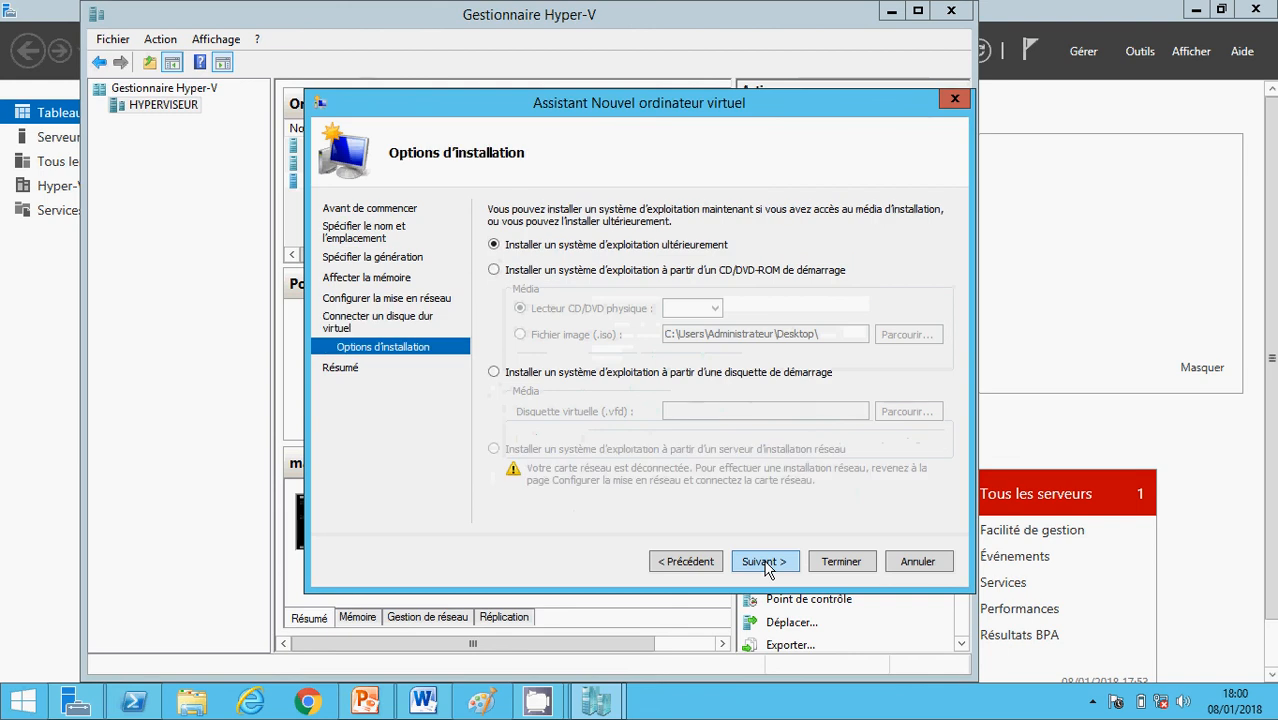
{"action": "left_click", "coordinate": [766, 566]}
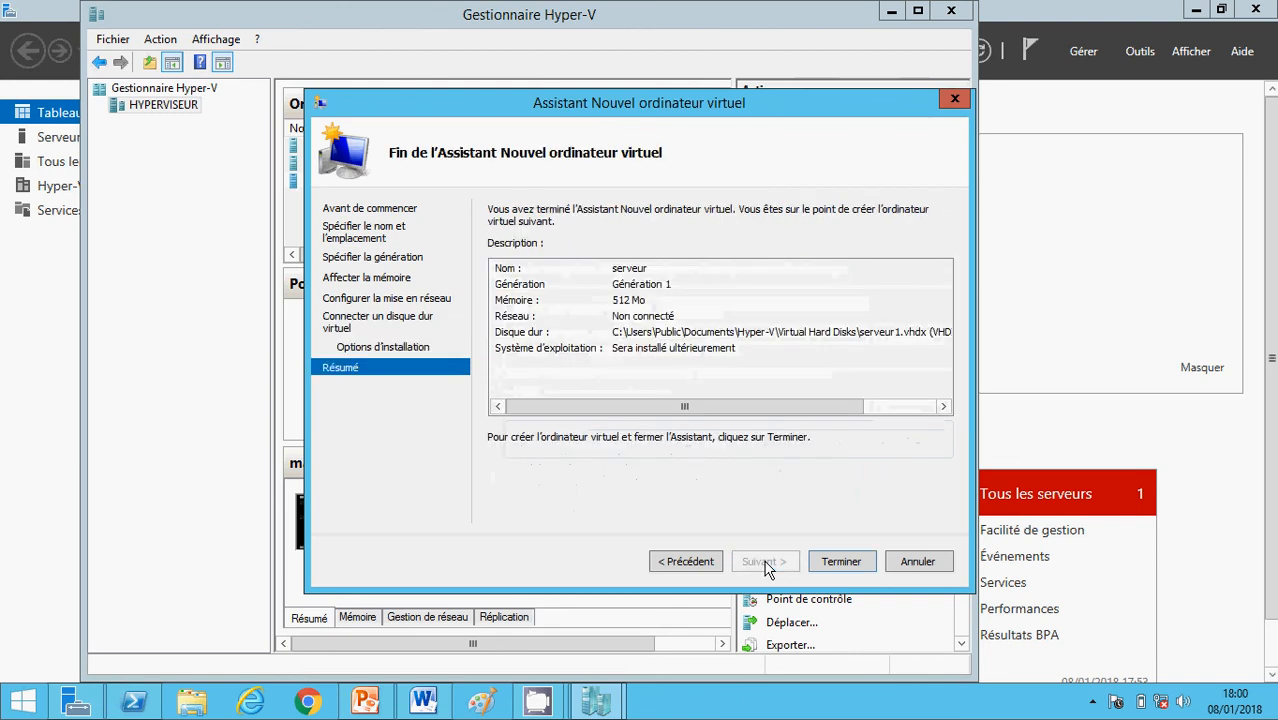
{"action": "left_click", "coordinate": [830, 561]}
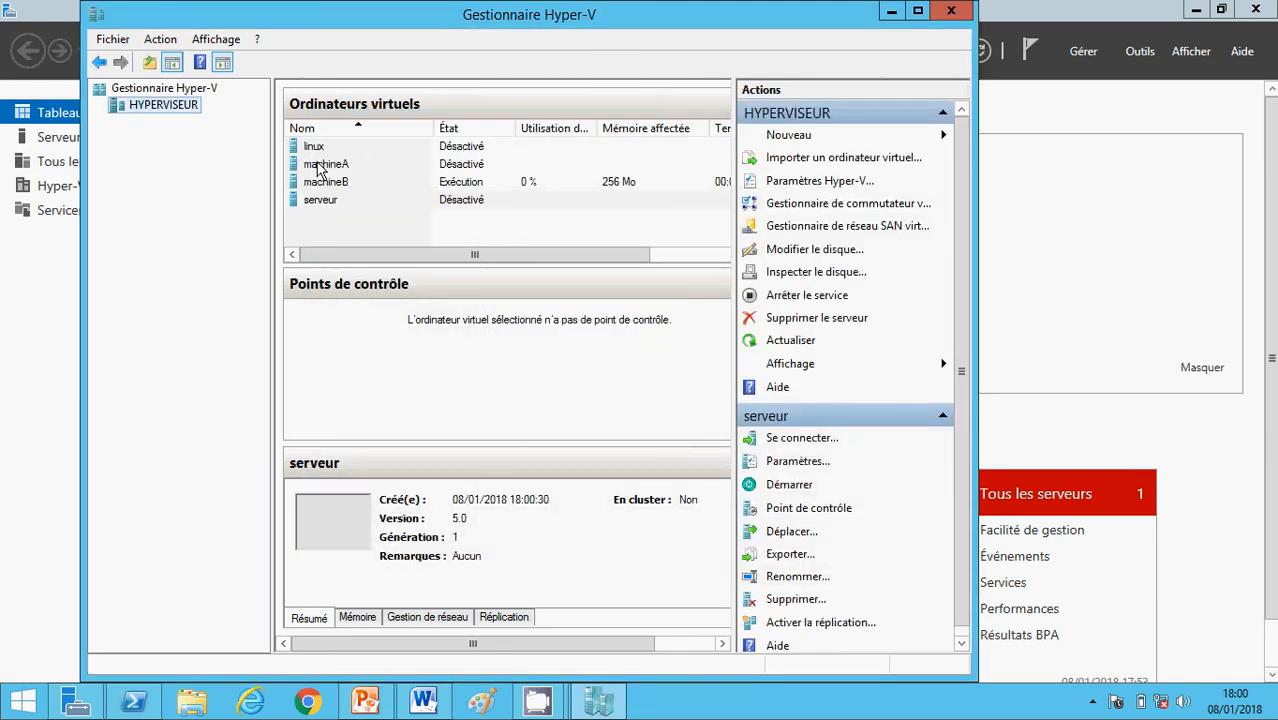
Step: Load the fr_windows_server_2012_r2_x64_dvd_2707985 image file from the desktop into the serveur virtual machine's DVD drive and apply the settings
{"action": "left_click", "coordinate": [320, 200]}
{"action": "right_click", "coordinate": [320, 201]}
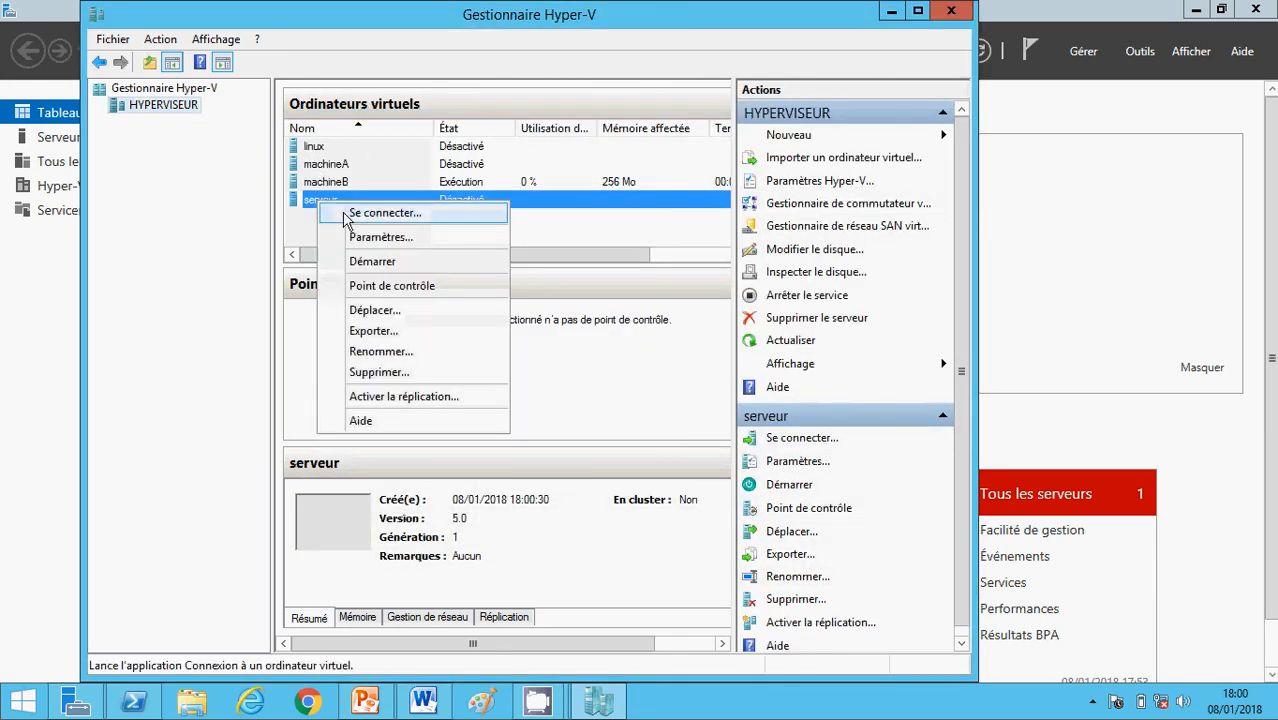
{"action": "left_click", "coordinate": [365, 237]}
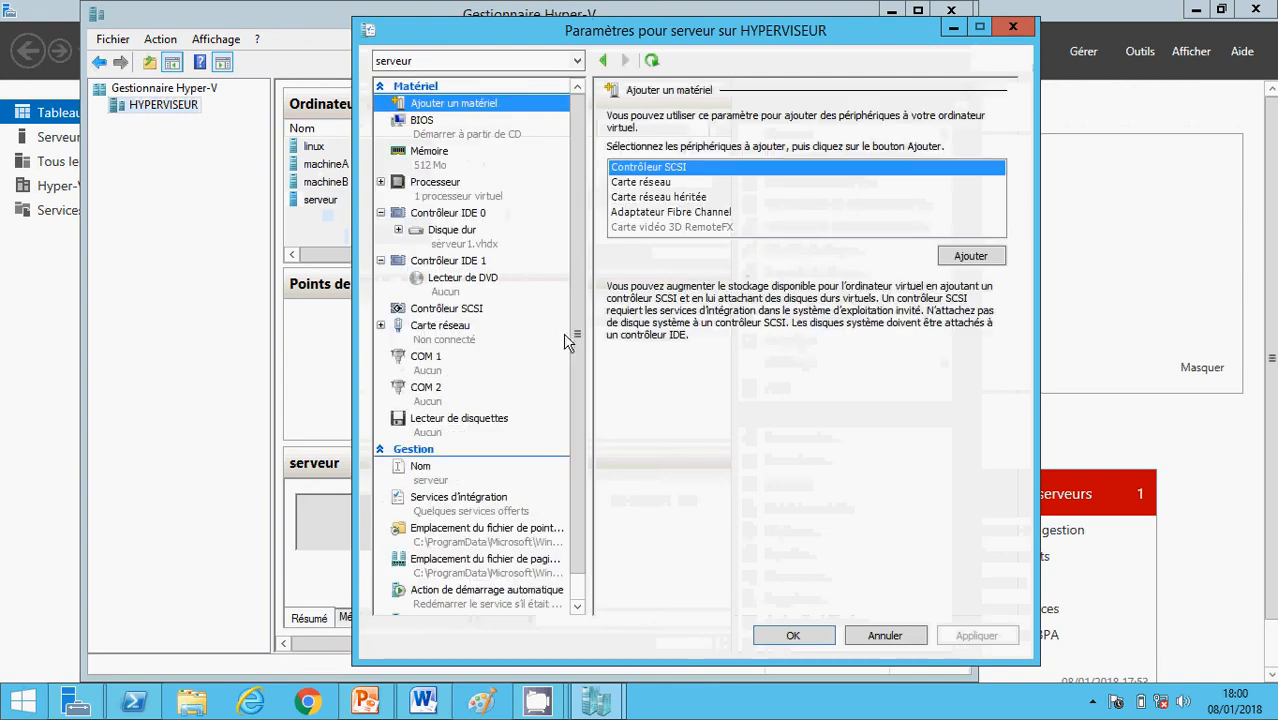
{"action": "left_click", "coordinate": [446, 280]}
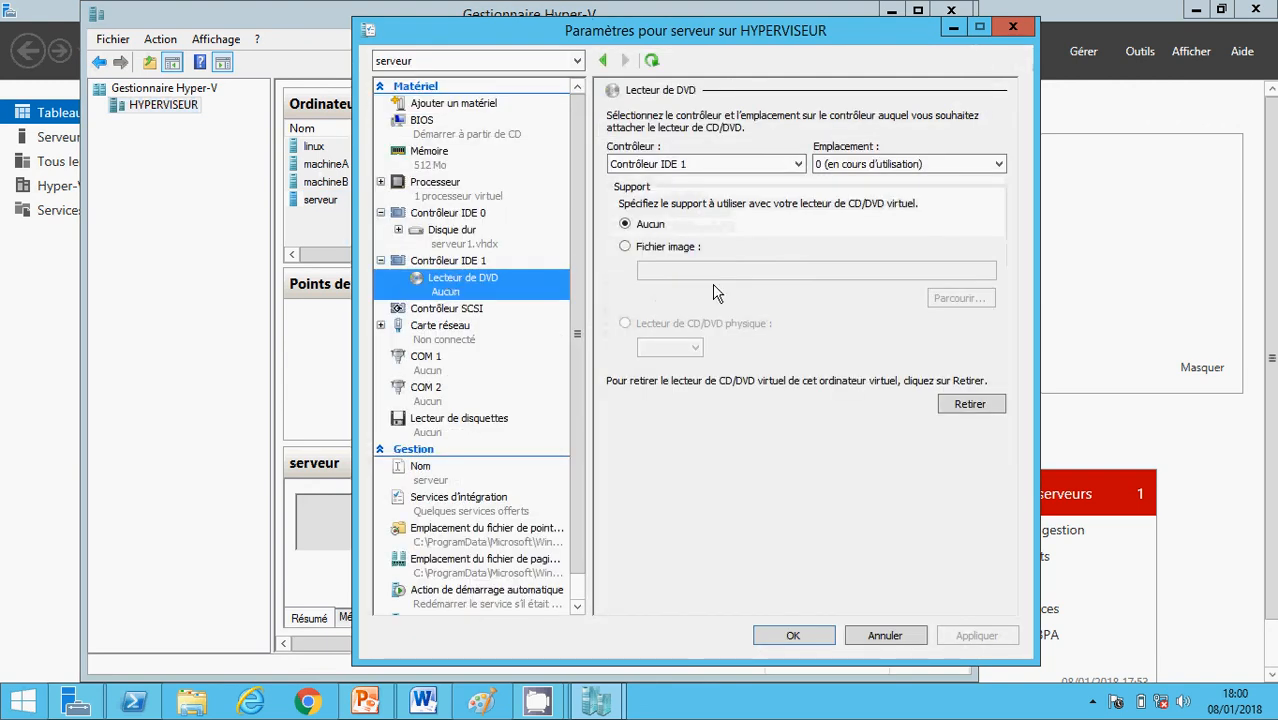
{"action": "left_click", "coordinate": [625, 246]}
{"action": "left_click", "coordinate": [956, 300]}
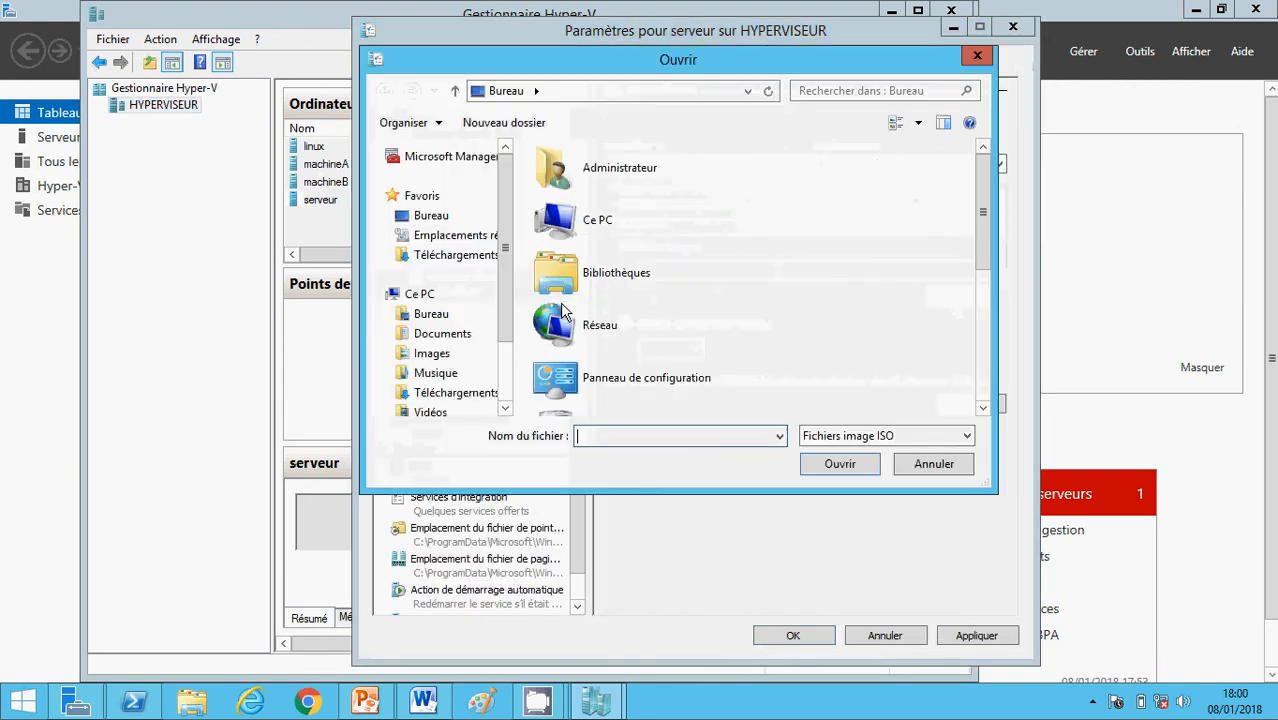
{"action": "left_click", "coordinate": [430, 216]}
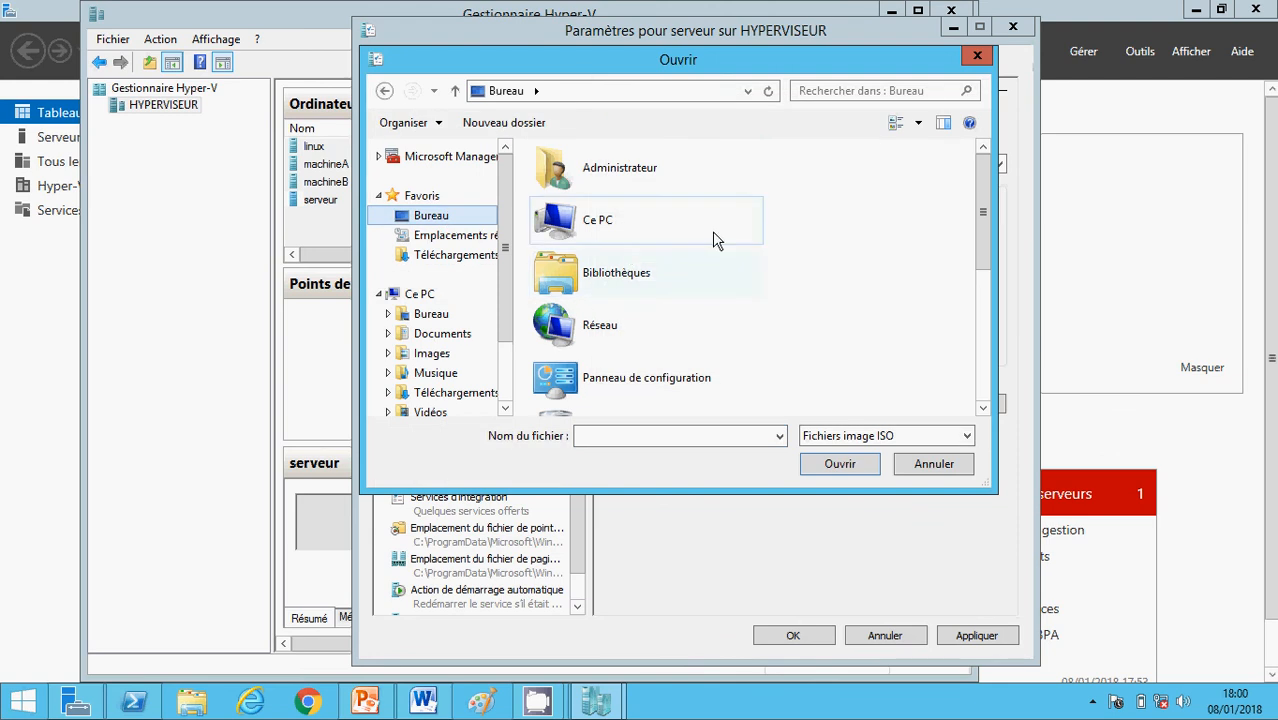
{"action": "left_click_drag", "start_coordinate": [977, 211], "coordinate": [988, 335]}
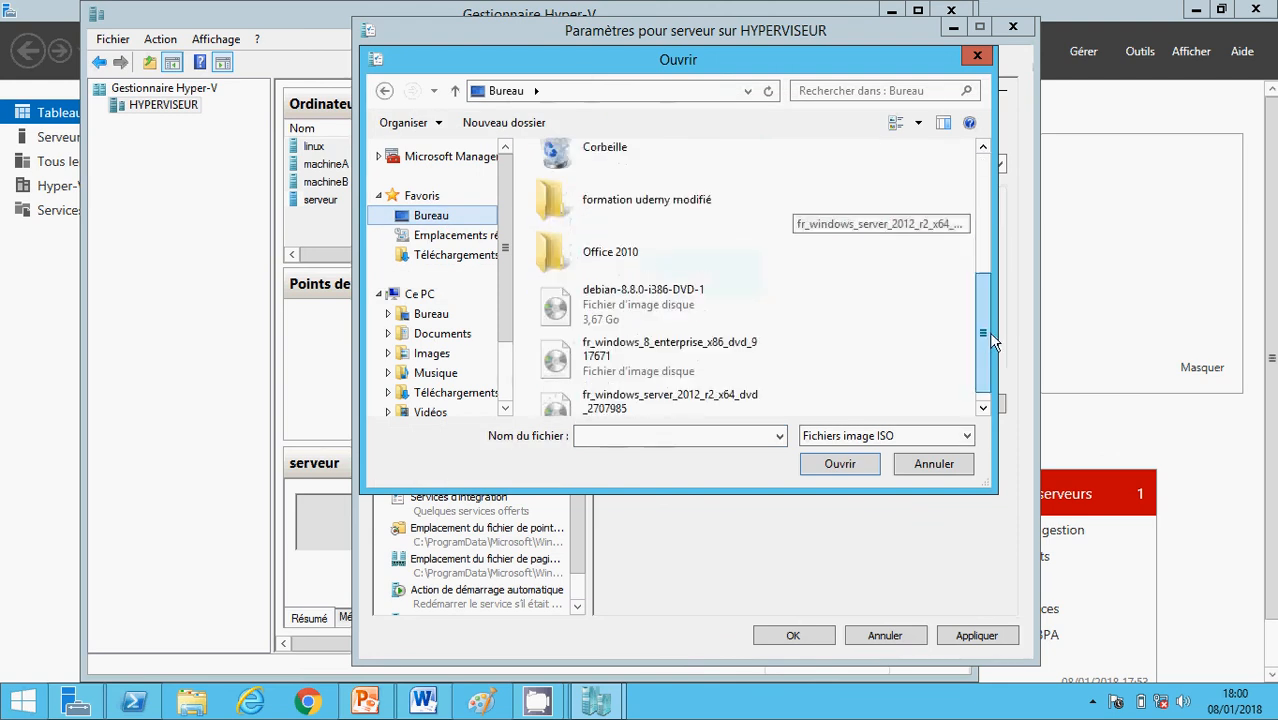
{"action": "left_click", "coordinate": [745, 402]}
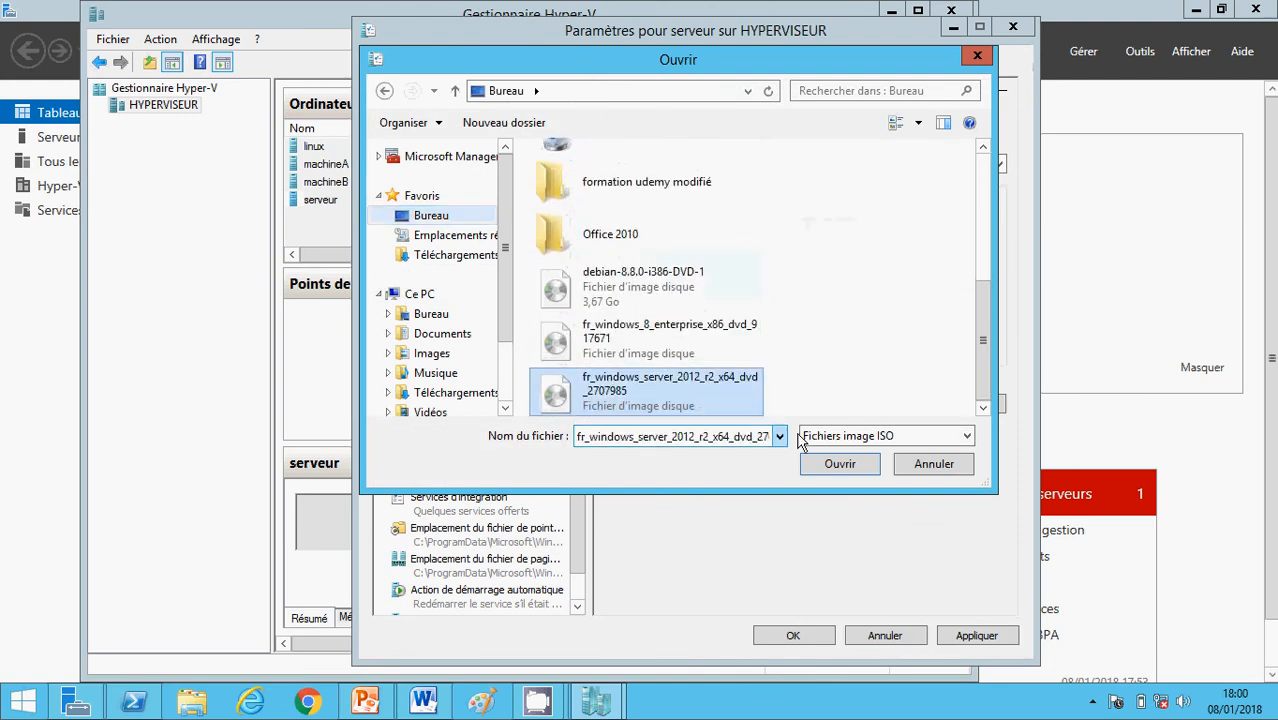
{"action": "left_click", "coordinate": [836, 466]}
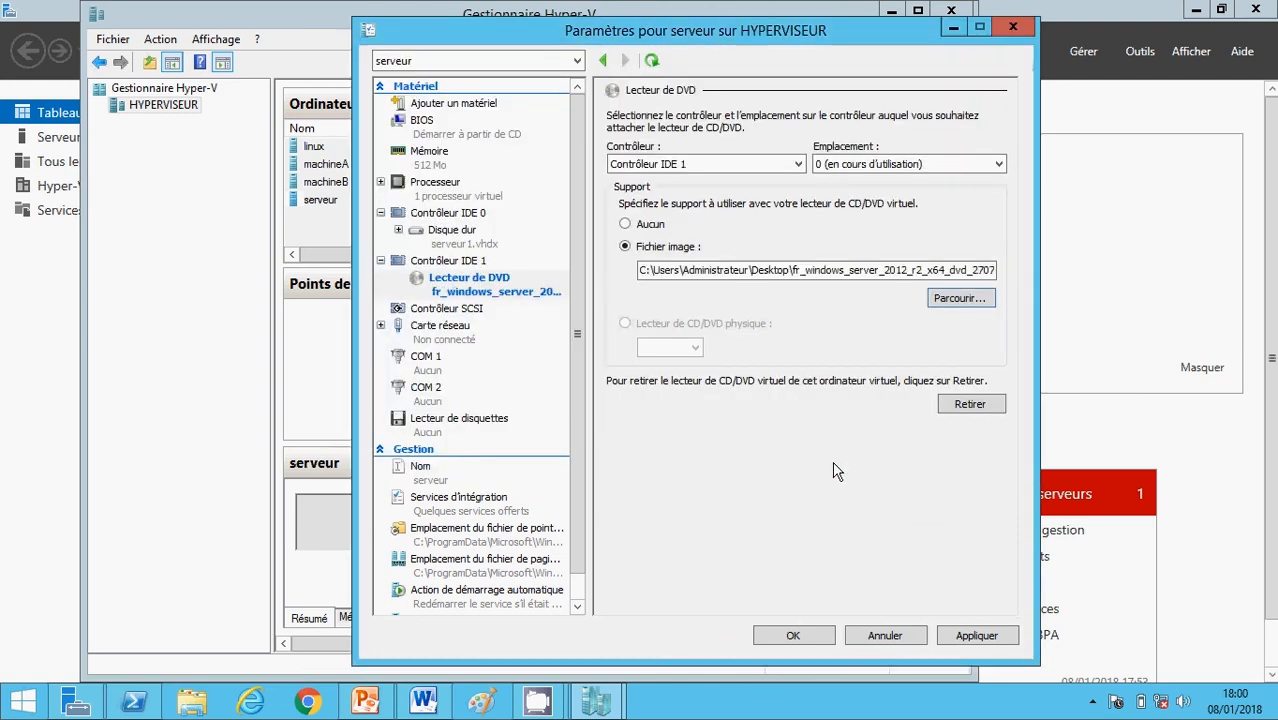
{"action": "left_click", "coordinate": [977, 638]}
{"action": "left_click", "coordinate": [793, 636]}
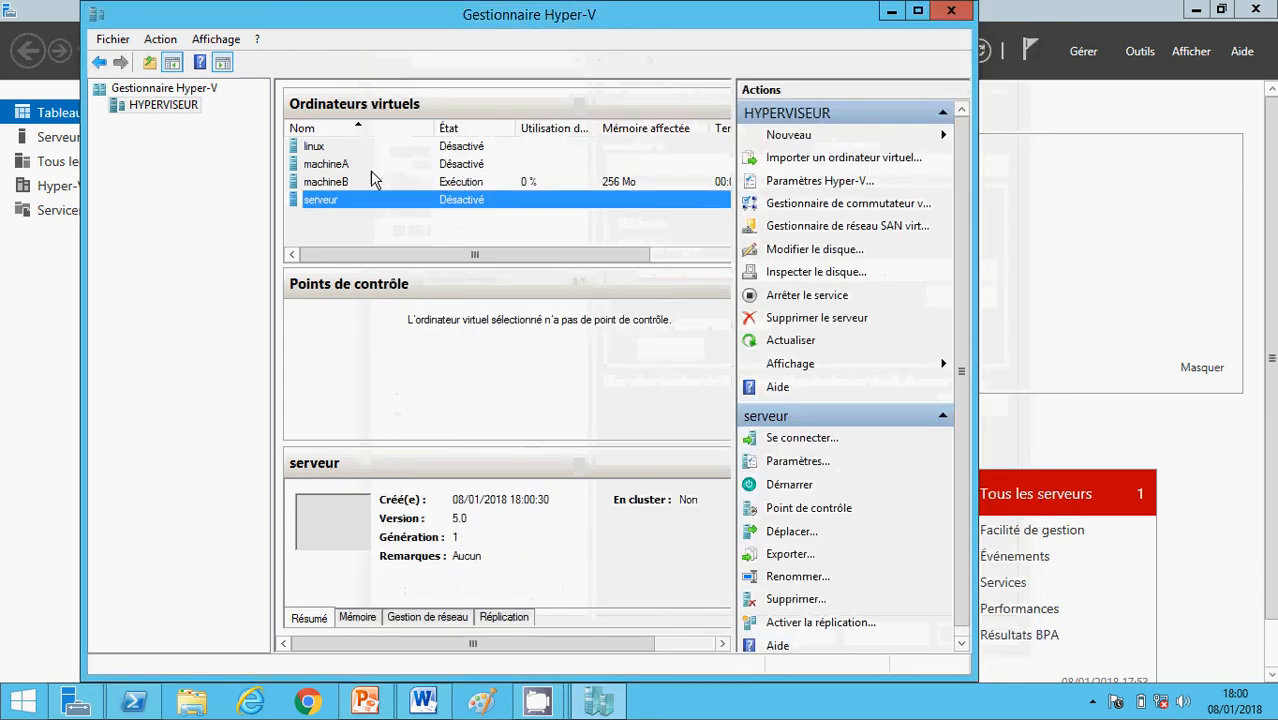
Step: Connect to the serveur virtual machine, start it and switch its console to full-screen mode
{"action": "right_click", "coordinate": [371, 200]}
{"action": "left_click", "coordinate": [395, 207]}
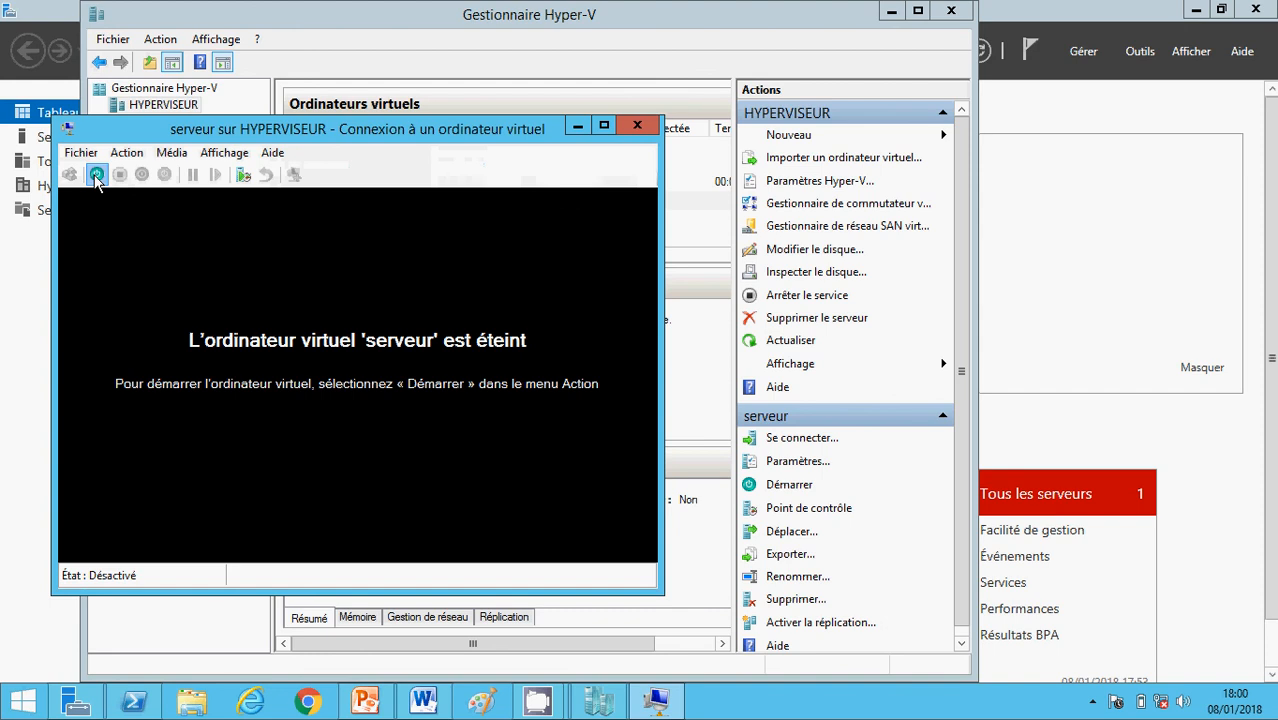
{"action": "left_click", "coordinate": [96, 176]}
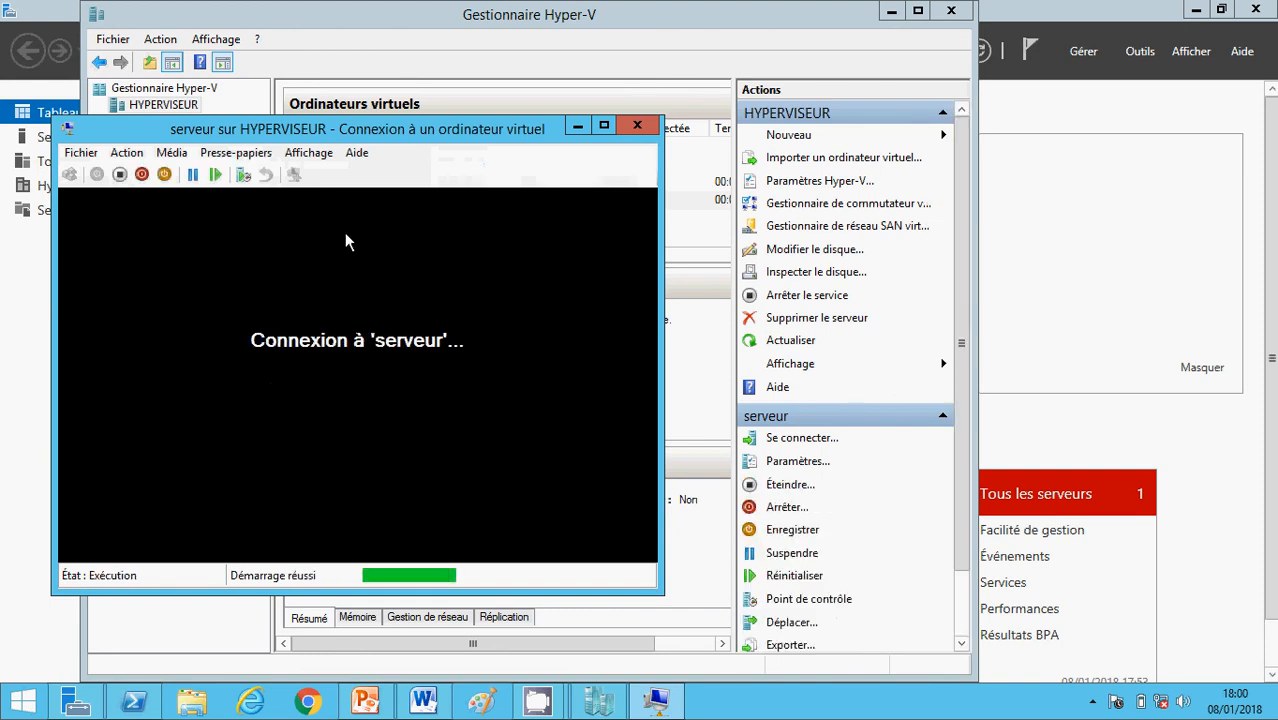
{"action": "left_click", "coordinate": [308, 153]}
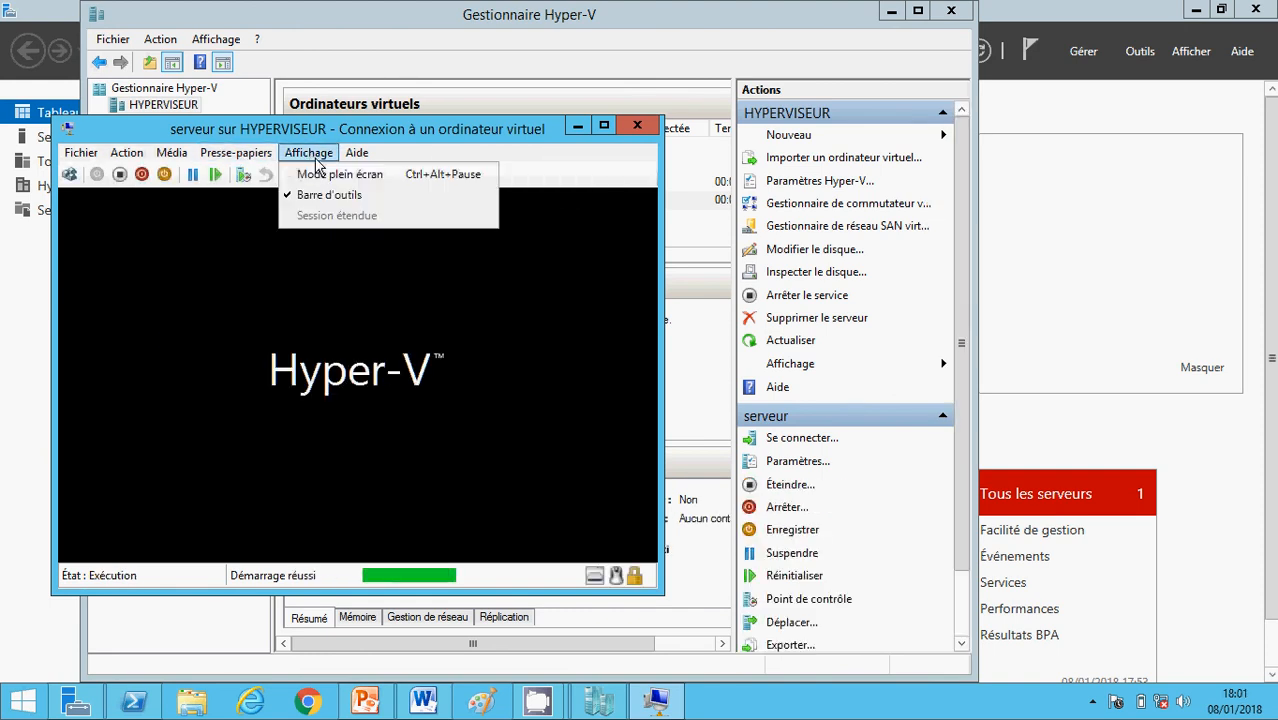
{"action": "left_click", "coordinate": [297, 171]}
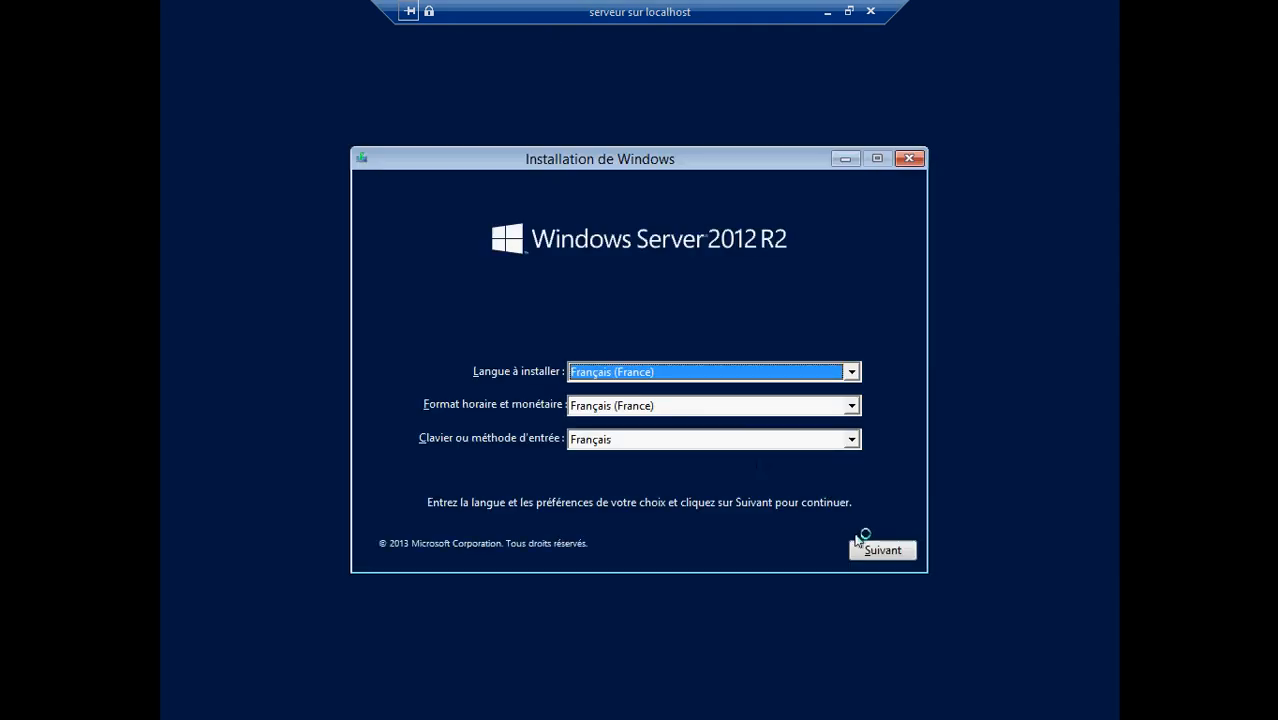
Step: Minimize the serveur console and examine the integration services offered in that virtual machine's settings
{"action": "left_click", "coordinate": [827, 12]}
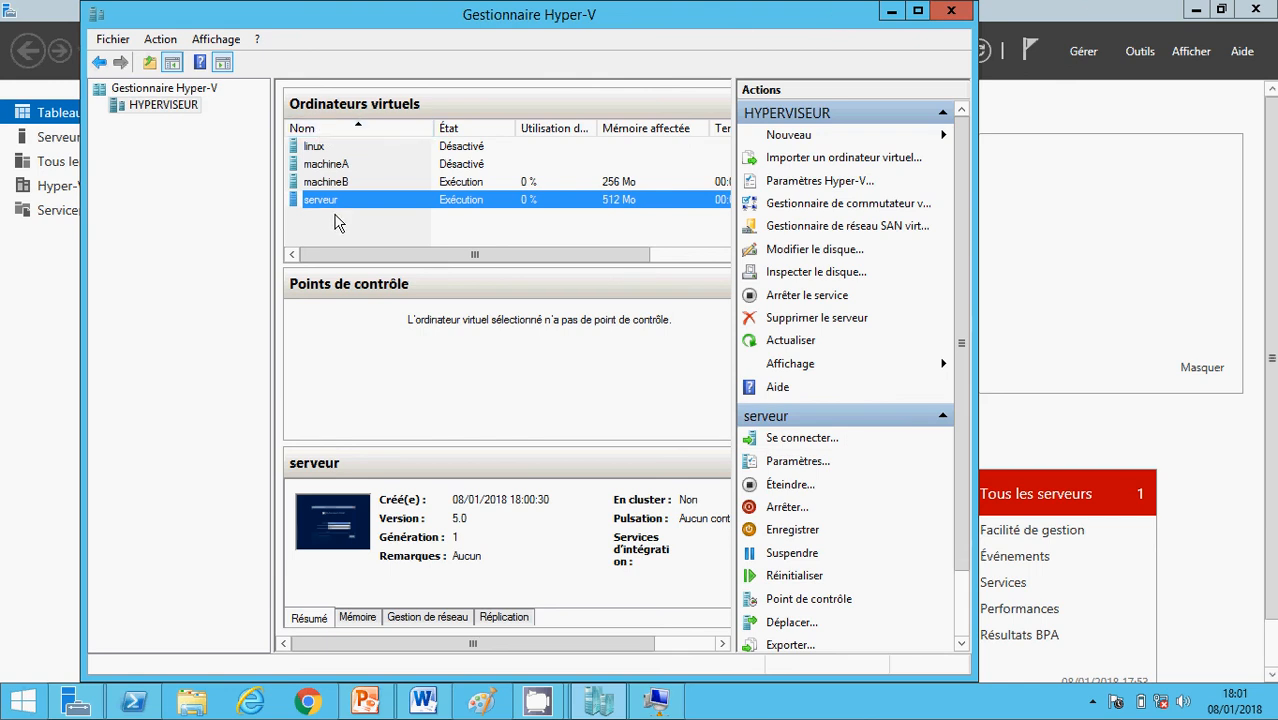
{"action": "right_click", "coordinate": [340, 205]}
{"action": "right_click", "coordinate": [361, 203]}
{"action": "left_click", "coordinate": [412, 244]}
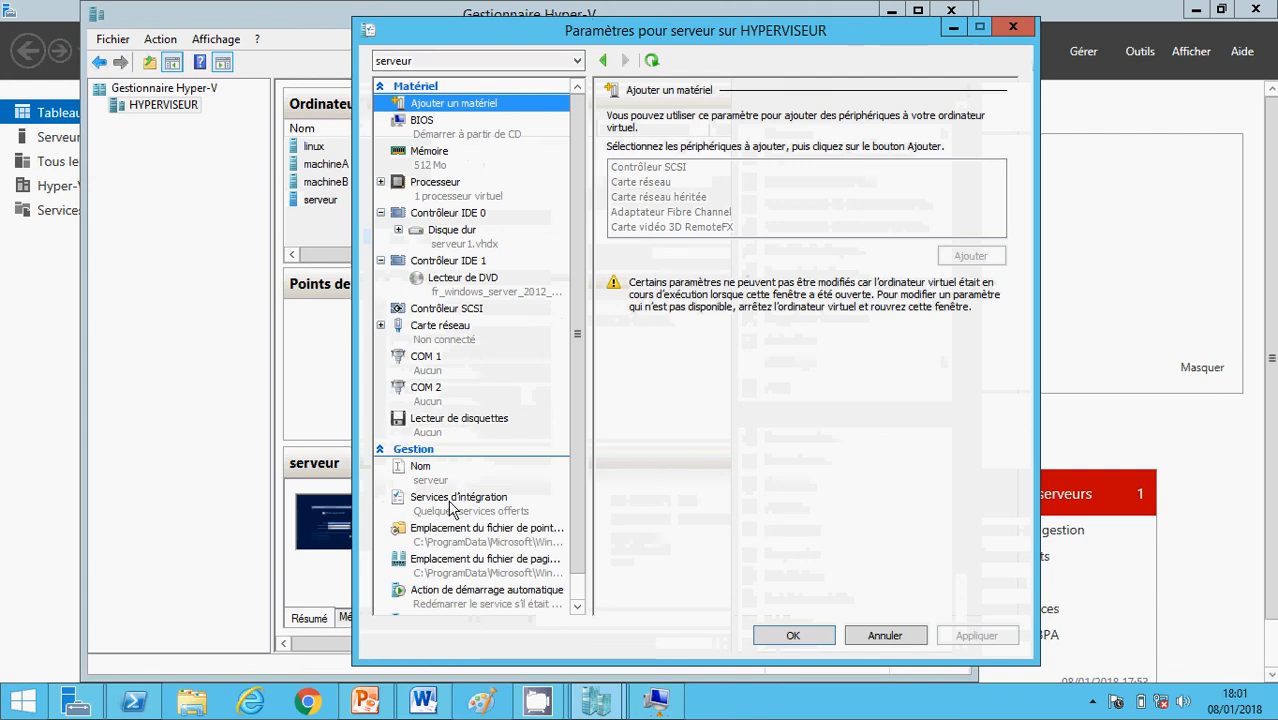
{"action": "left_click", "coordinate": [455, 505]}
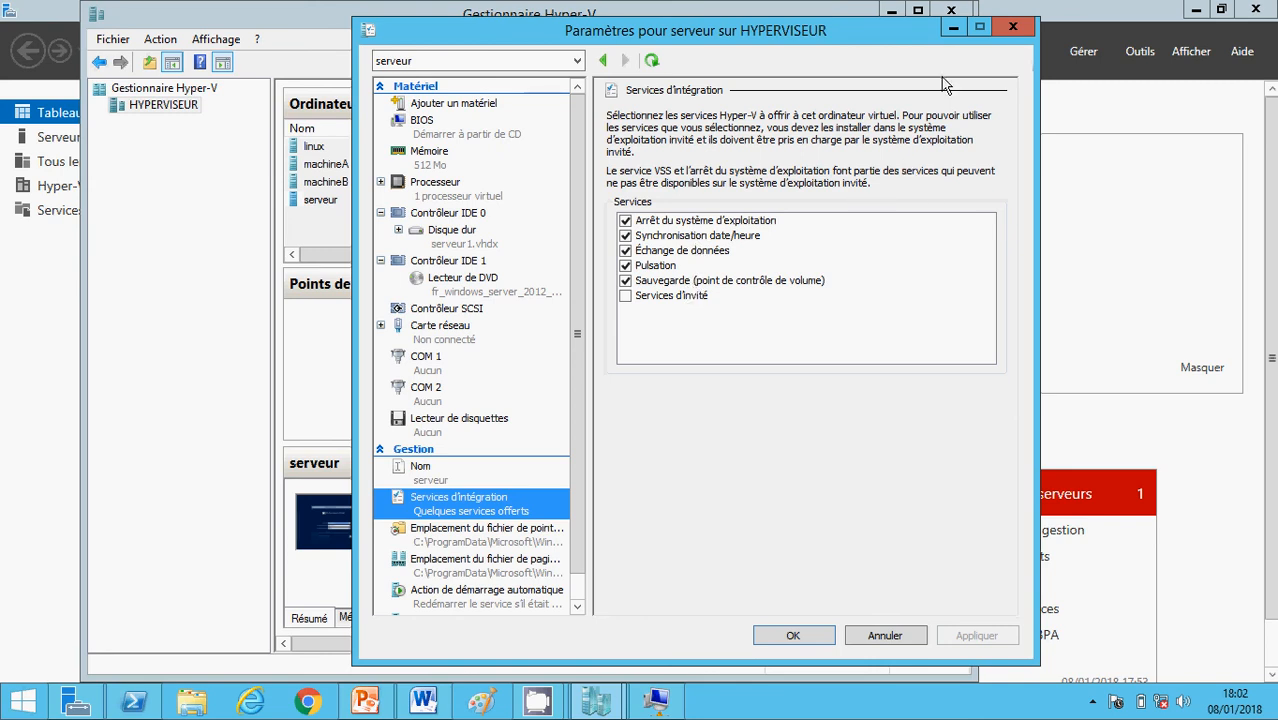
{"action": "left_click", "coordinate": [952, 29]}
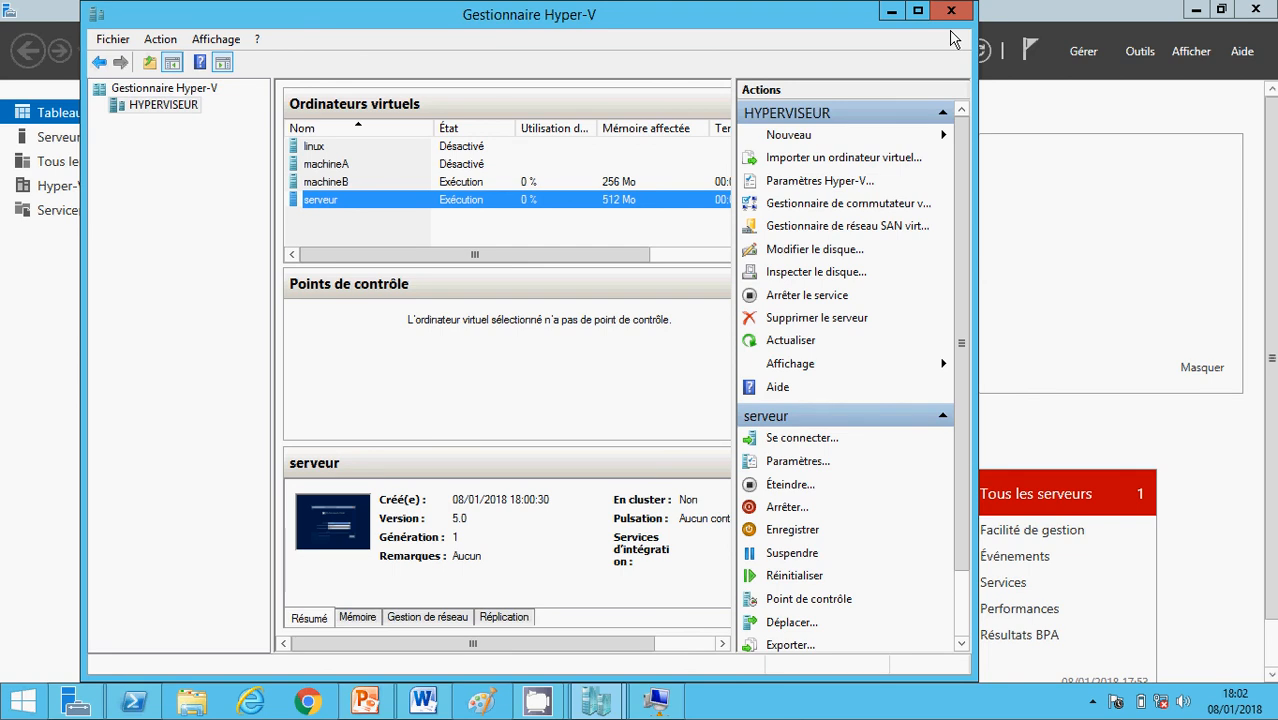
Step: Minimize Hyper-V Manager and Server Manager, and view the promotion document in Word before minimizing it
{"action": "left_click", "coordinate": [890, 11]}
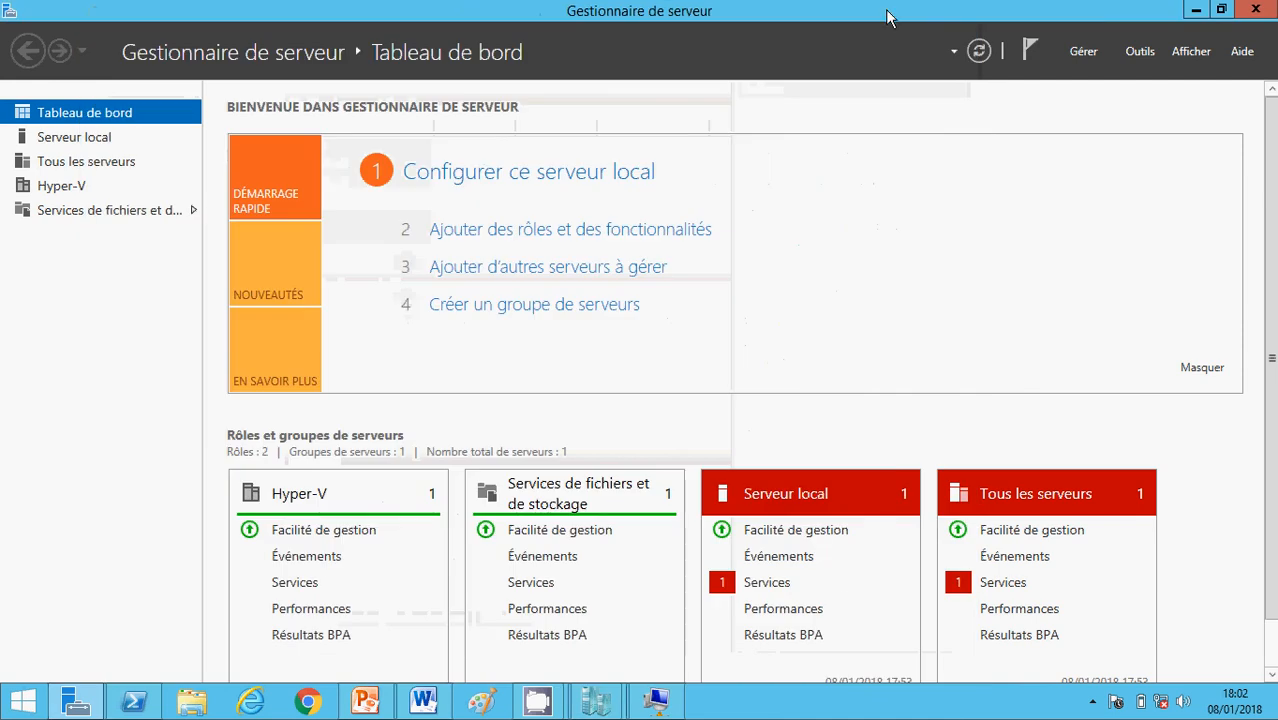
{"action": "left_click", "coordinate": [1193, 12]}
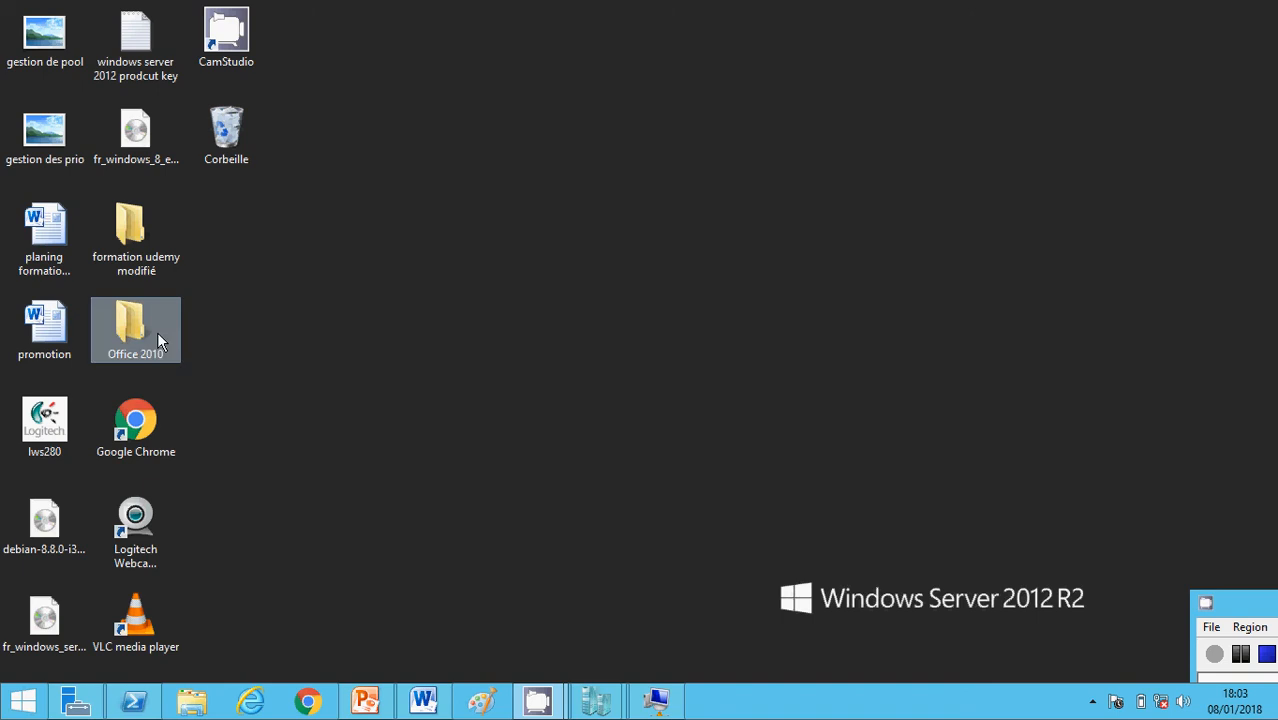
{"action": "left_click", "coordinate": [428, 703]}
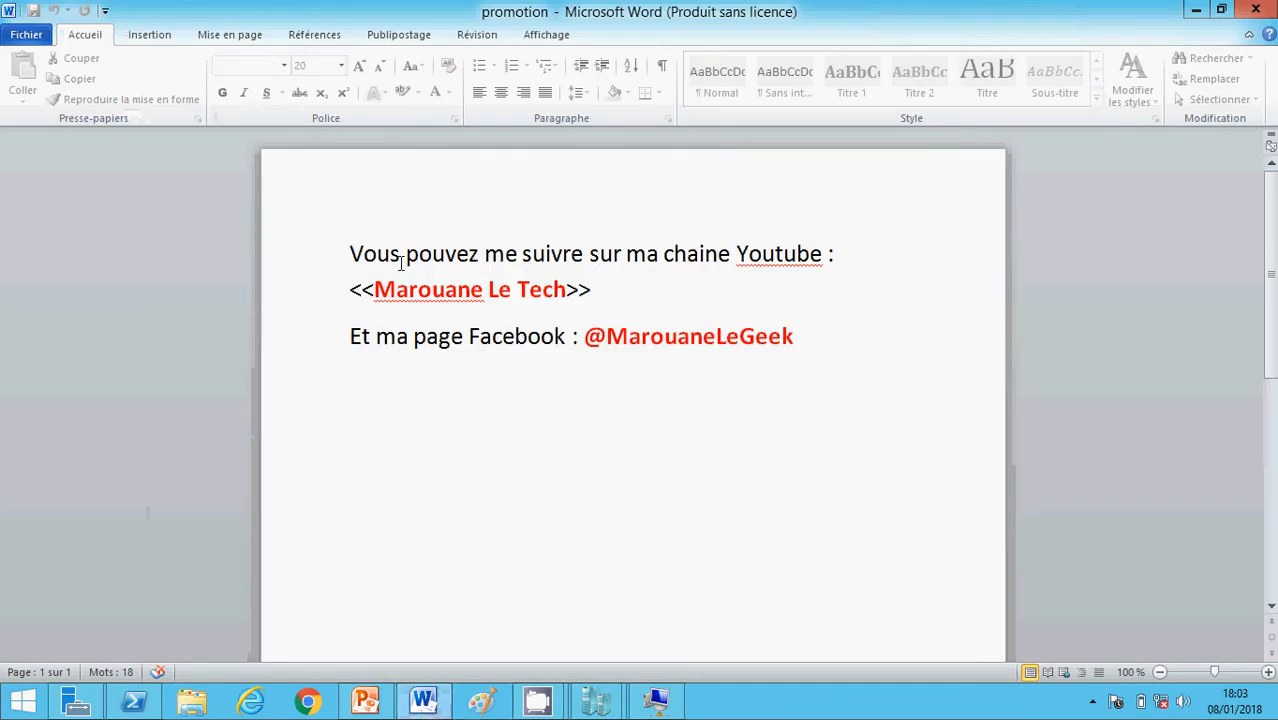
{"action": "left_click", "coordinate": [1203, 14]}
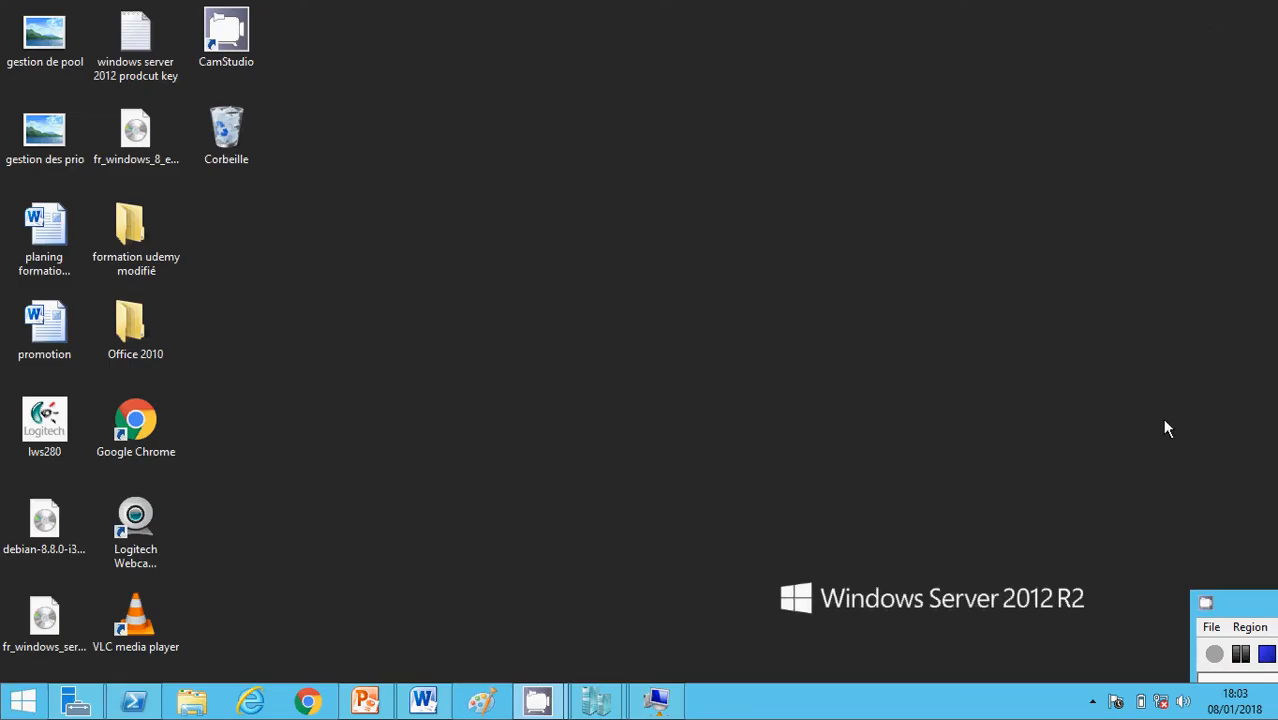